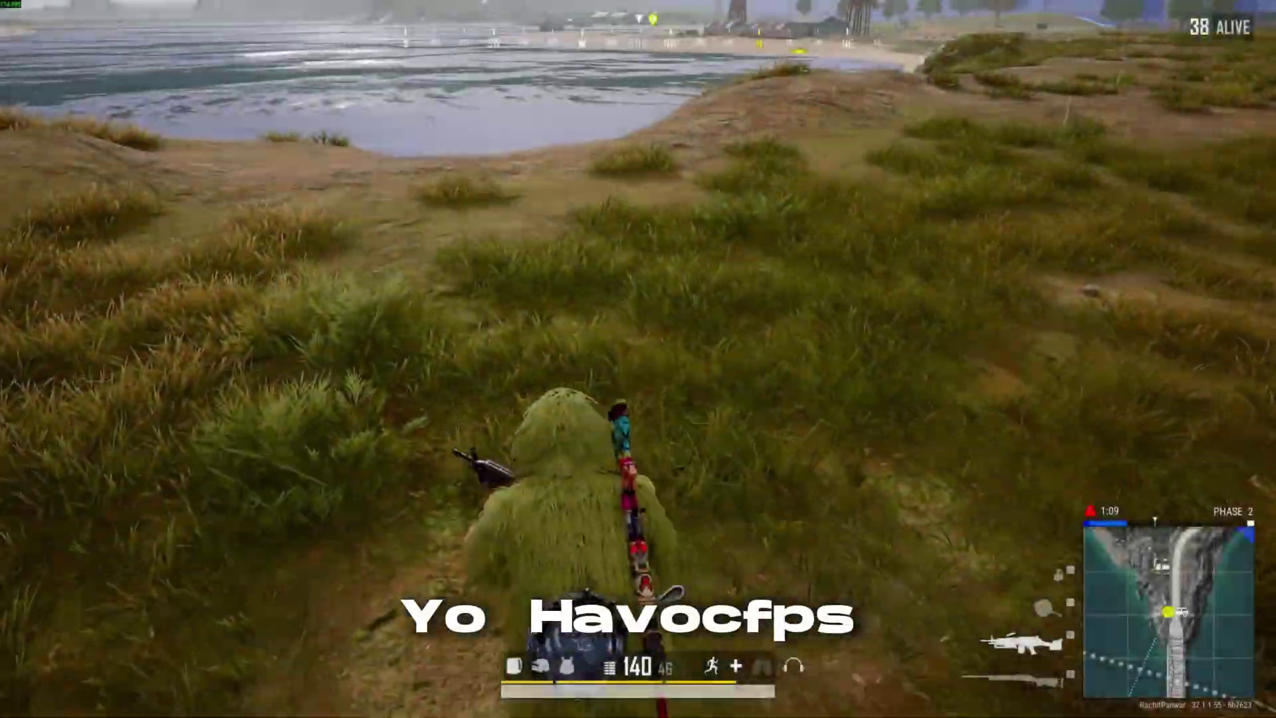
- In the game, walk to the cliff edge and shoot the distant car
key("w")
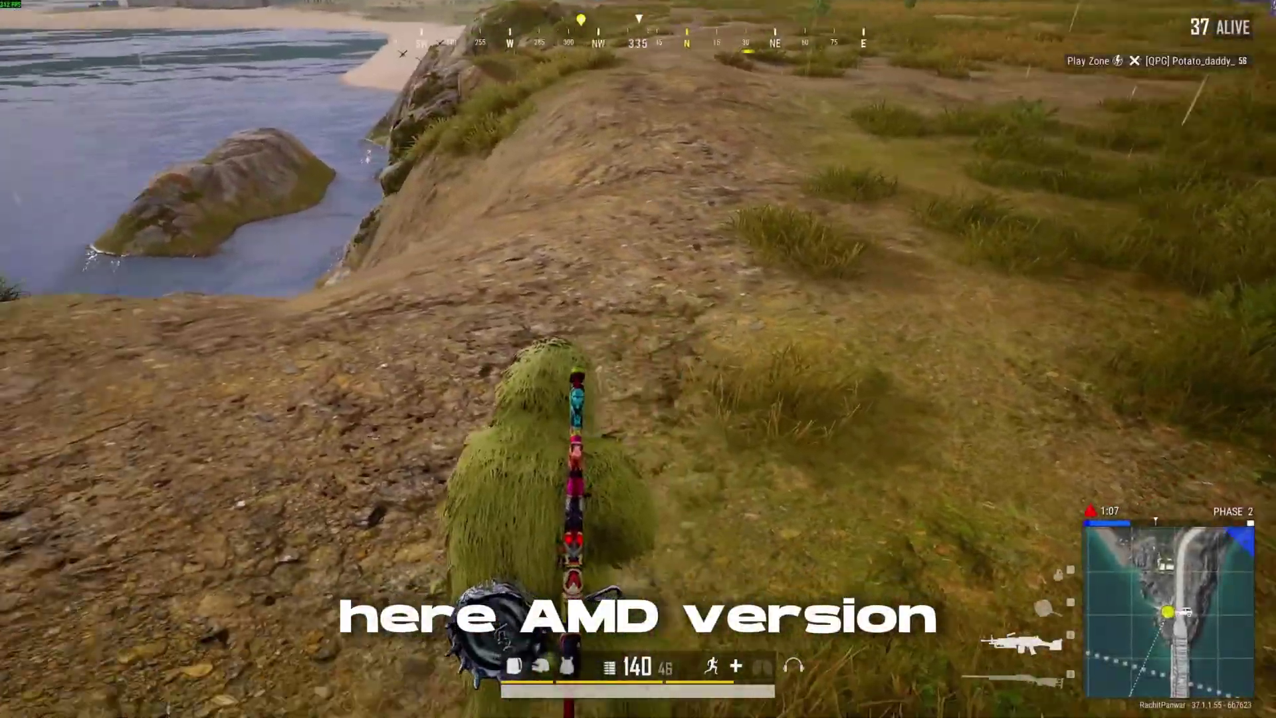
key("w")
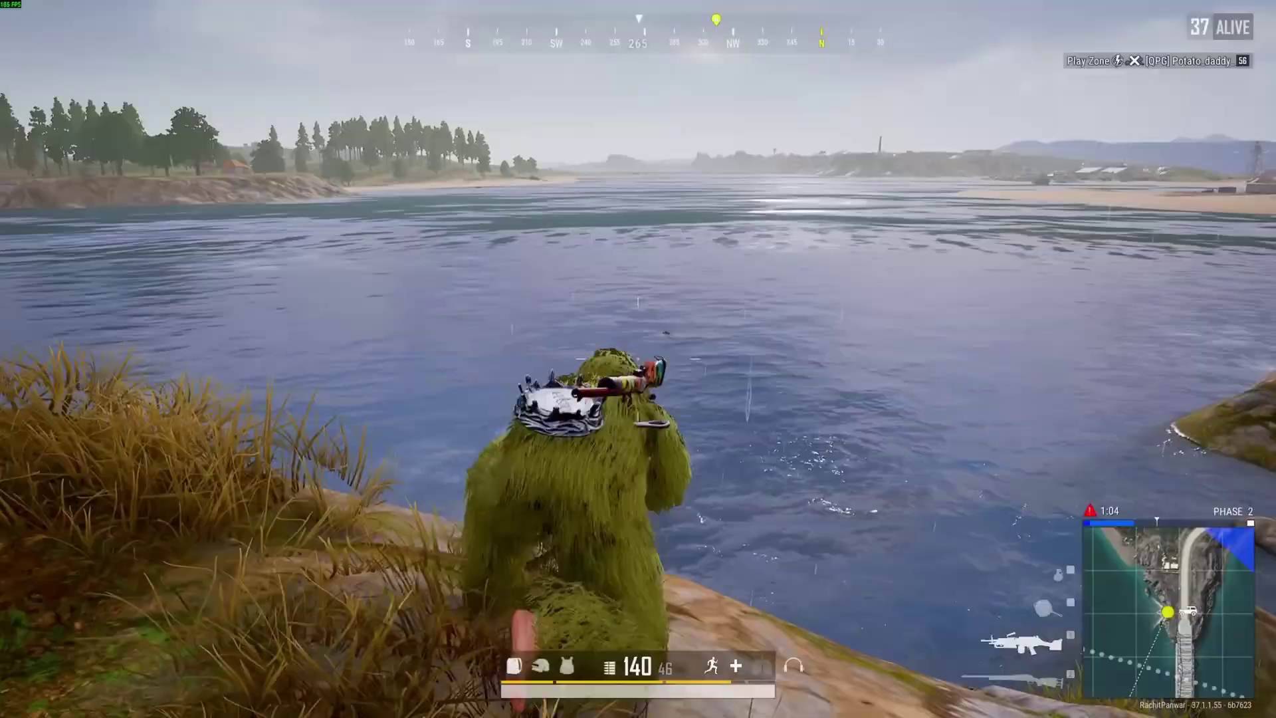
right_click(638, 359)
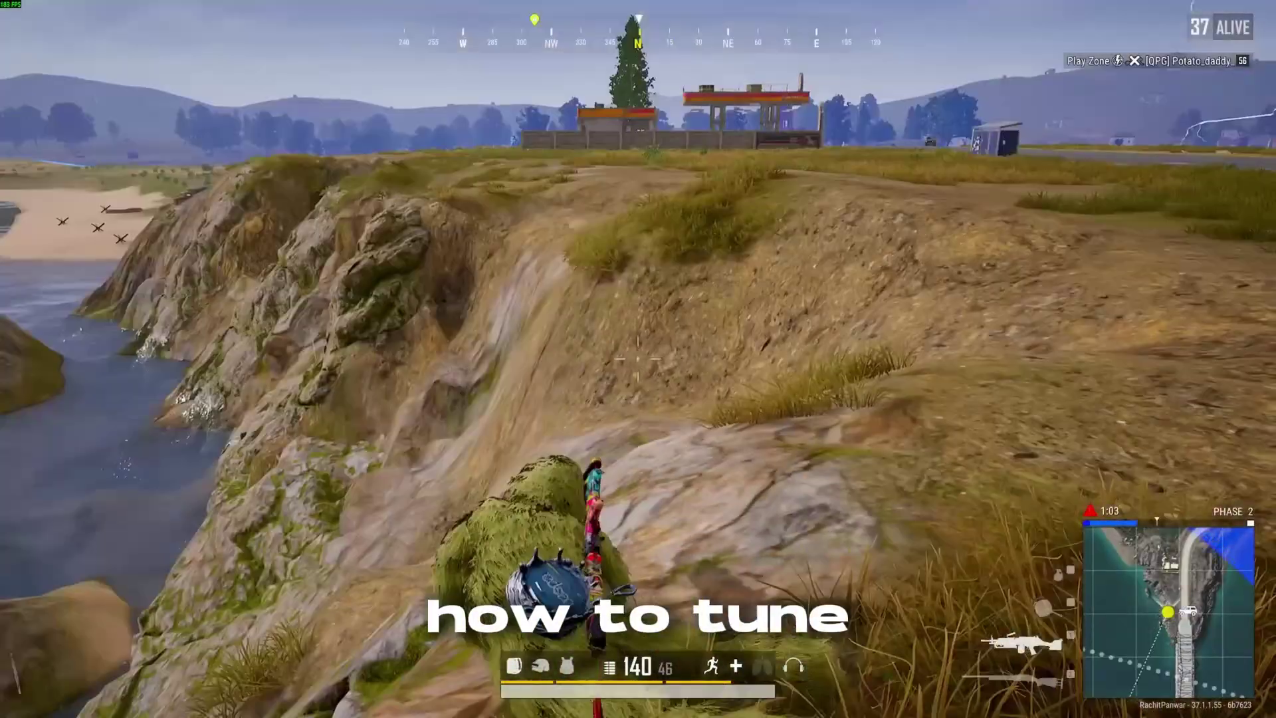
key("w")
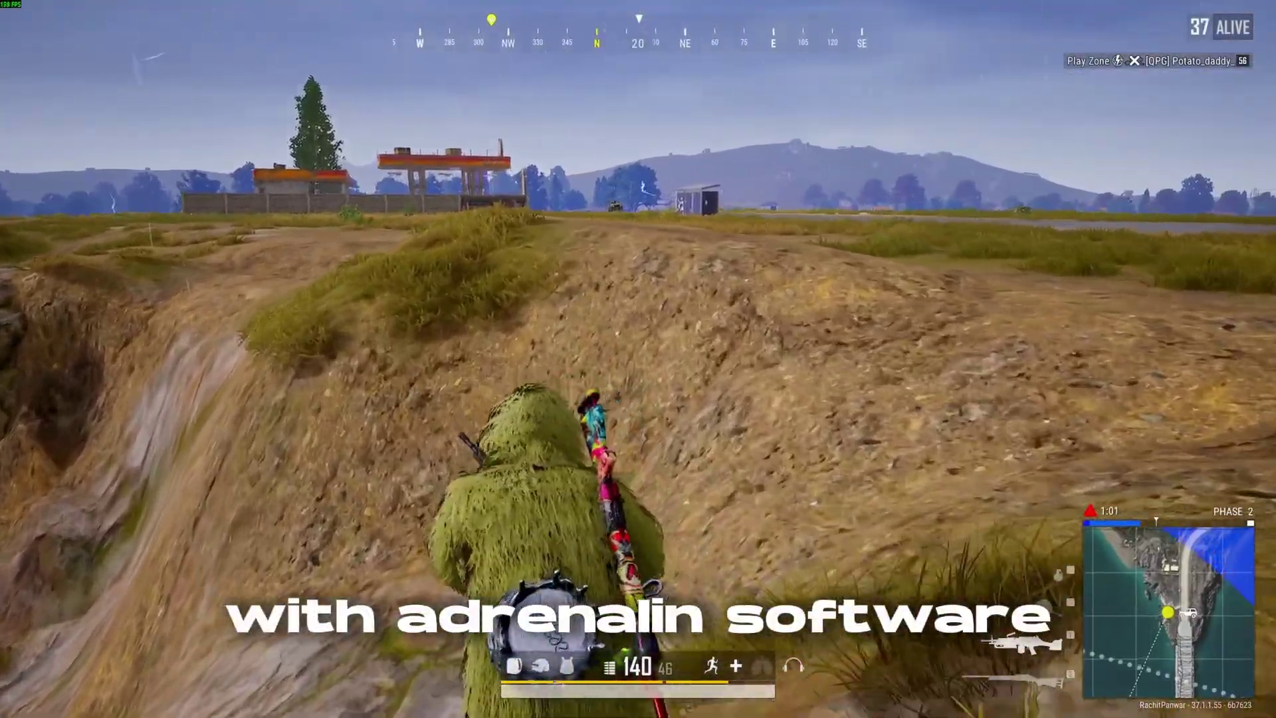
key("Tab")
key("Tab")
right_click(639, 359)
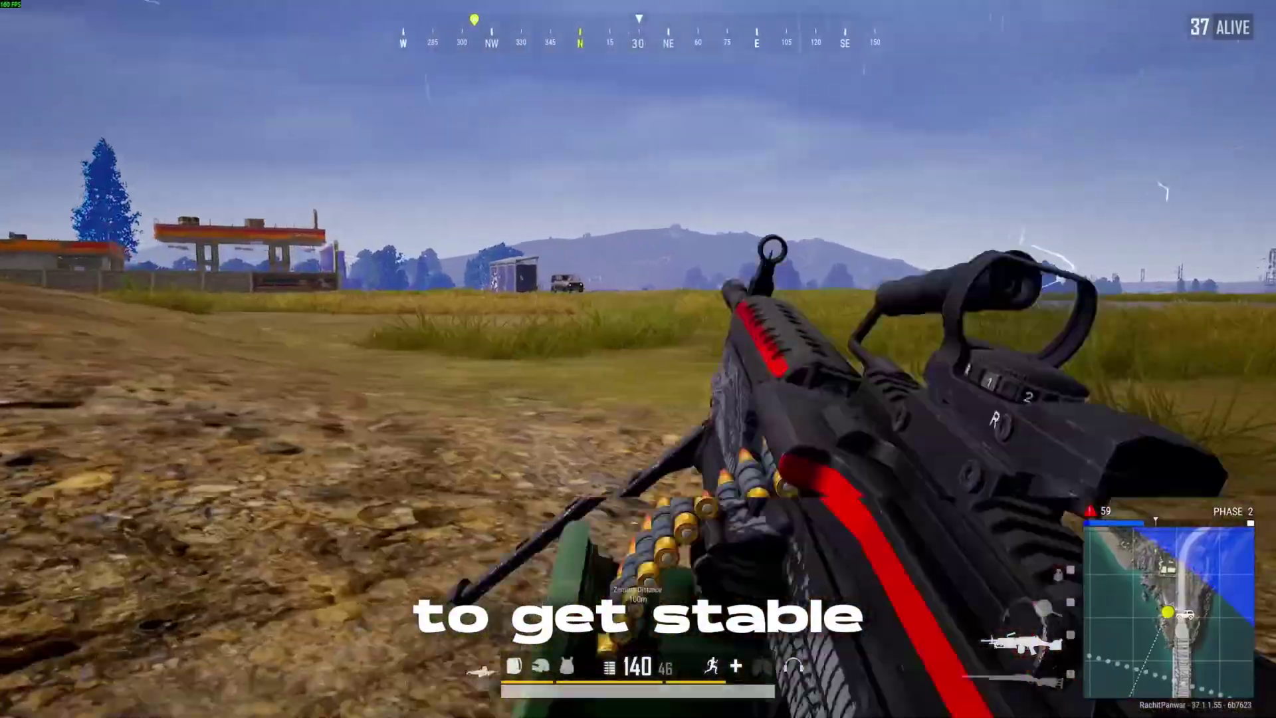
left_click_drag(638, 359, 638, 359)
right_click(638, 359)
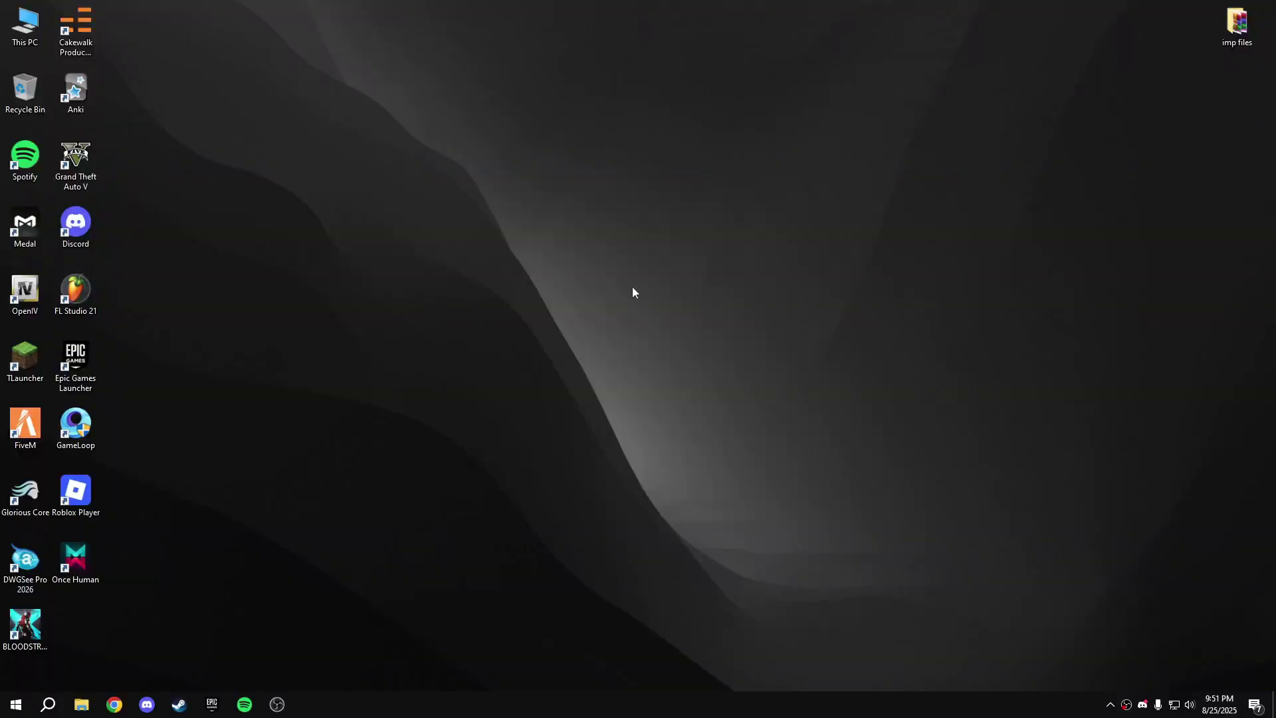
- Launch AMD Software: Adrenalin Edition from the desktop menu and show the Gaming games library
right_click(656, 307)
left_click(757, 318)
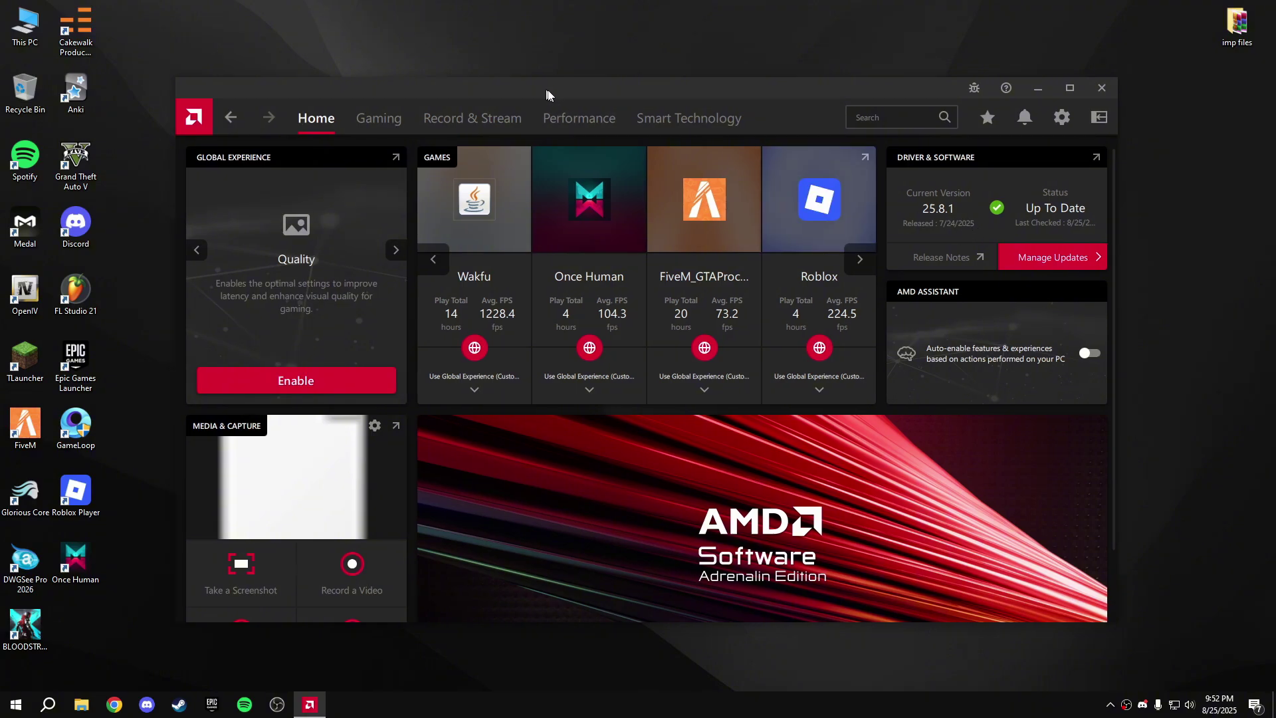
left_click_drag(529, 91, 560, 89)
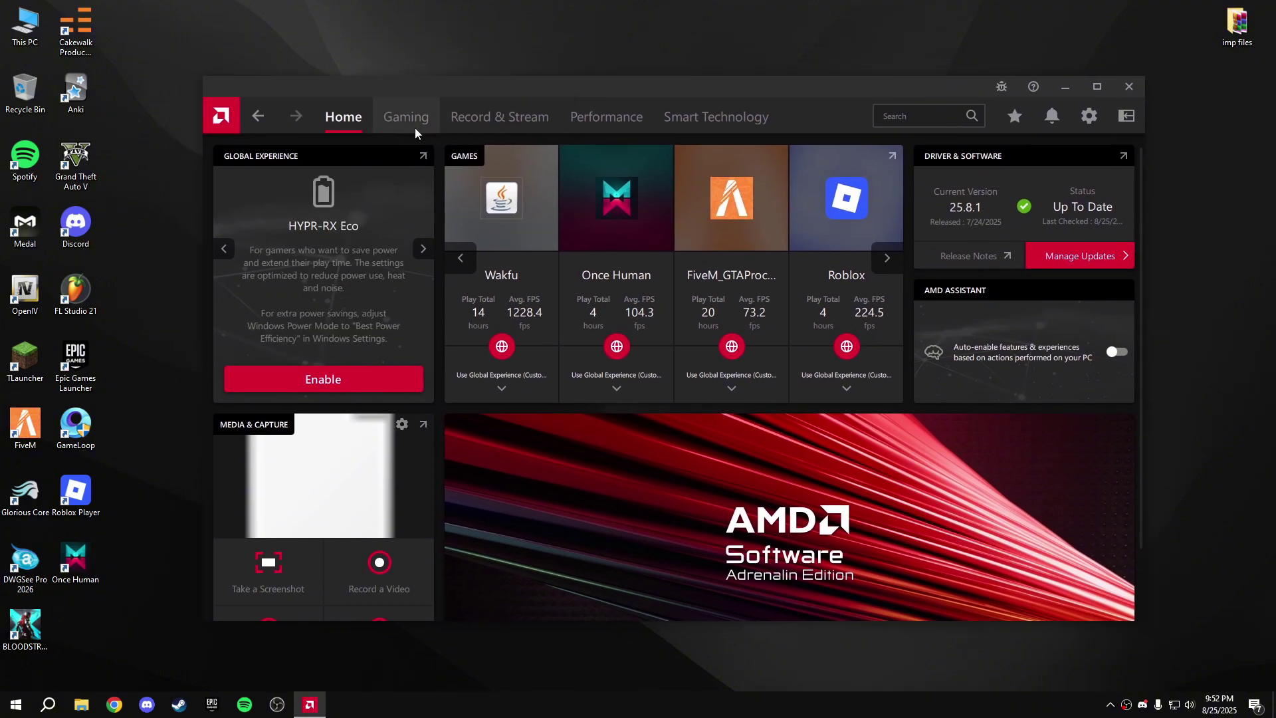
left_click(399, 120)
left_click_drag(462, 87, 456, 77)
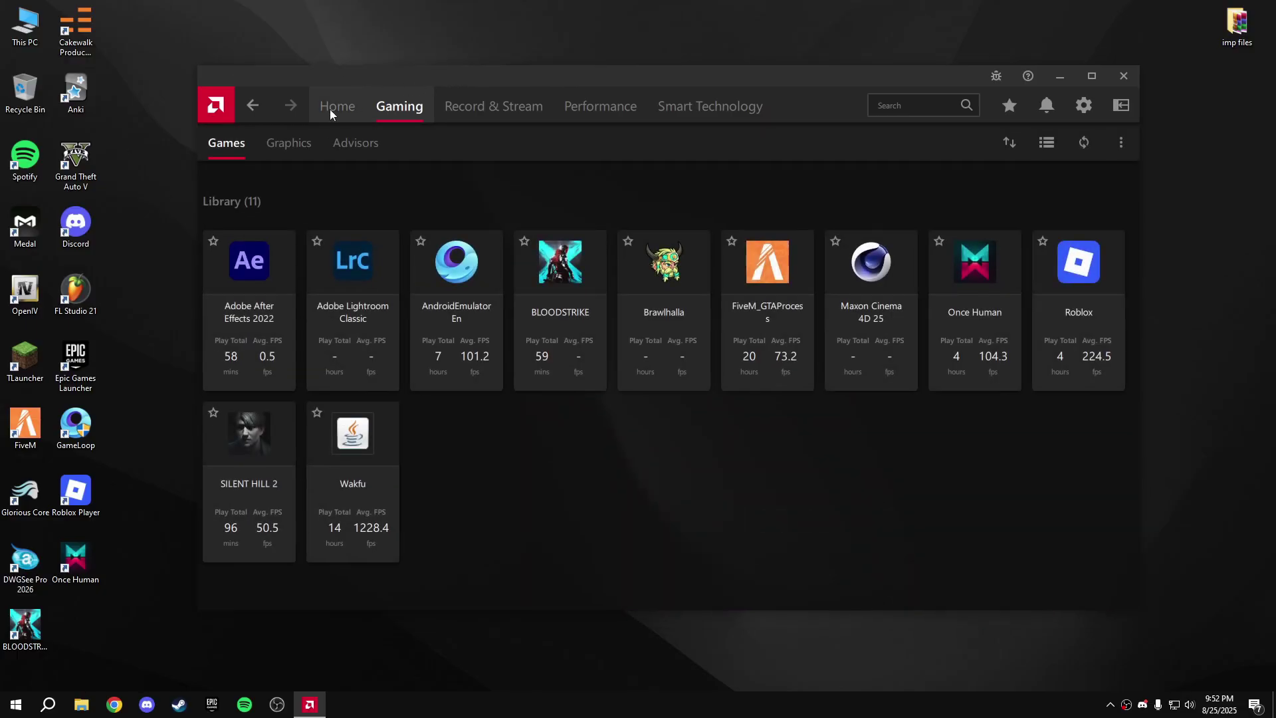
- Open the global Graphics settings and leave Search Mode on Auto
left_click(298, 146)
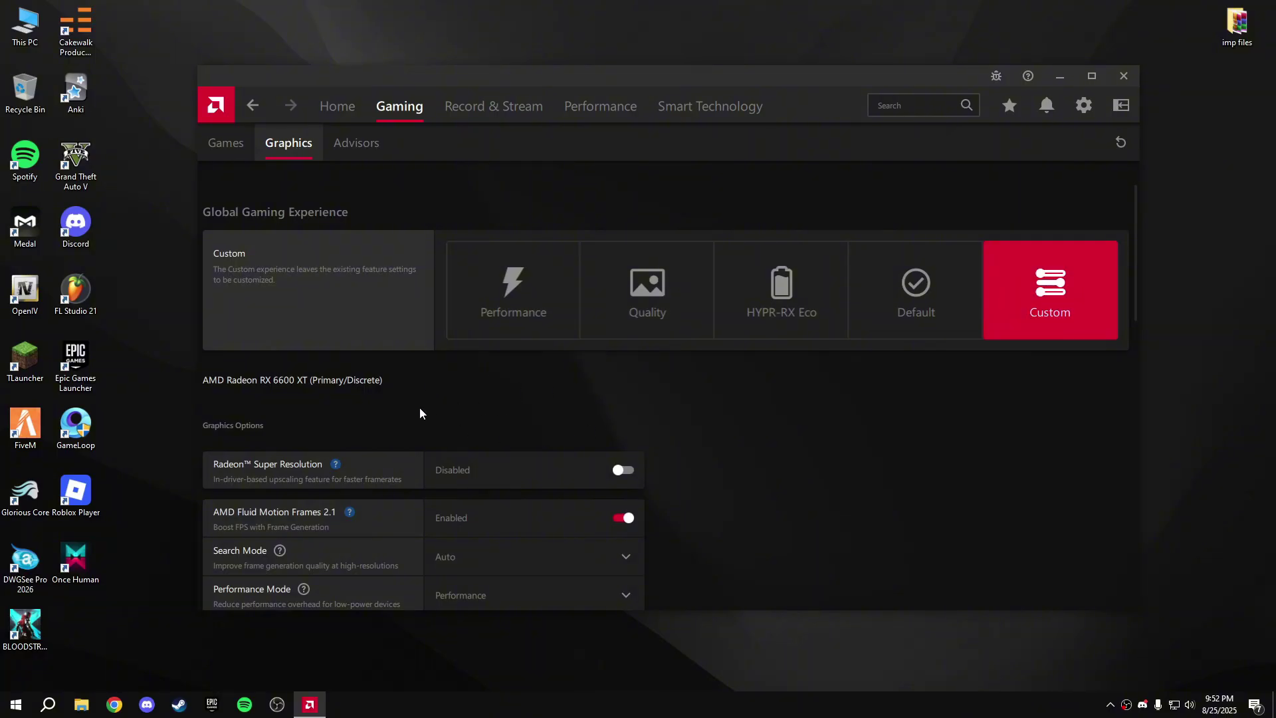
scroll(399, 399, "down", 1)
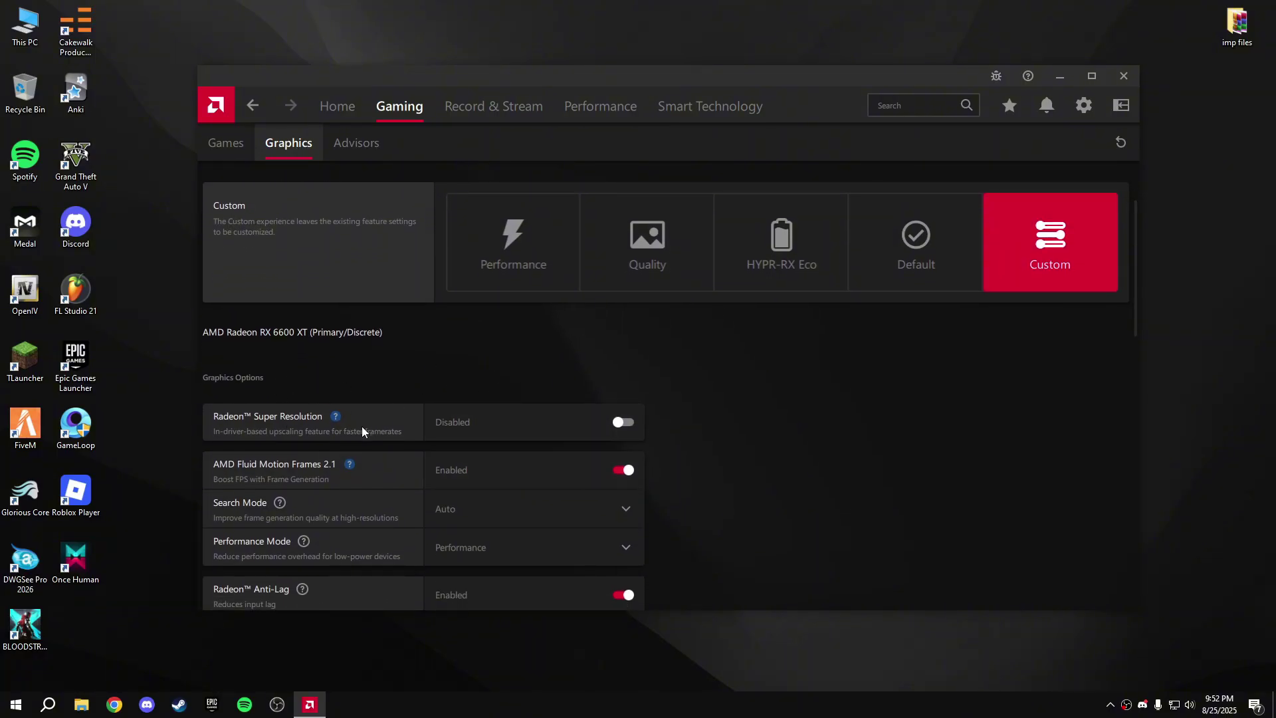
scroll(323, 384, "down", 1)
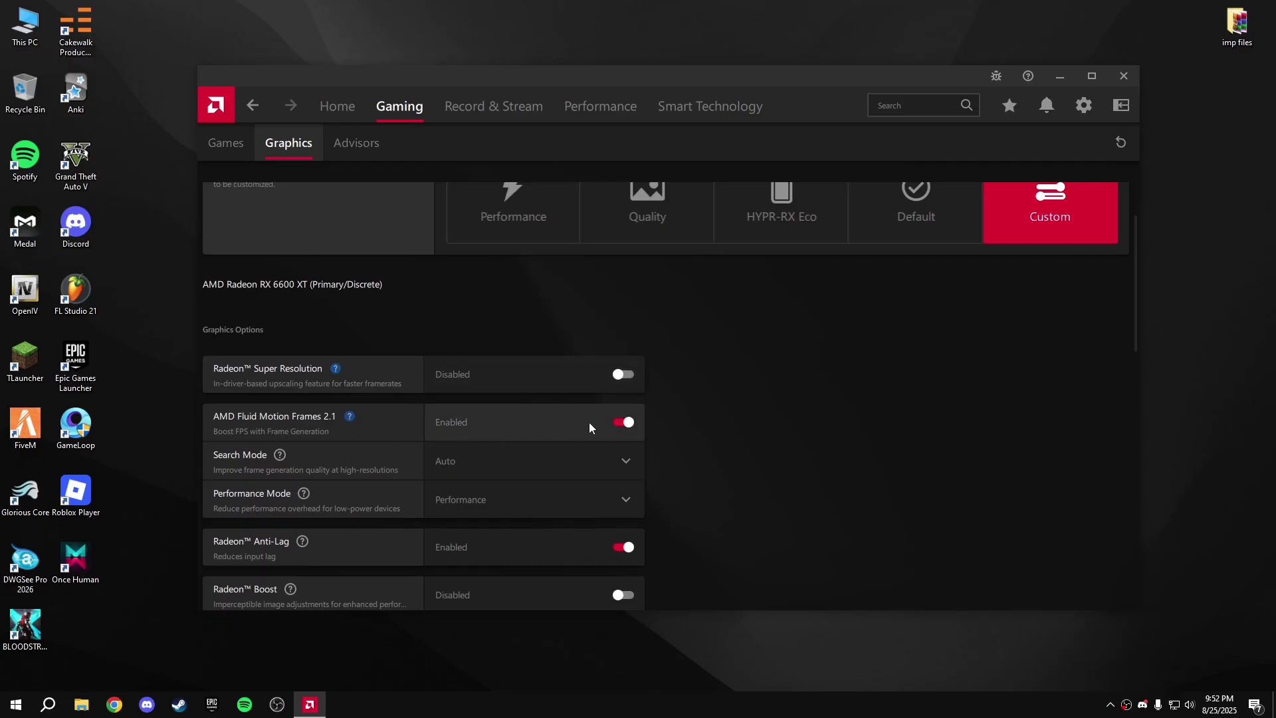
scroll(589, 421, "down", 1)
left_click(449, 416)
left_click(459, 439)
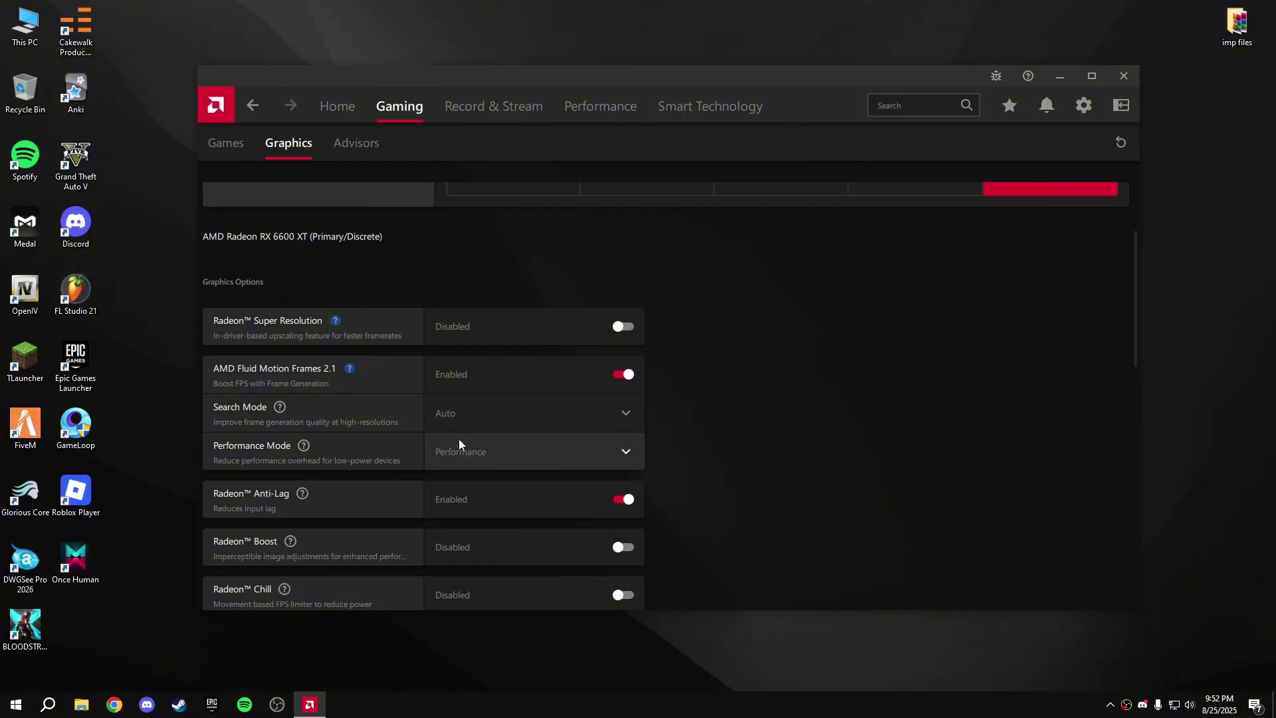
left_click(459, 441)
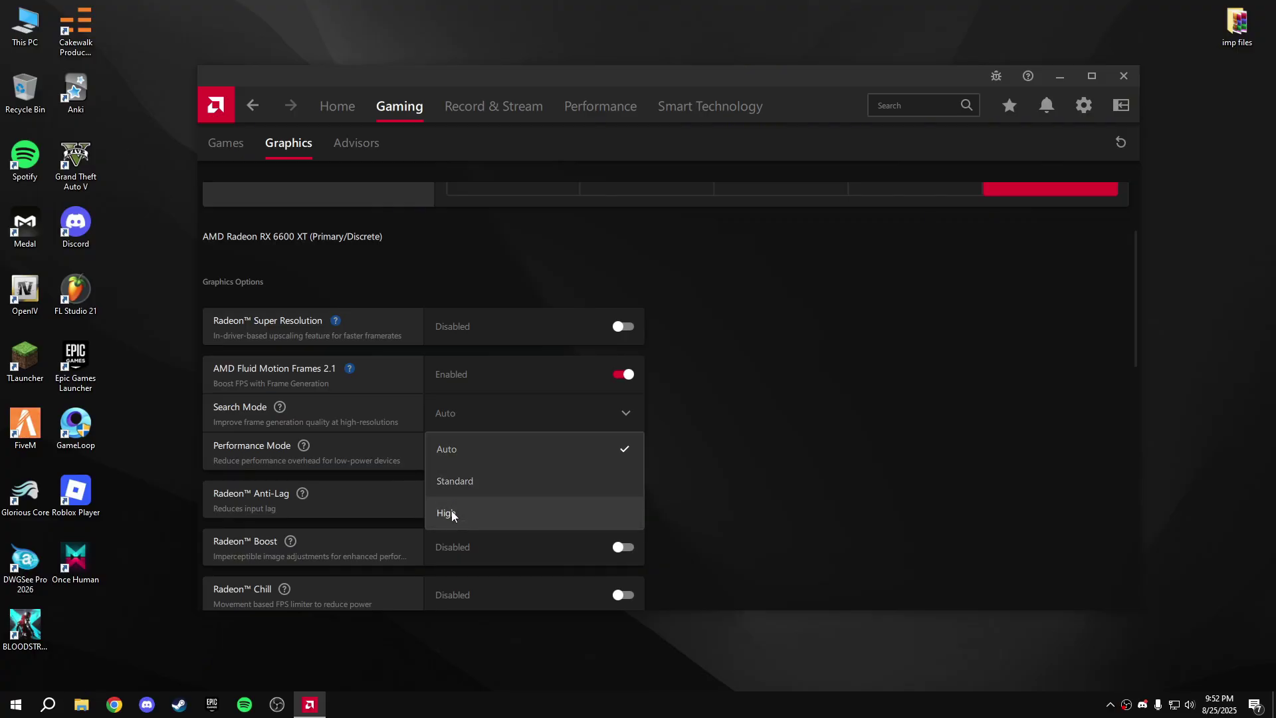
left_click(476, 496)
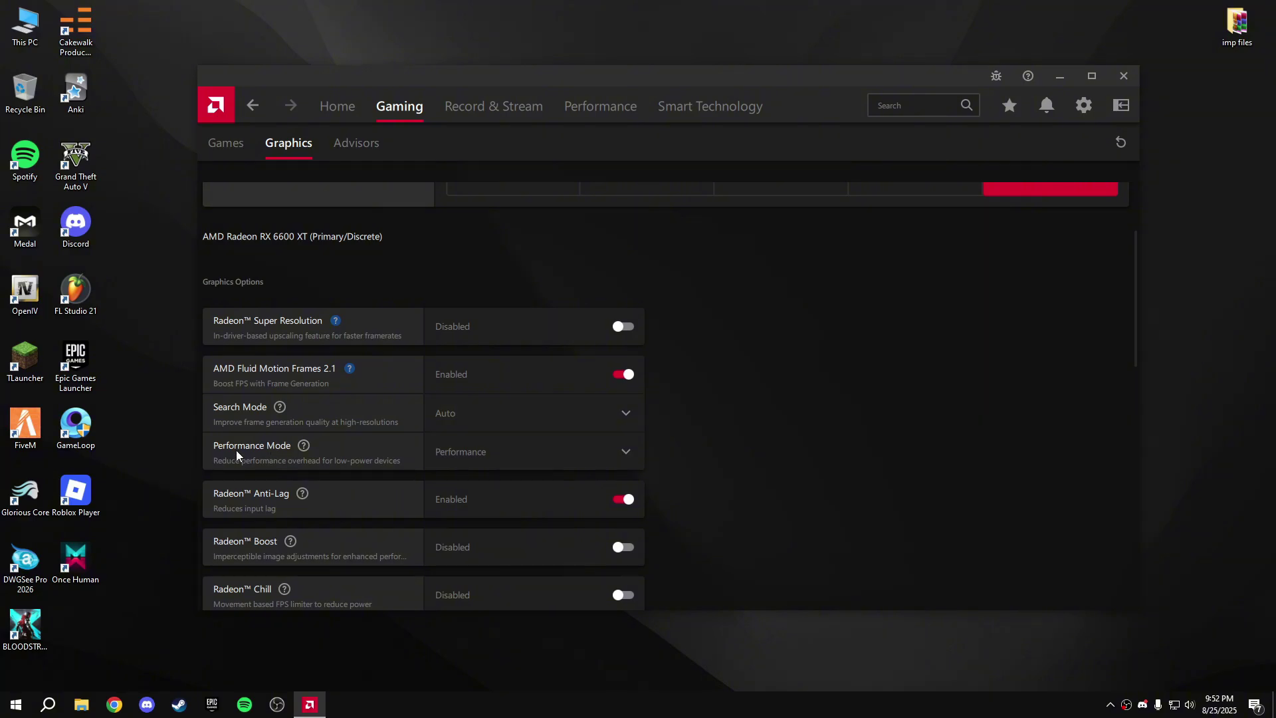
- Keep Performance Mode on Performance and scroll through the remaining graphics options
left_click(475, 458)
left_click(451, 557)
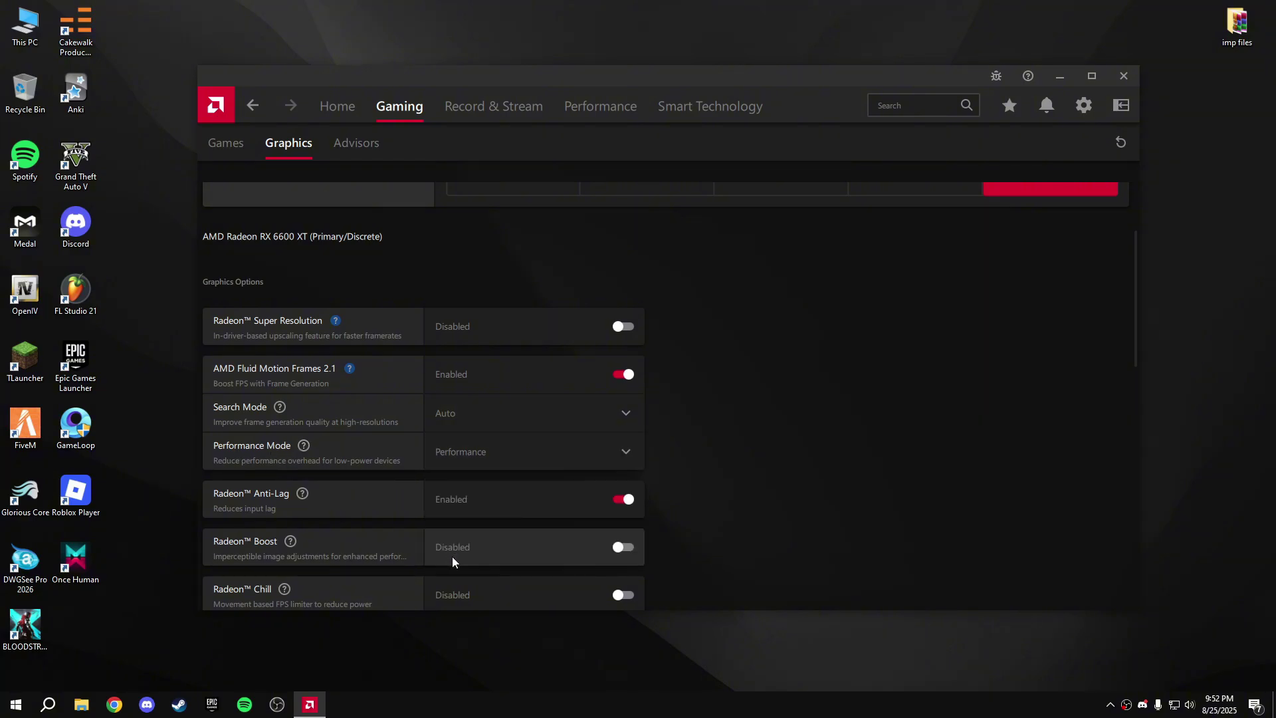
scroll(433, 460, "down", 5)
scroll(434, 460, "up", 5)
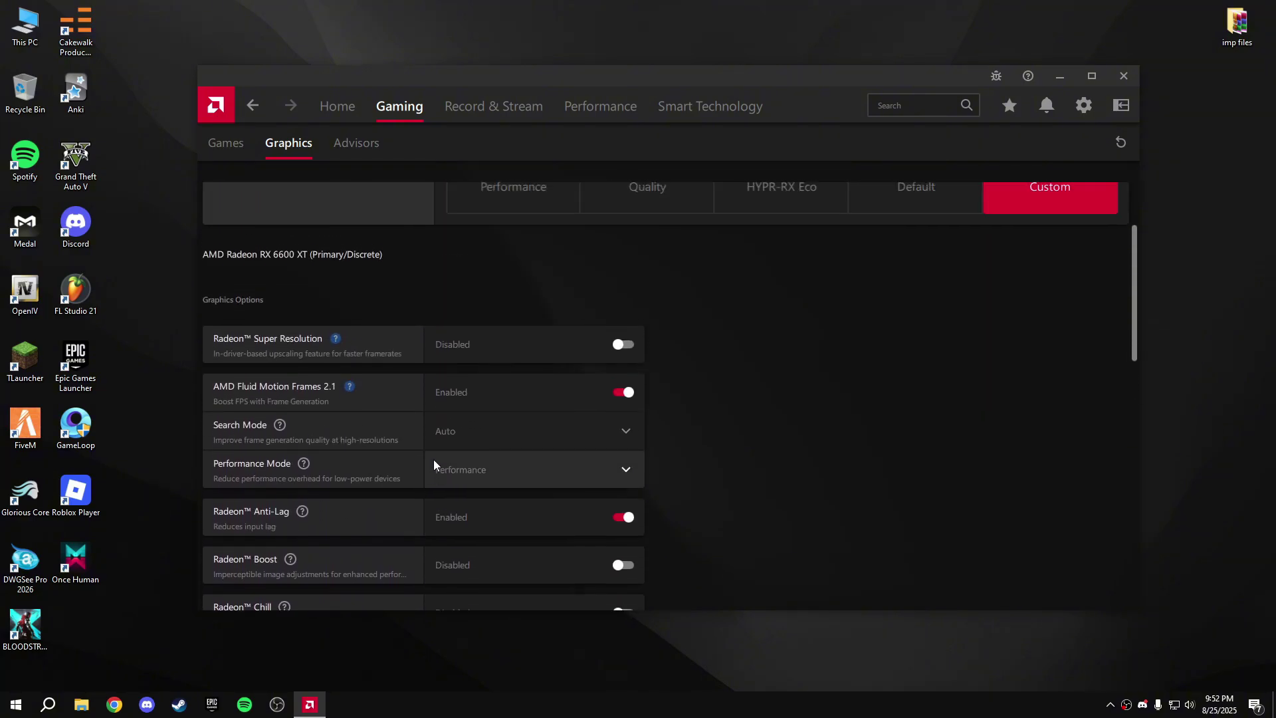
scroll(434, 460, "down", 2)
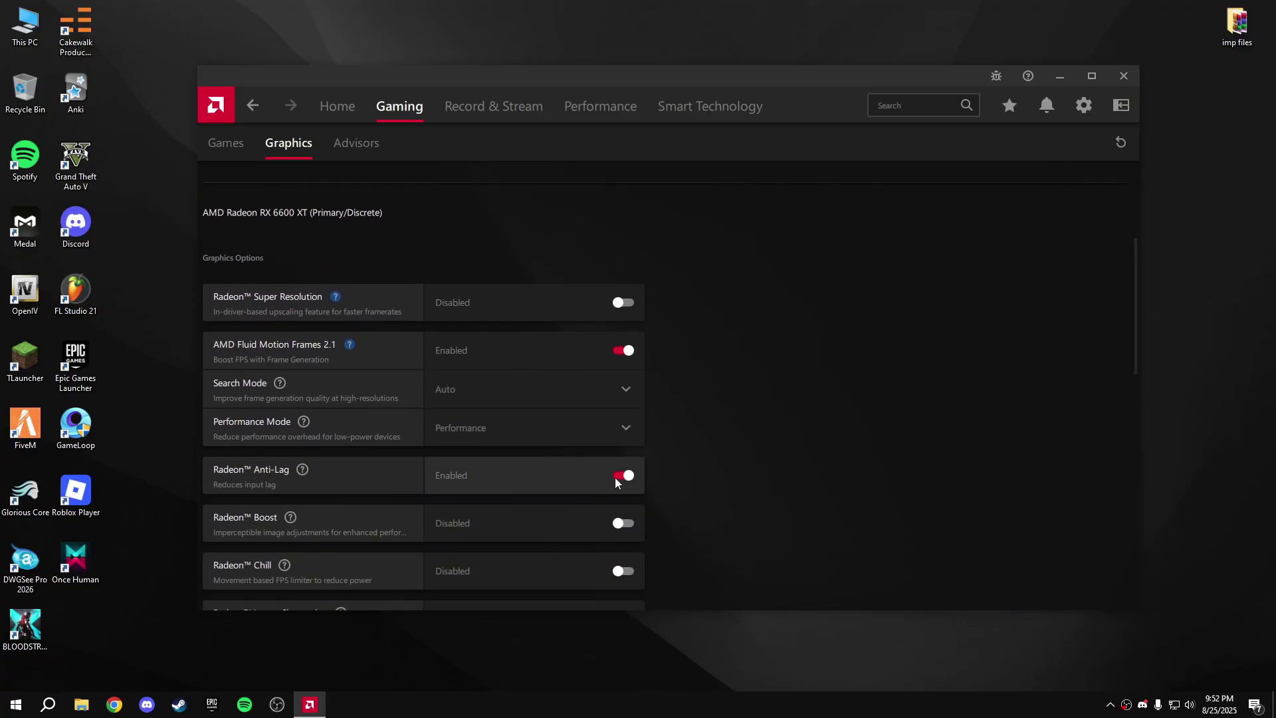
scroll(611, 484, "down", 1)
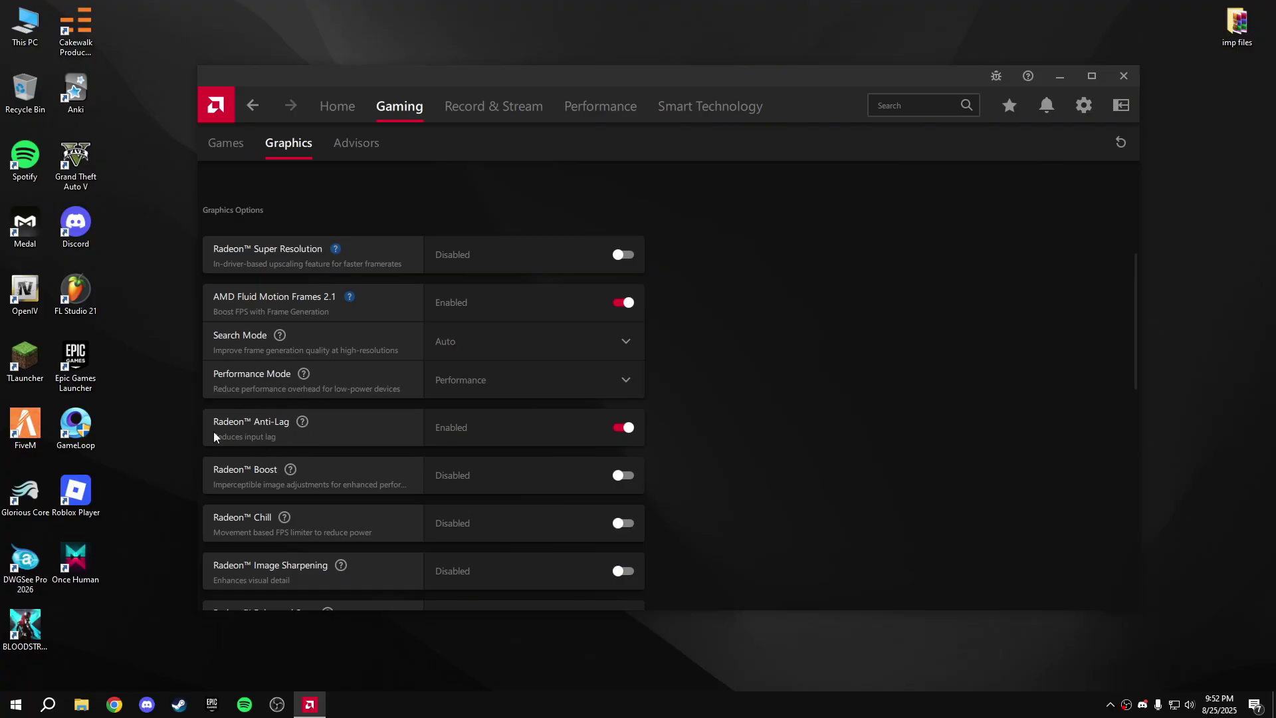
scroll(299, 422, "down", 2)
mouse_move(246, 413)
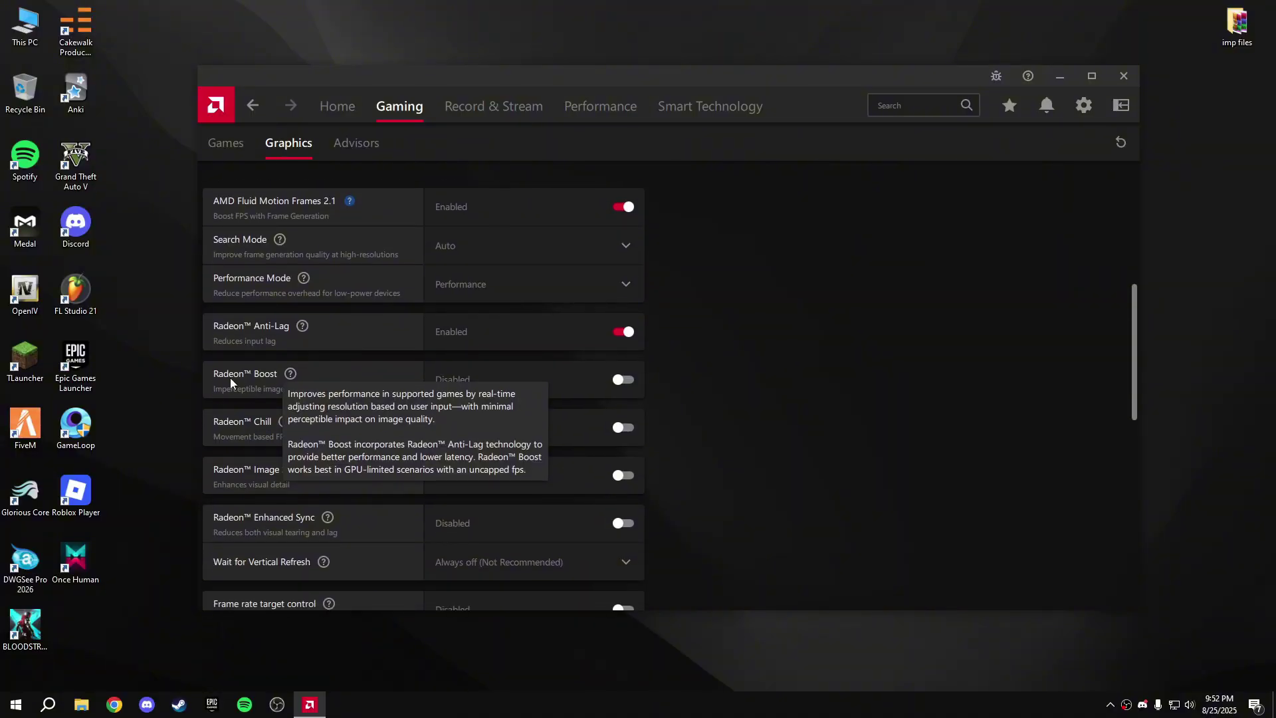
scroll(230, 378, "down", 1)
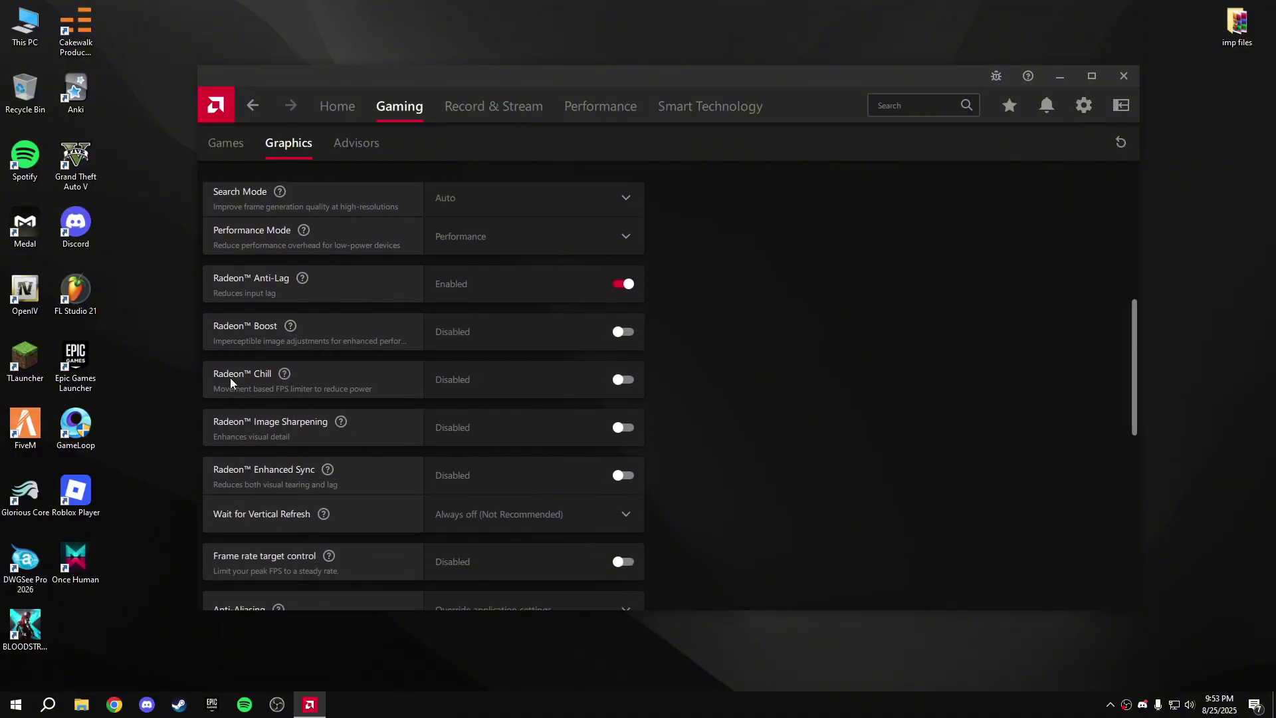
scroll(552, 386, "down", 1)
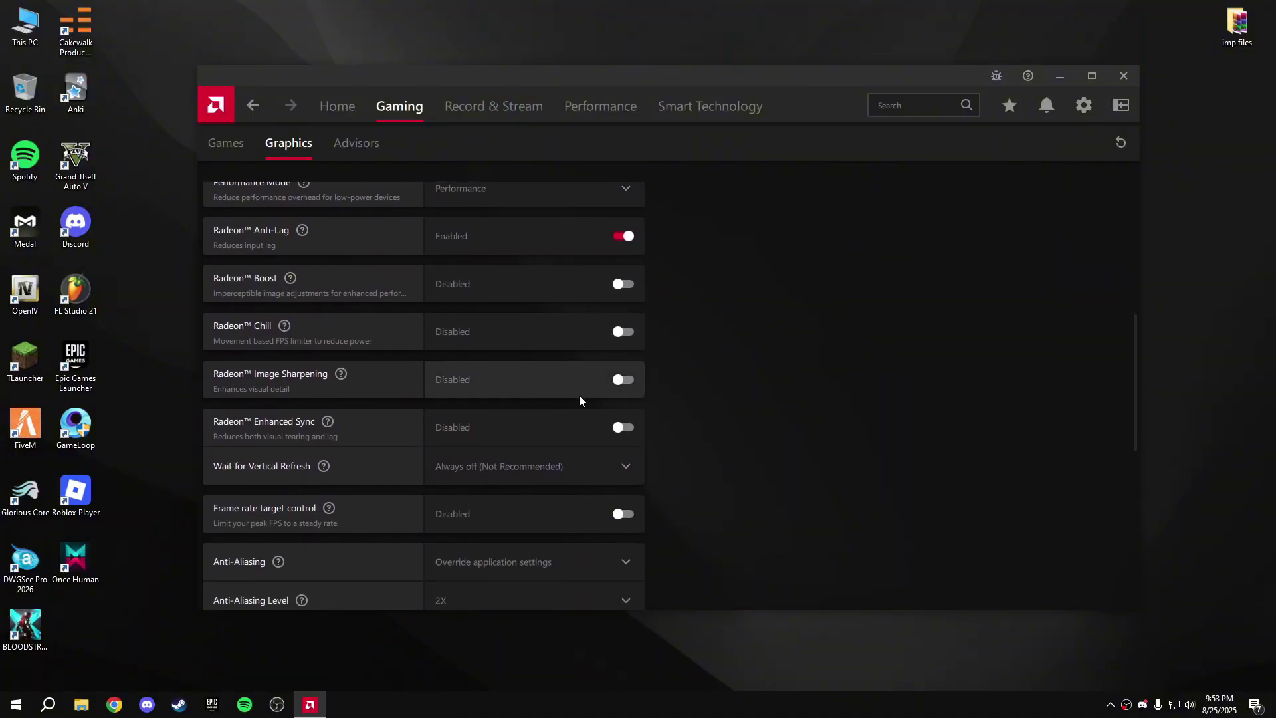
scroll(506, 425, "down", 1)
scroll(277, 423, "down", 1)
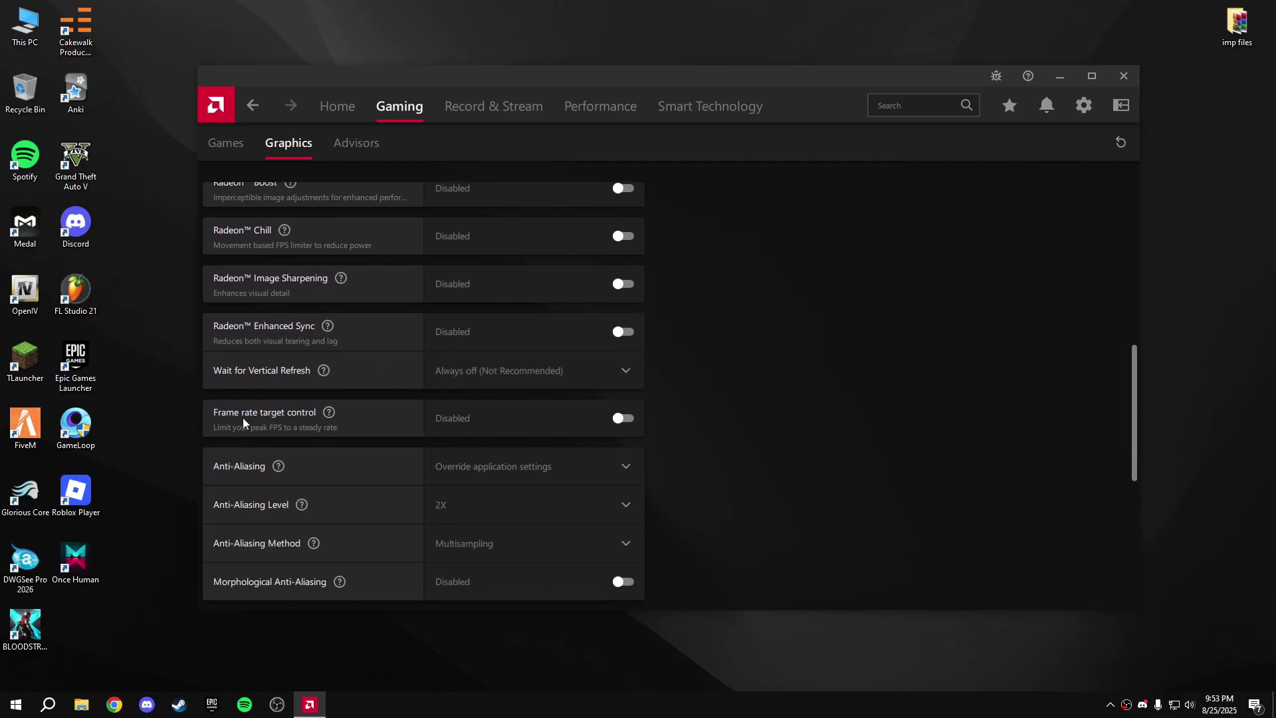
scroll(233, 415, "down", 1)
scroll(266, 385, "down", 1)
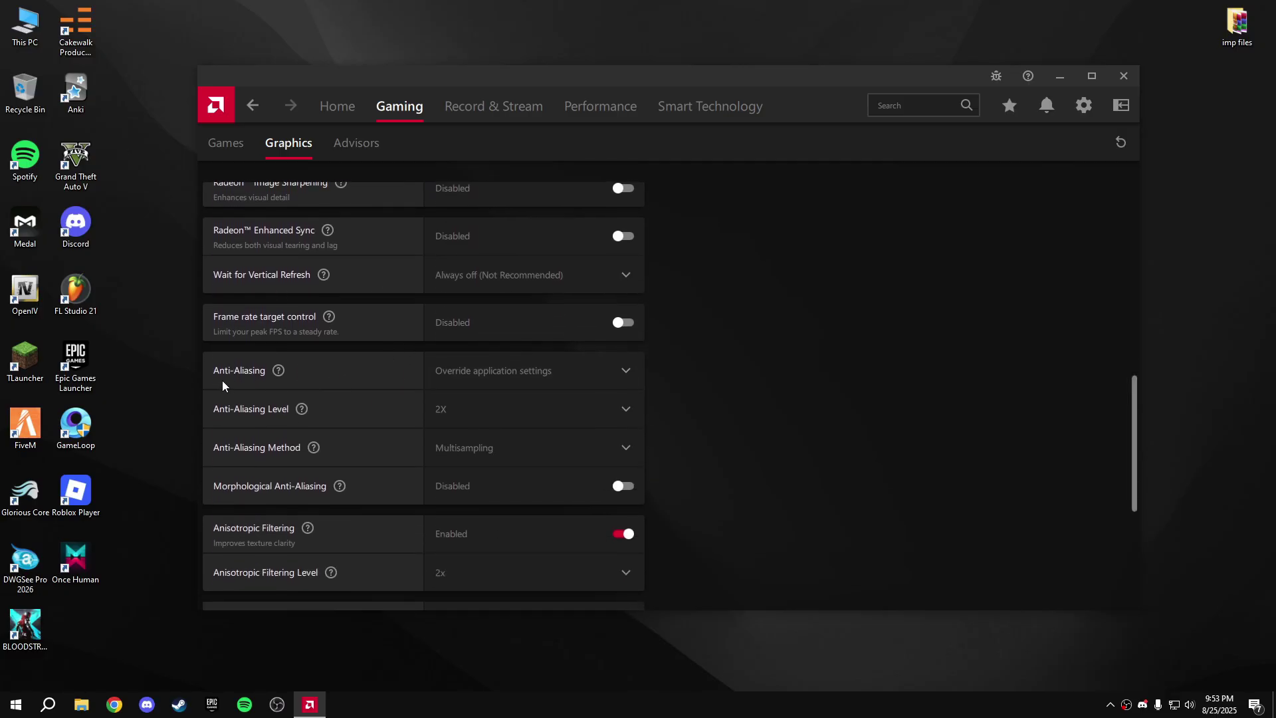
left_click(490, 369)
left_click(477, 481)
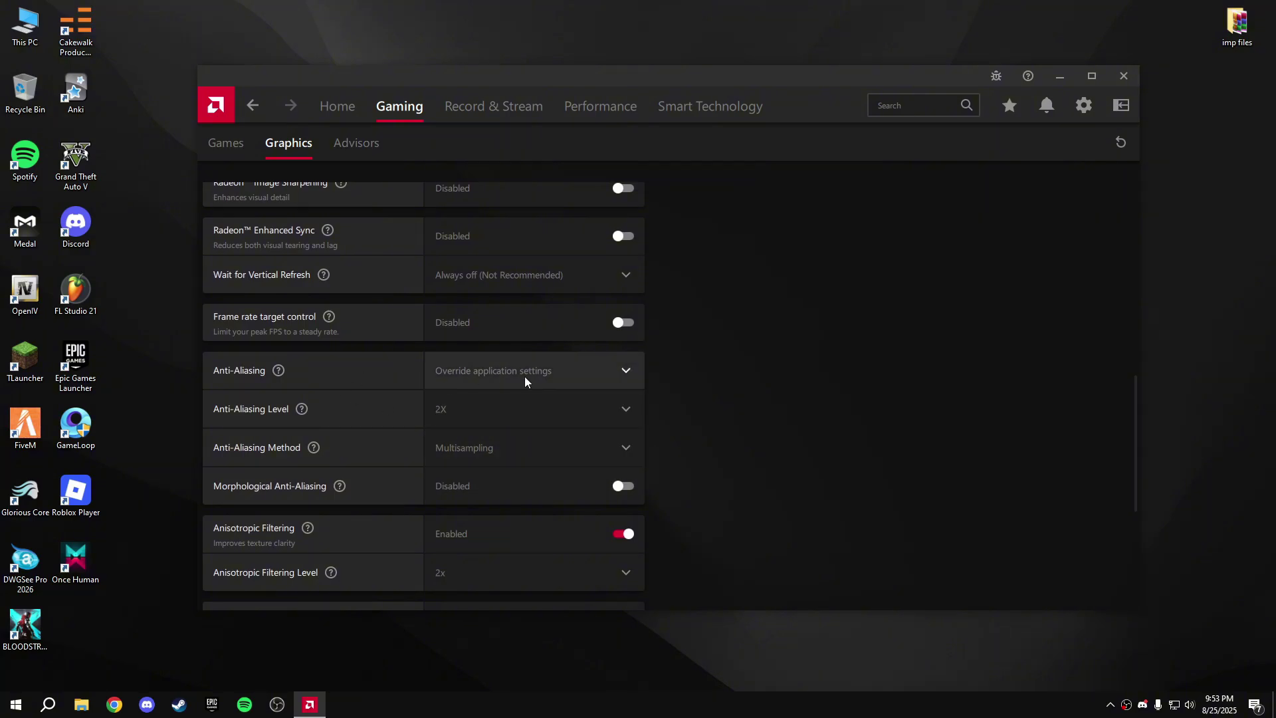
left_click(505, 412)
left_click(440, 435)
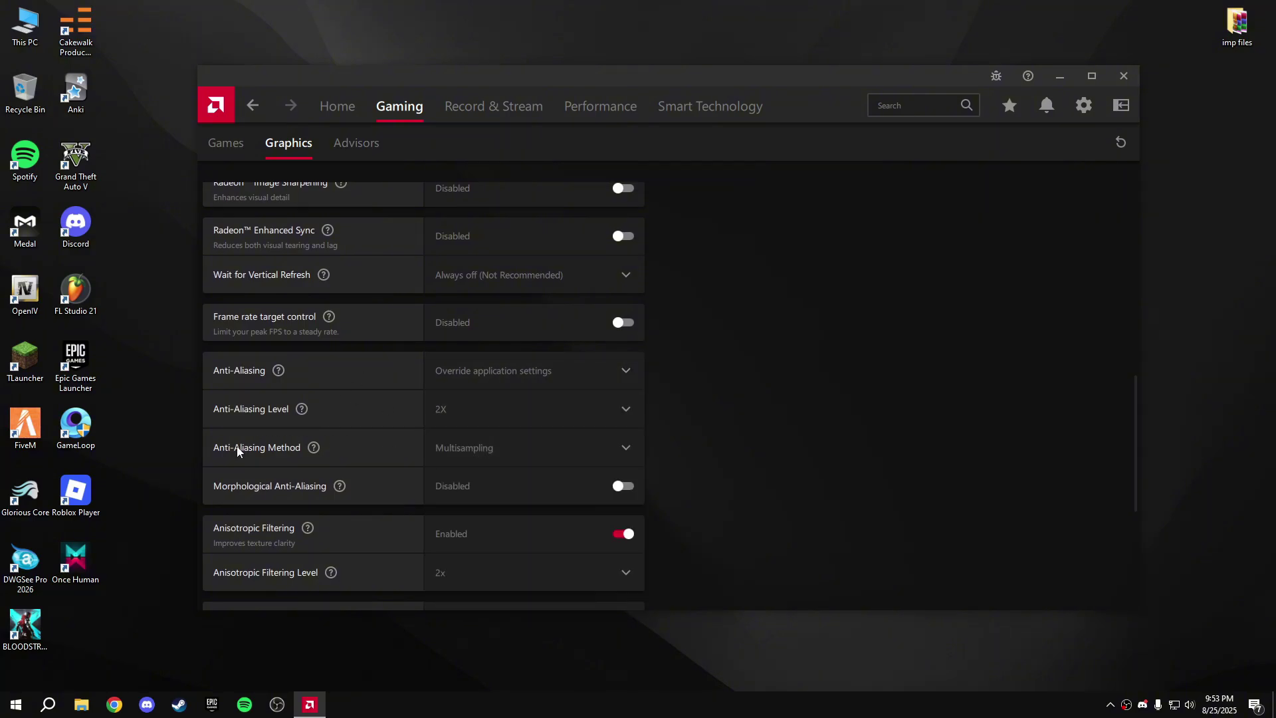
left_click(482, 449)
left_click(489, 477)
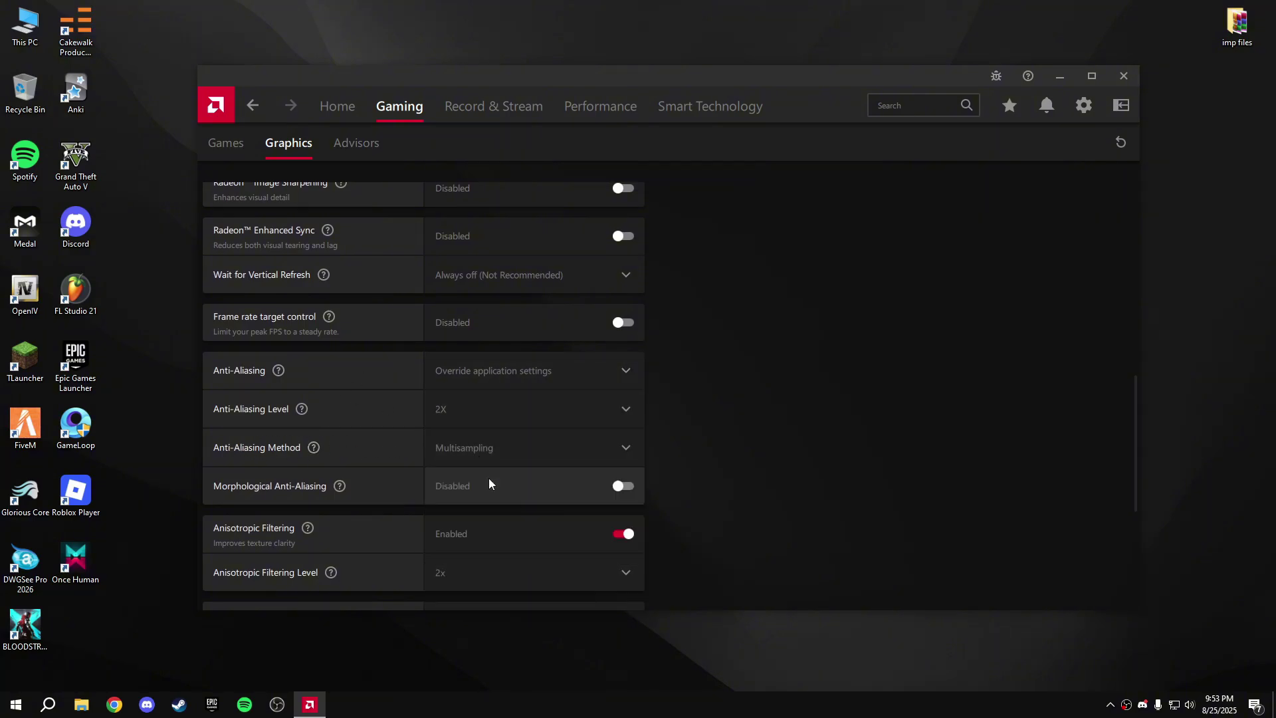
scroll(459, 453, "down", 1)
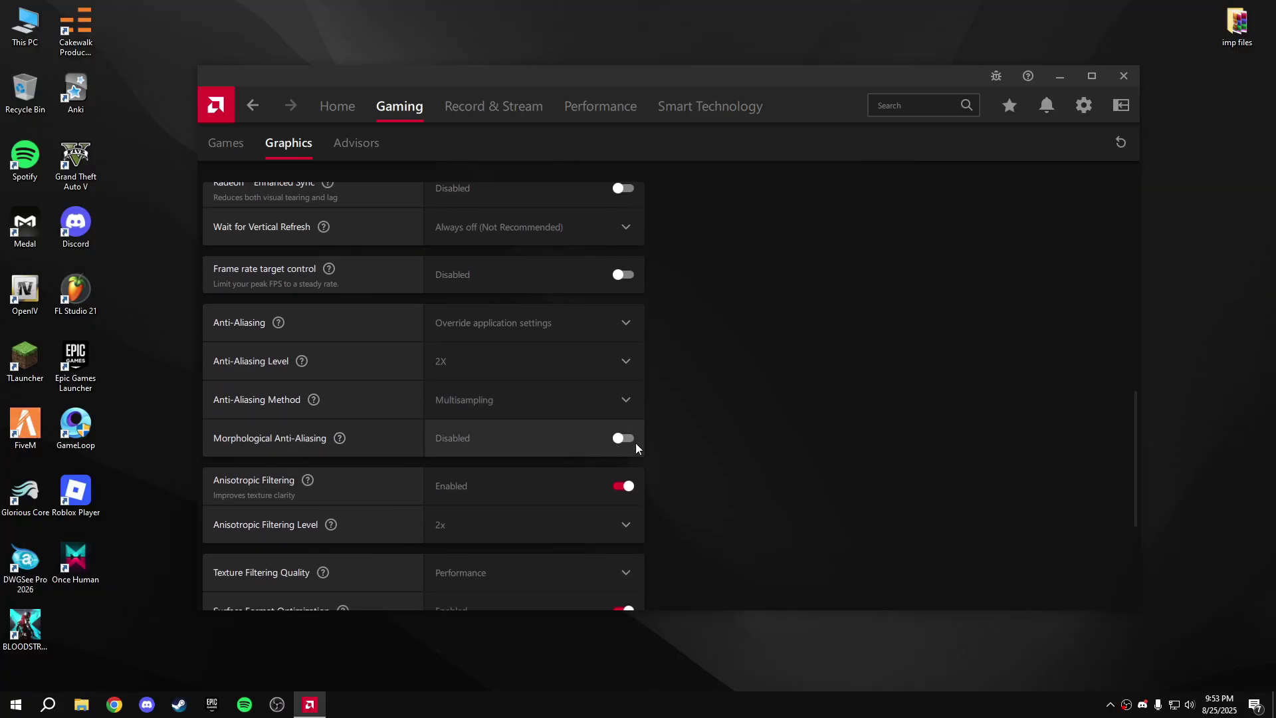
scroll(629, 444, "down", 2)
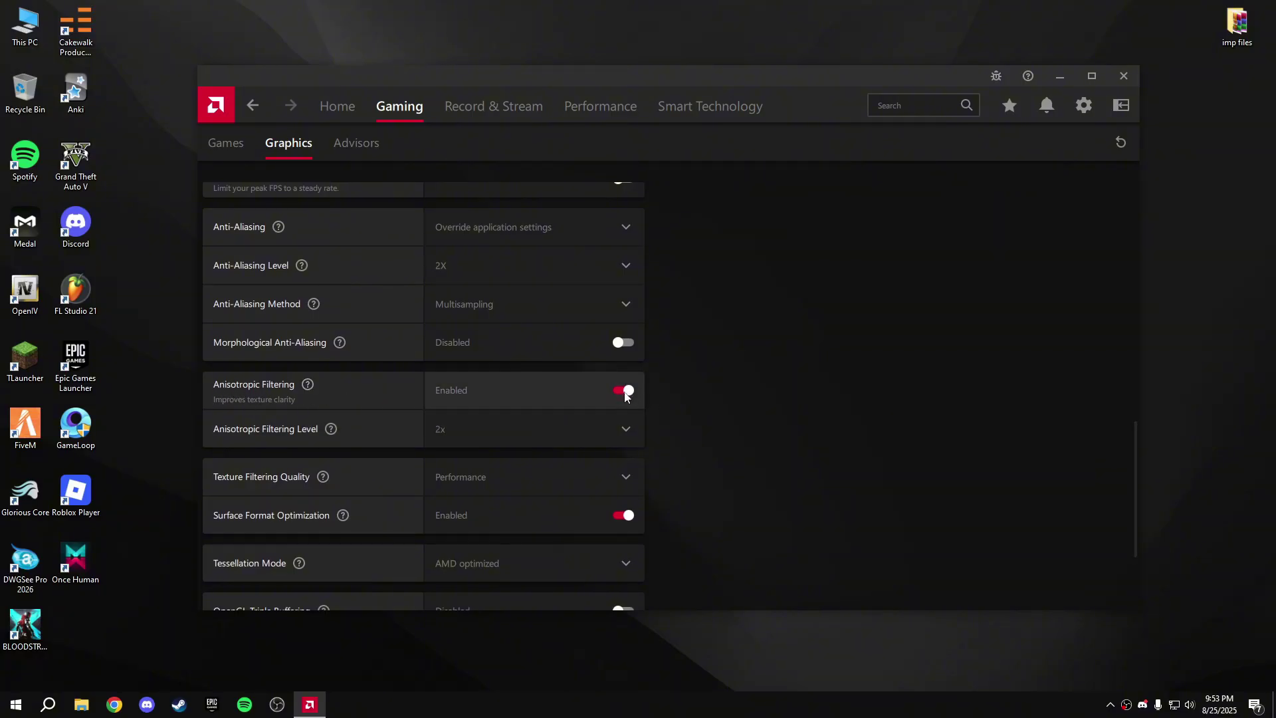
- Set the Anisotropic Filtering Level to 2x
left_click(462, 428)
left_click(439, 465)
scroll(399, 452, "down", 1)
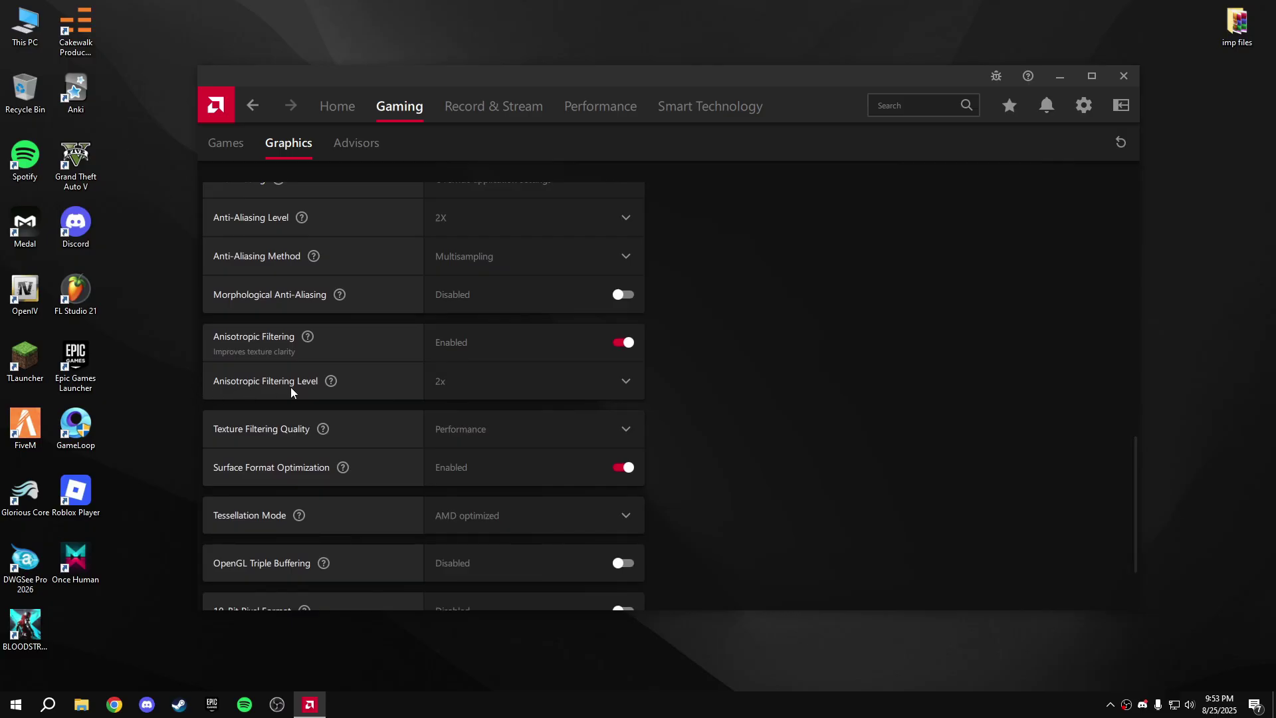
scroll(332, 388, "down", 2)
scroll(233, 372, "up", 1)
left_click(502, 321)
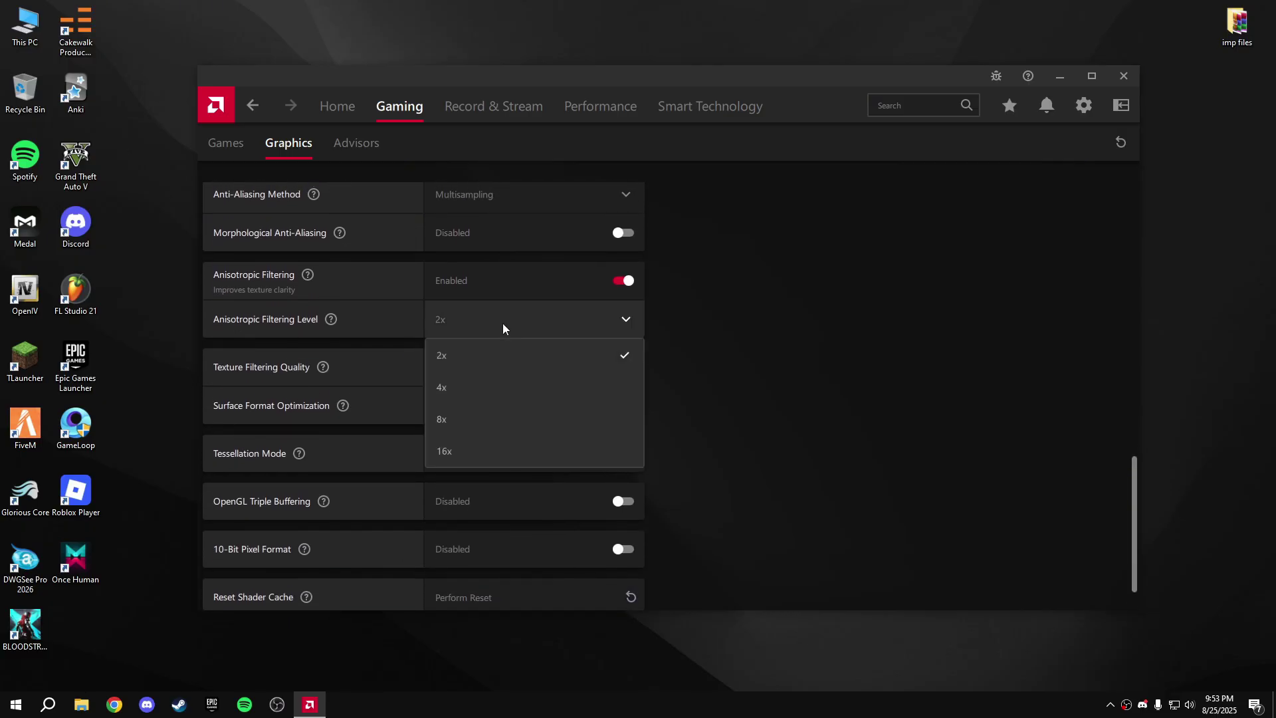
left_click(431, 351)
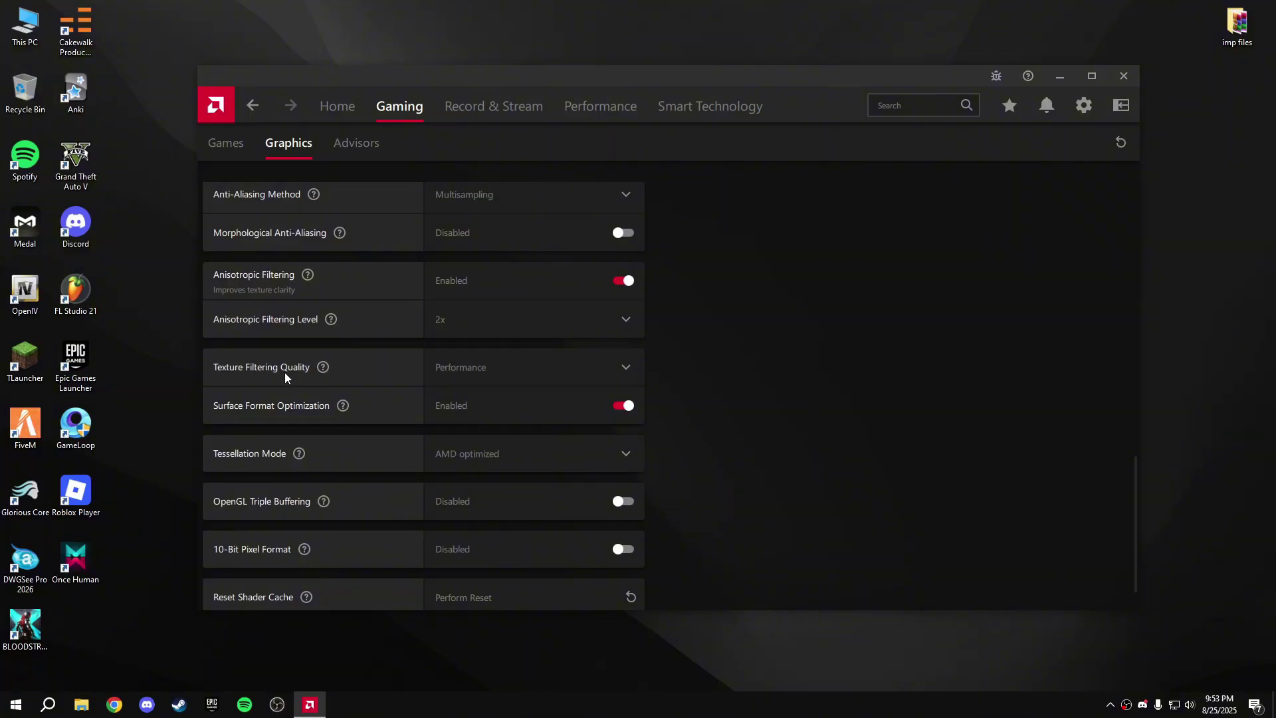
- Set Texture Filtering Quality to Performance and Tessellation Mode to AMD optimized
left_click(473, 368)
left_click(471, 471)
scroll(321, 409, "down", 1)
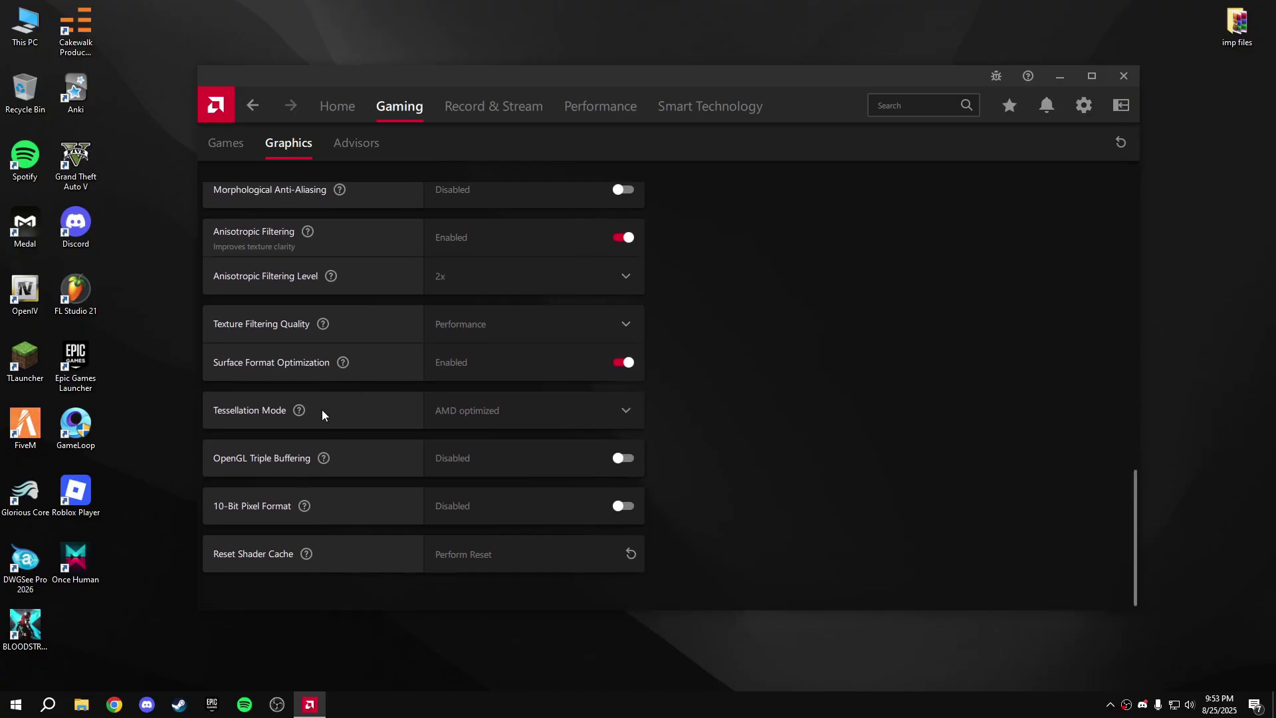
left_click(499, 413)
left_click(497, 419)
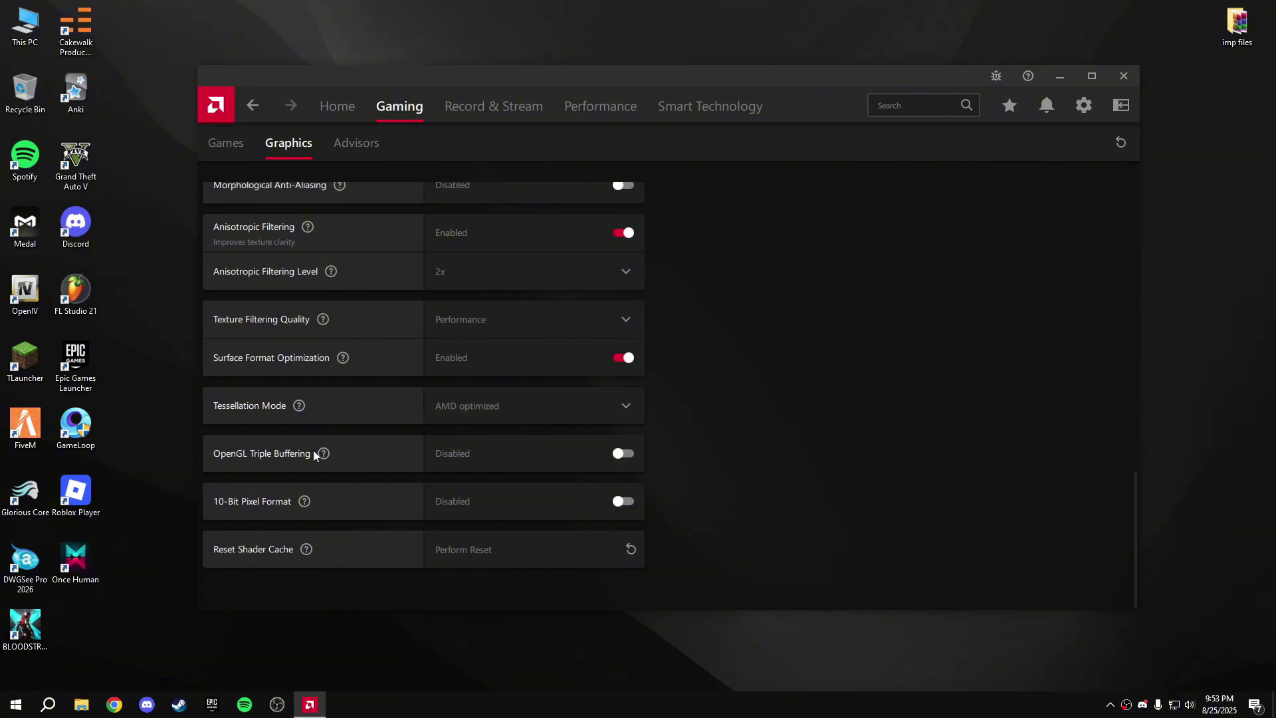
- Reset the shader cache and confirm with OK
left_click(470, 553)
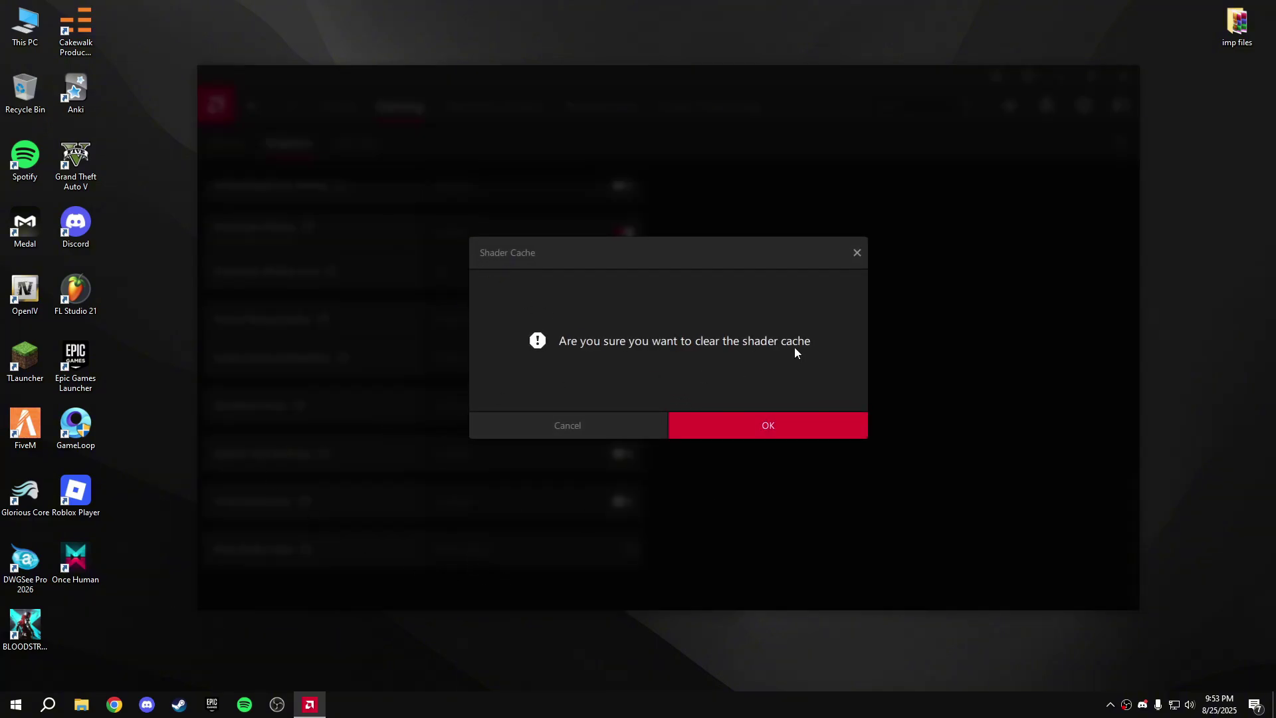
left_click(787, 429)
scroll(432, 233, "up", 10)
- Go through Advisors to Record & Stream's Live Stream page
left_click(356, 143)
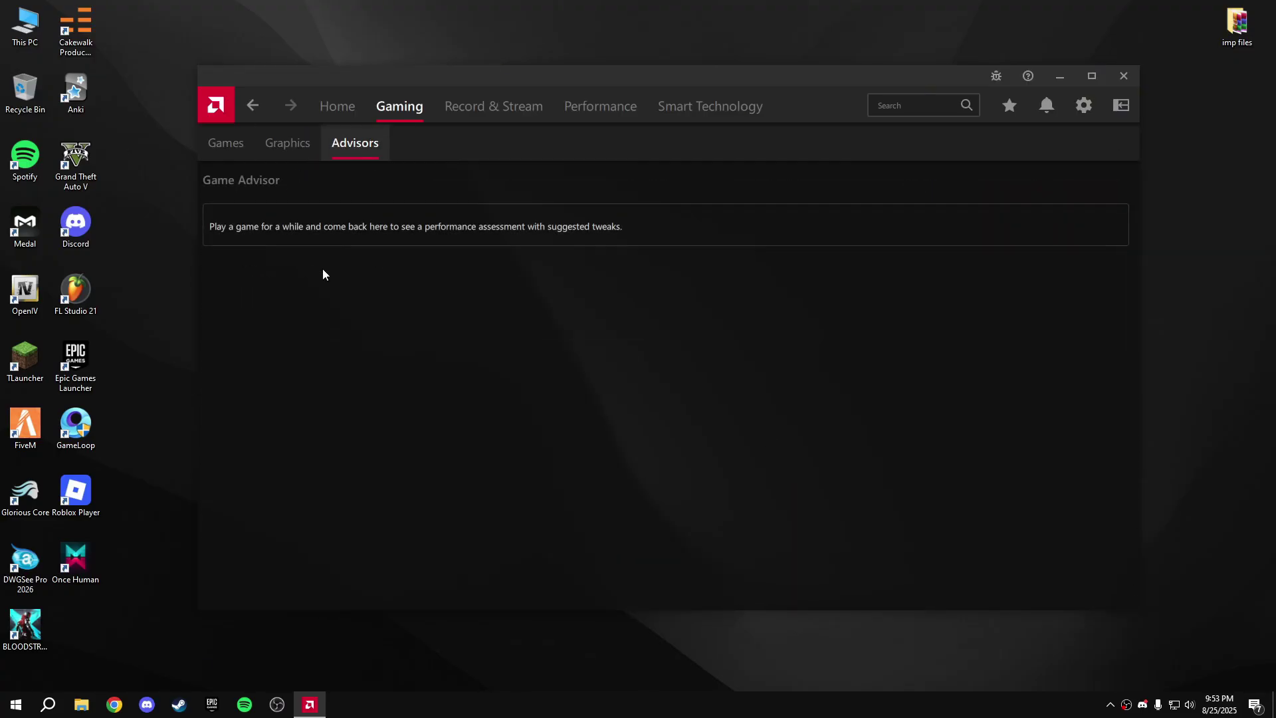
left_click(493, 106)
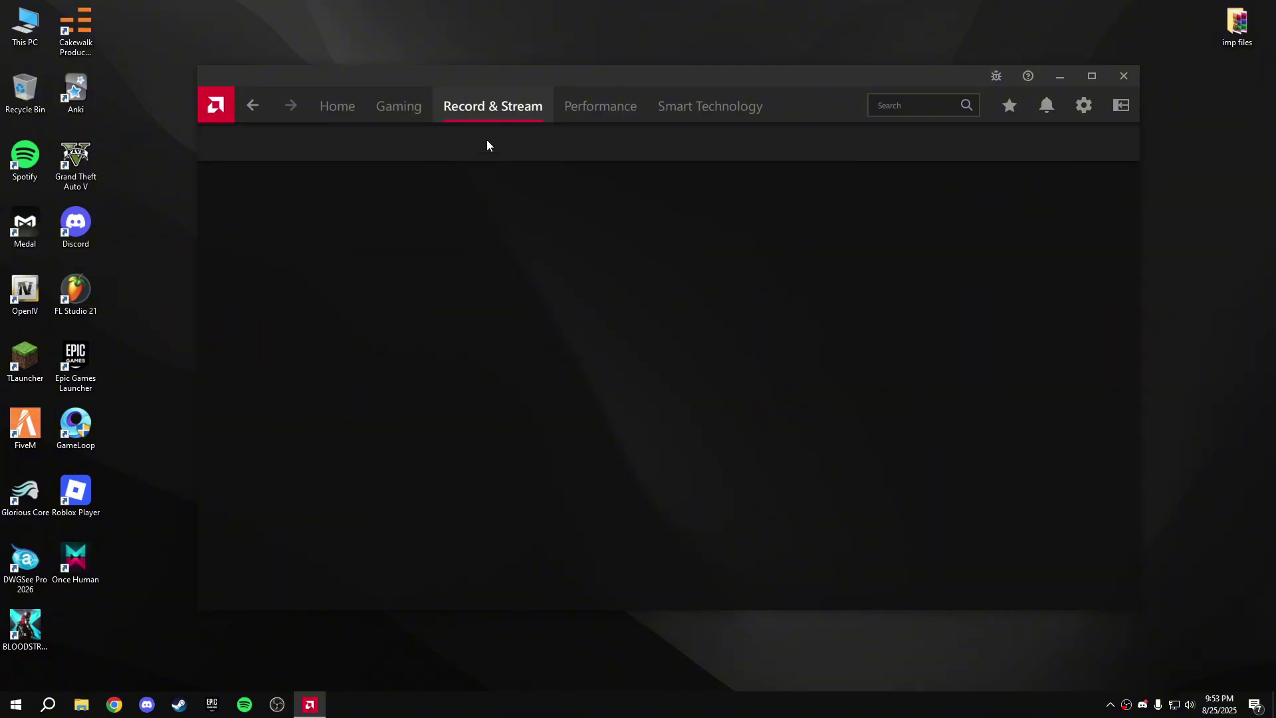
left_click(288, 145)
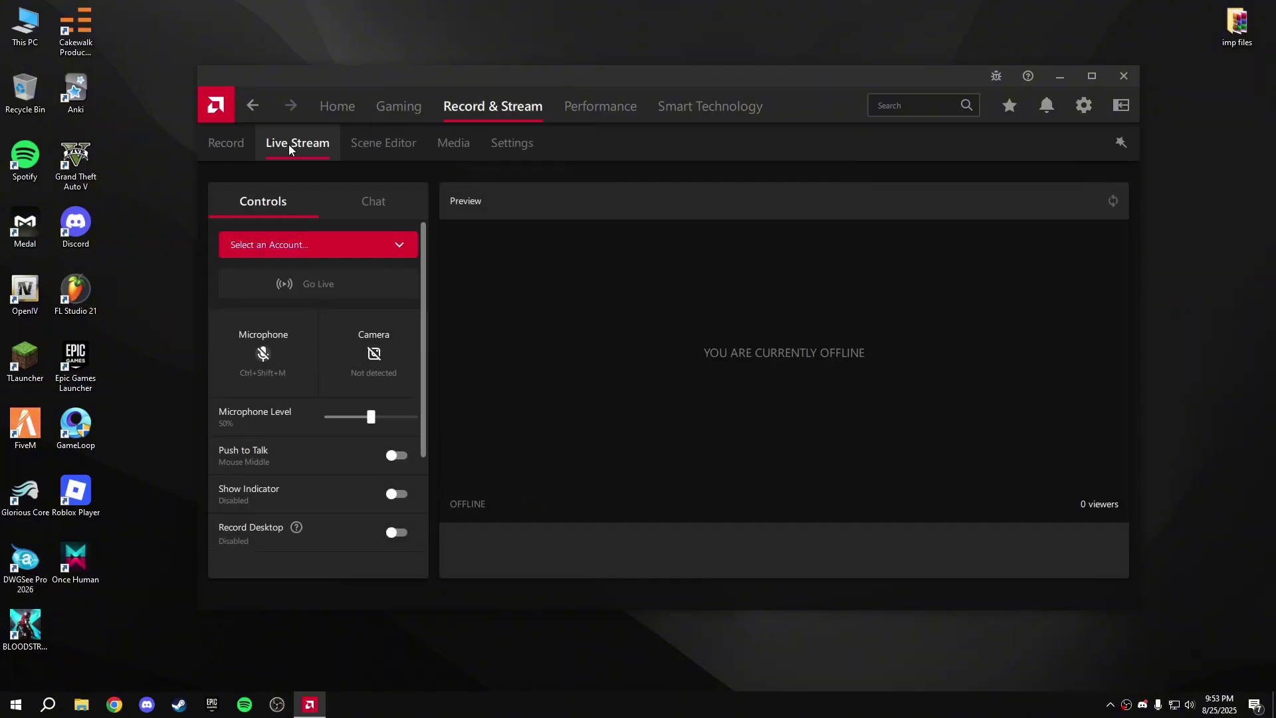
- Open the Scene Editor and Media pages, then the Record & Stream Settings page
left_click(363, 146)
left_click(450, 145)
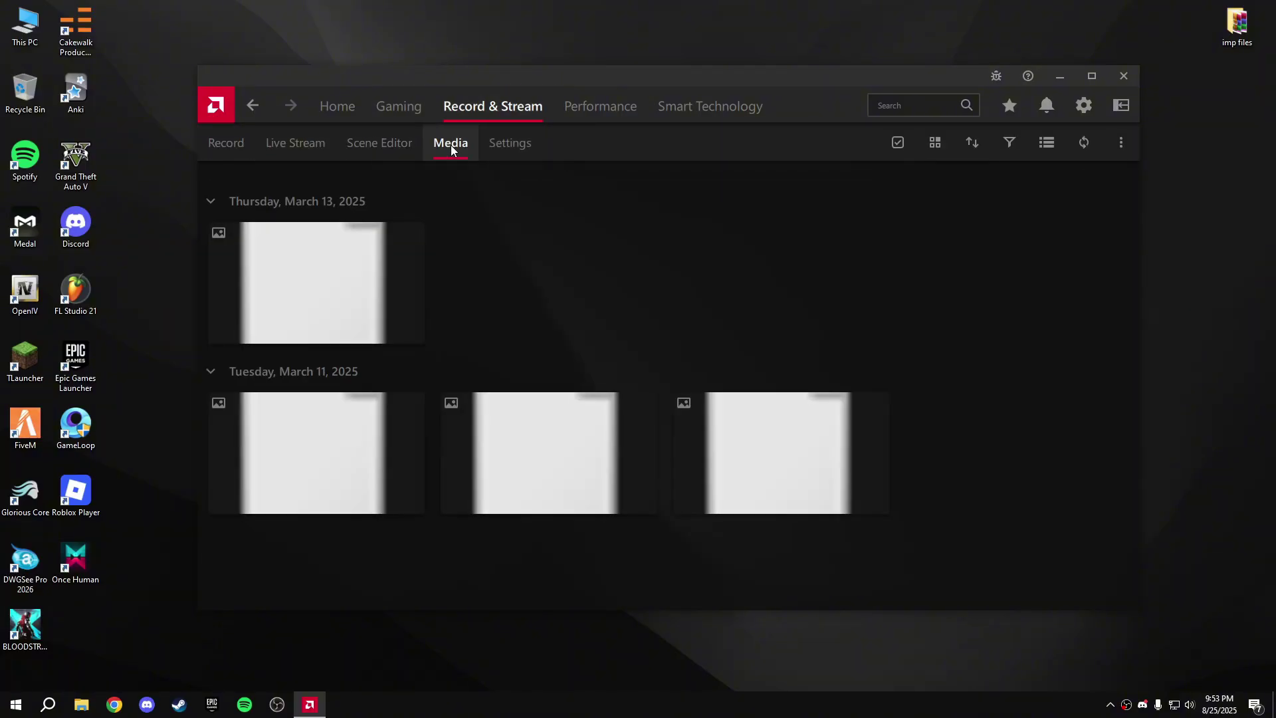
left_click(509, 144)
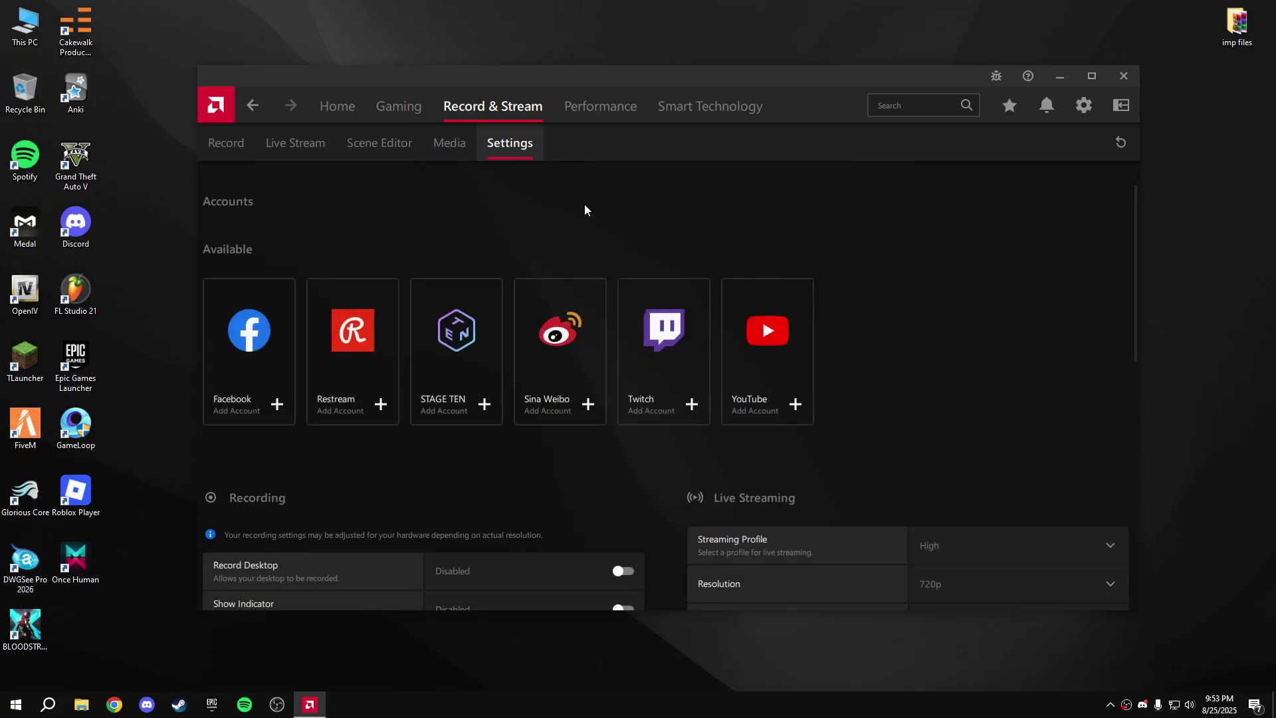
- Scroll through the recording settings, where Instant Replay, Instant GIF and In-Game Replay stay disabled
scroll(525, 193, "down", 1)
scroll(473, 190, "down", 10)
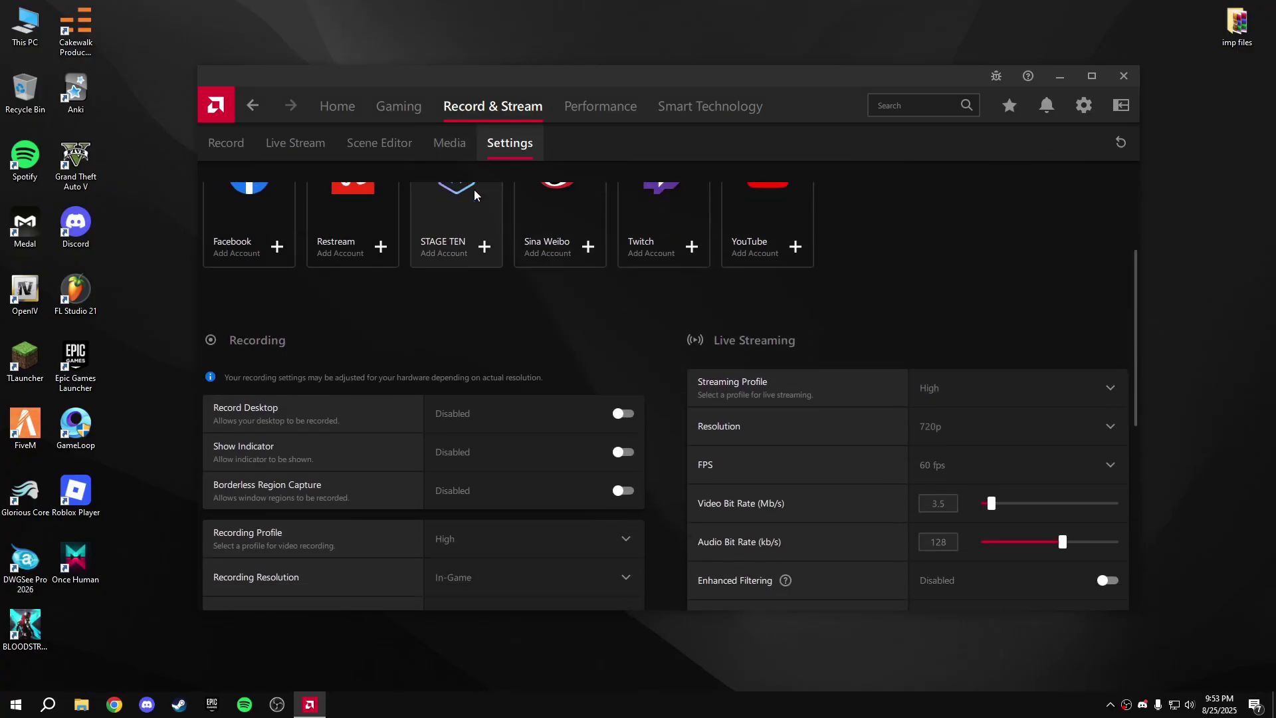
scroll(345, 317, "up", 8)
scroll(346, 317, "down", 7)
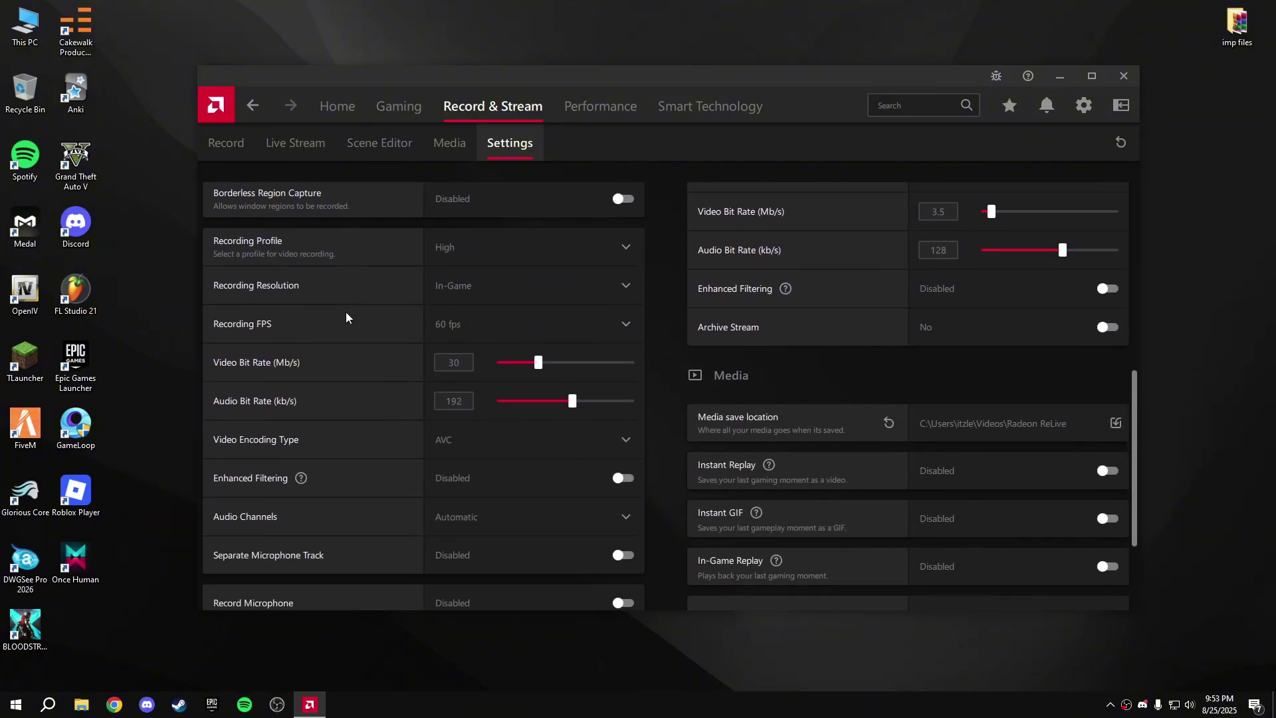
scroll(345, 317, "up", 7)
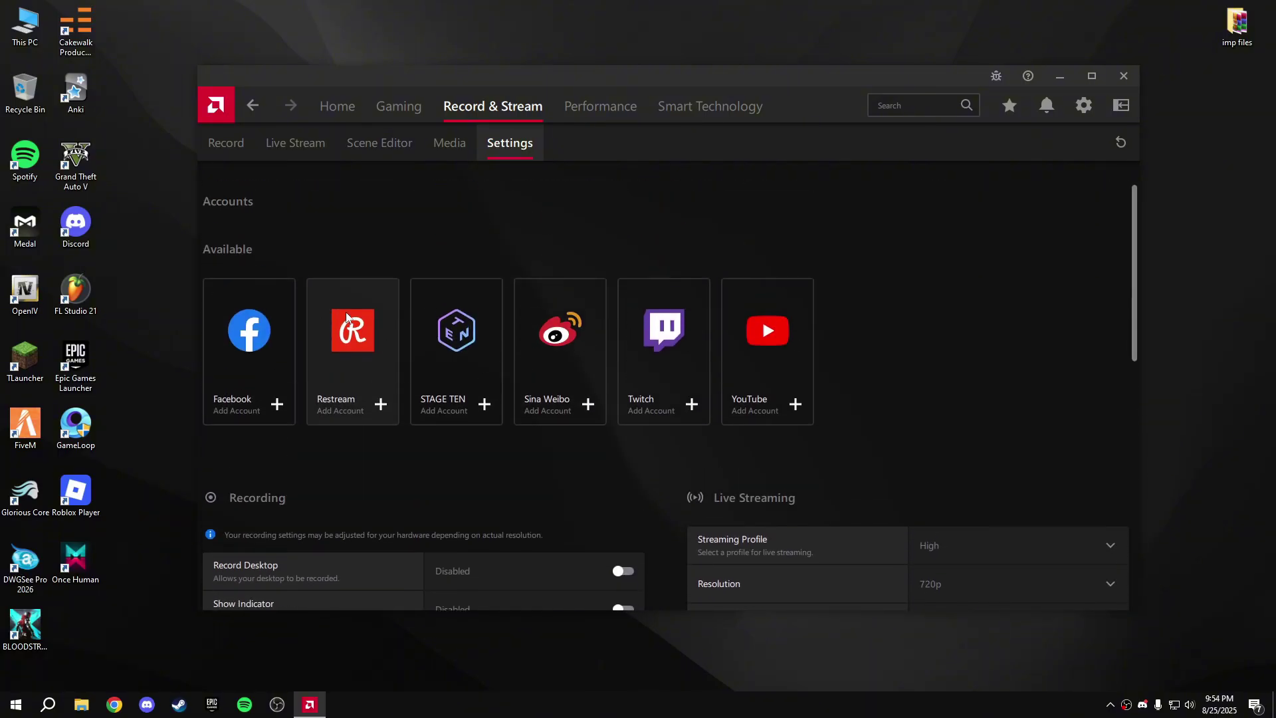
scroll(473, 326, "down", 8)
scroll(474, 326, "up", 8)
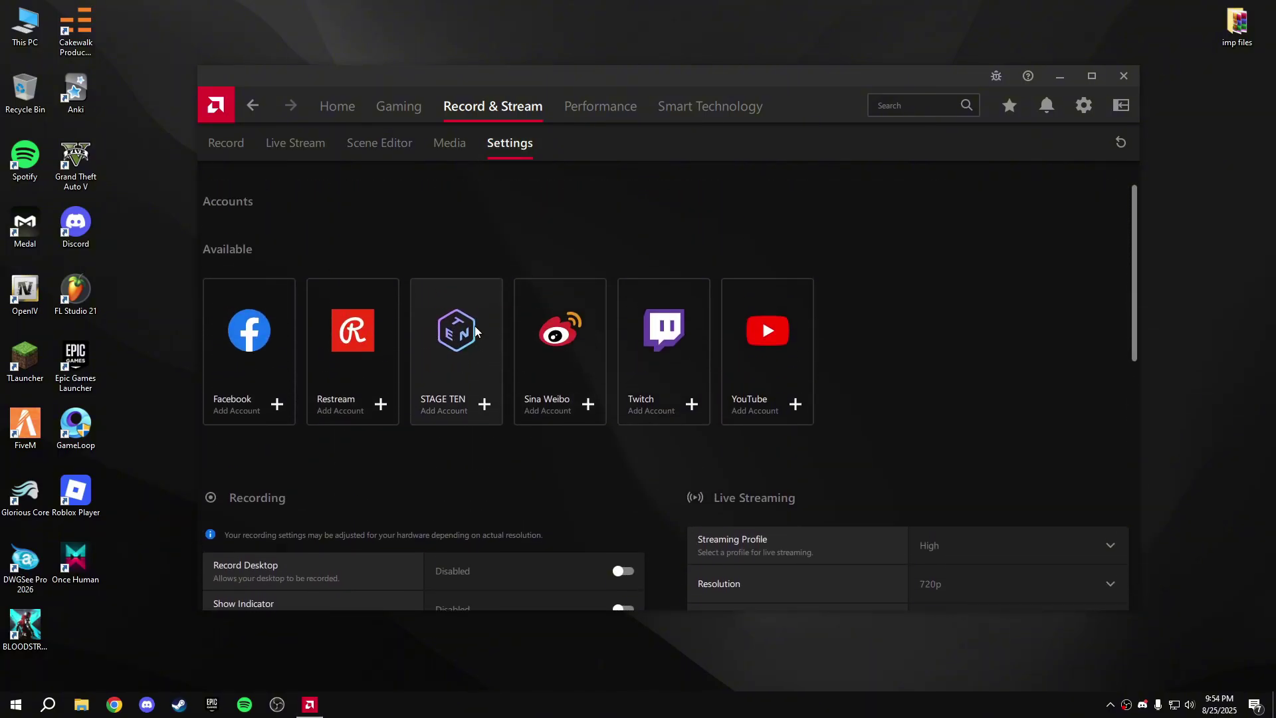
scroll(474, 325, "down", 1)
scroll(475, 327, "down", 2)
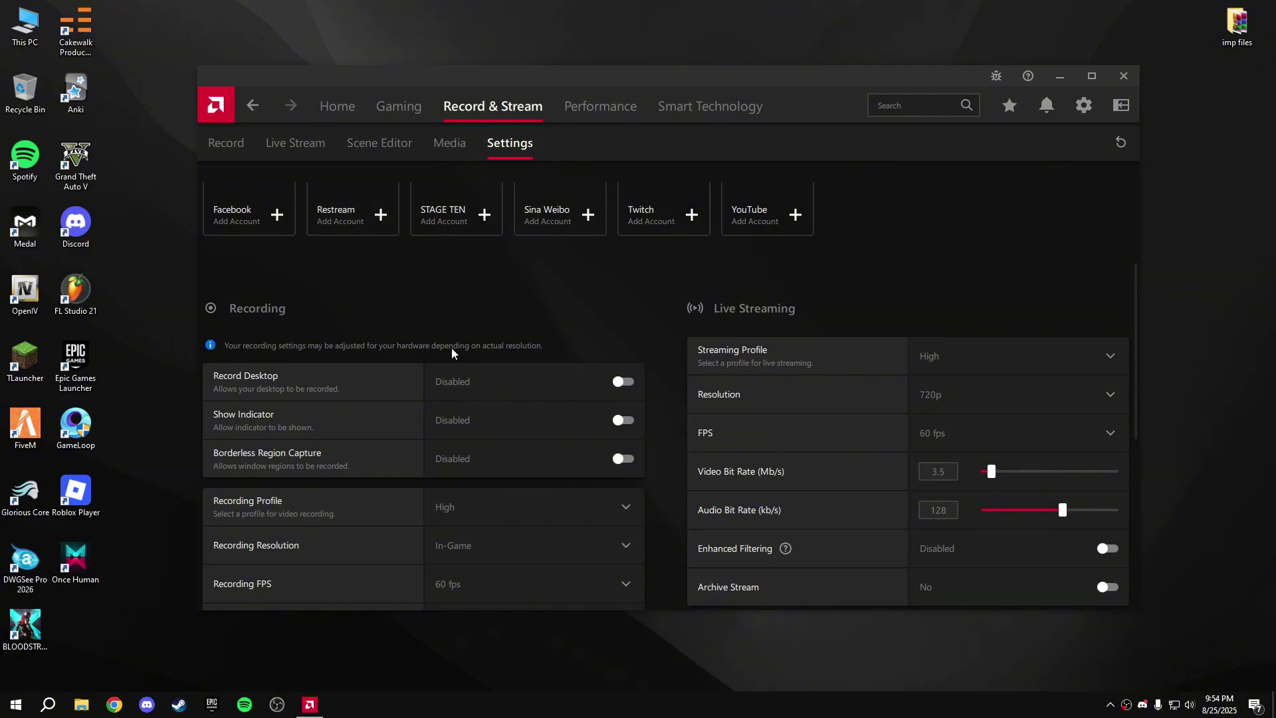
scroll(392, 397, "up", 3)
scroll(376, 294, "down", 6)
scroll(376, 294, "up", 6)
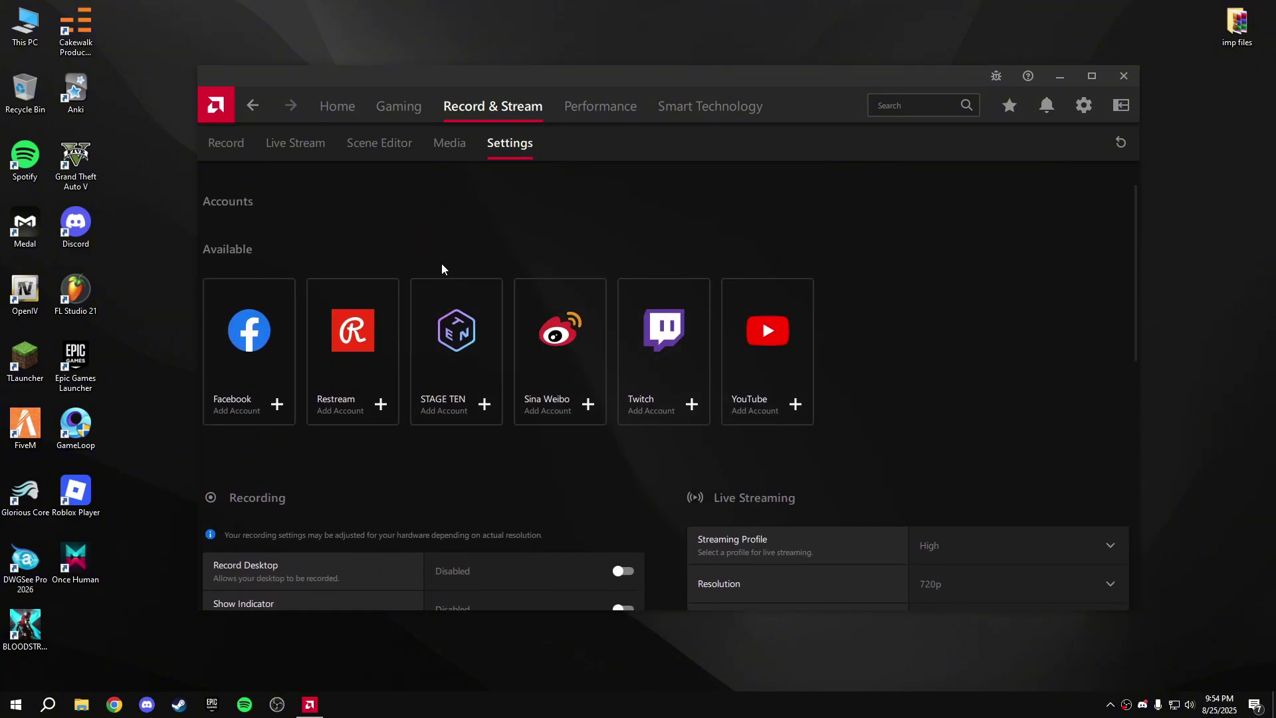
scroll(515, 261, "down", 9)
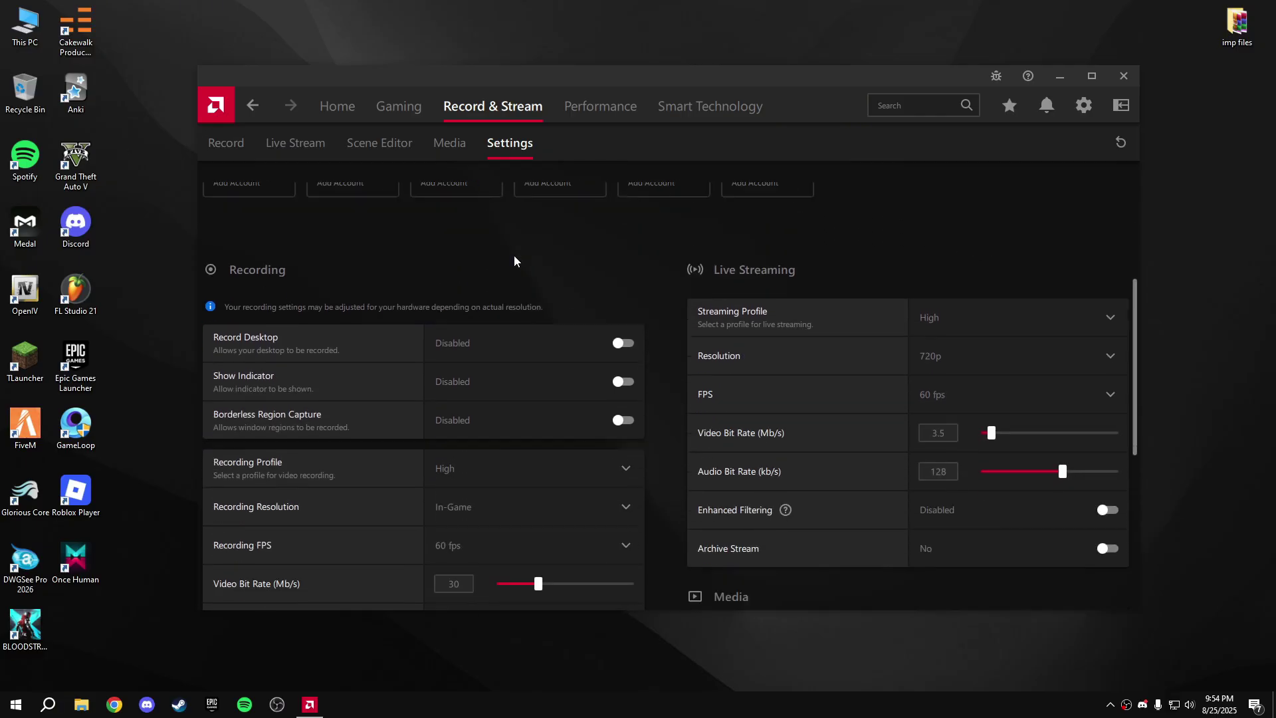
scroll(399, 307, "up", 4)
scroll(562, 270, "up", 4)
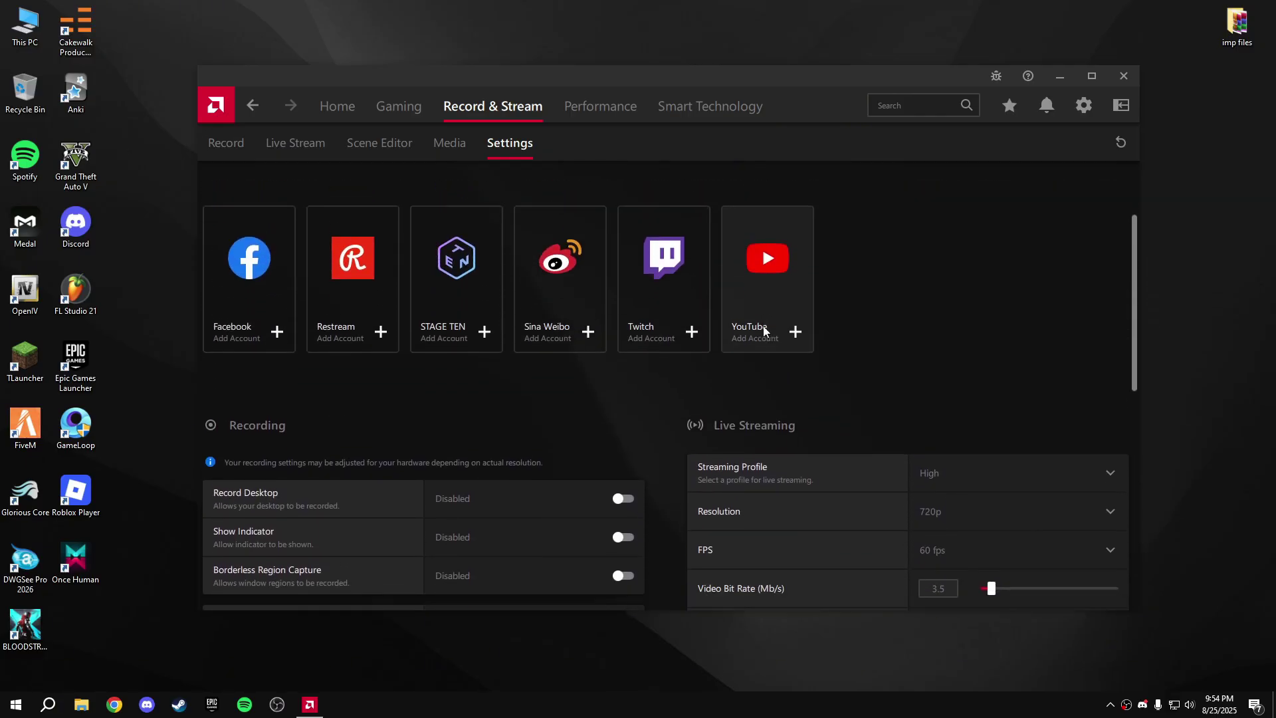
scroll(490, 336, "down", 10)
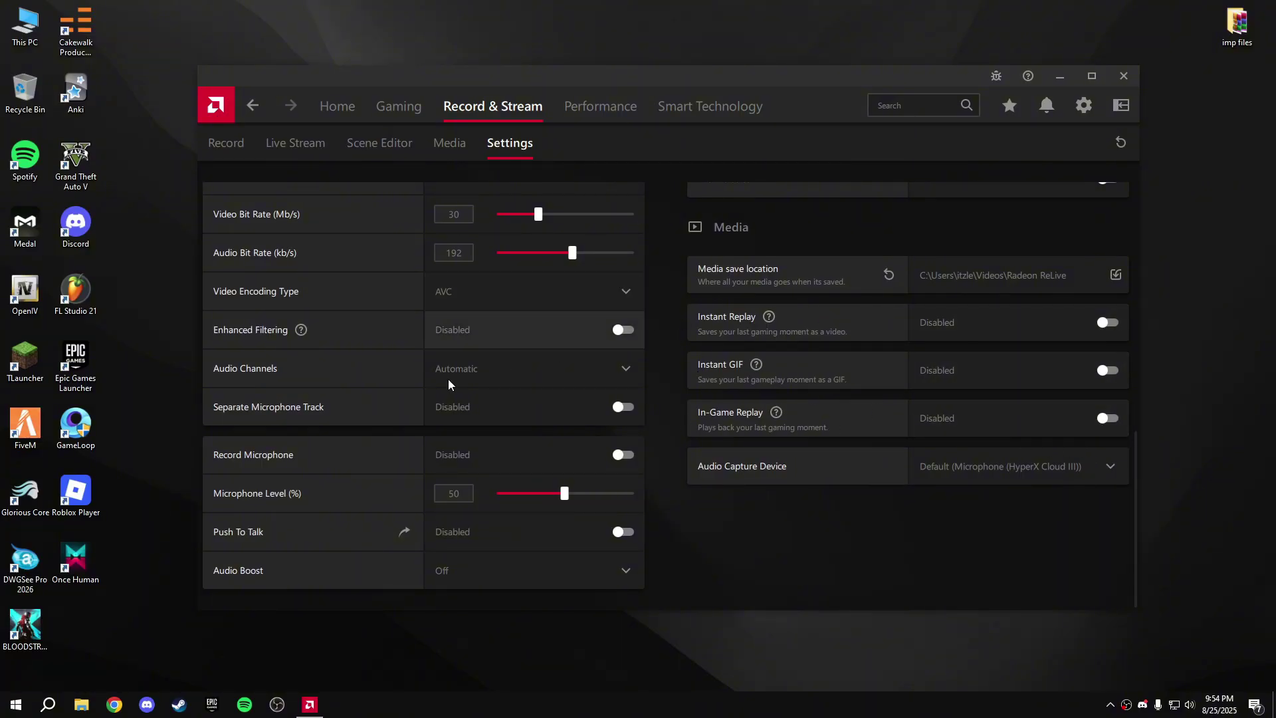
scroll(287, 376, "up", 10)
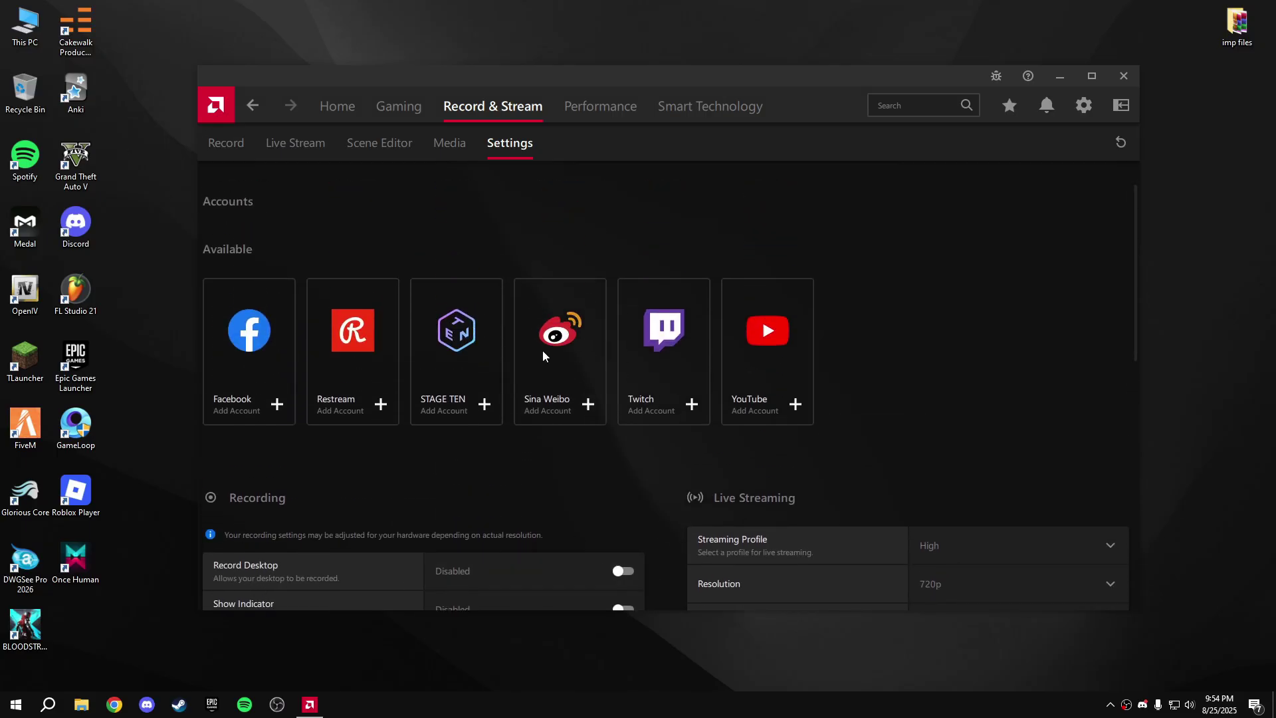
- Browse the Performance Metrics, Tuning and Settings pages, then view the Smart Technology features
left_click(615, 107)
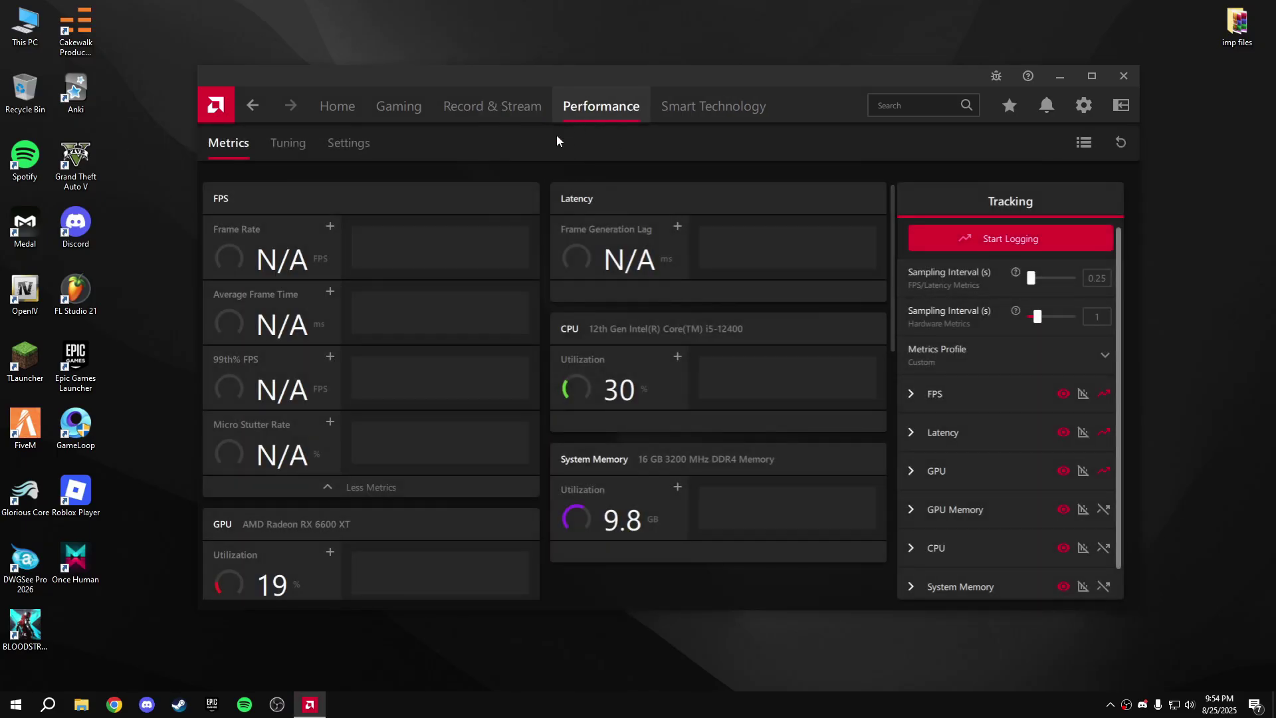
left_click(286, 152)
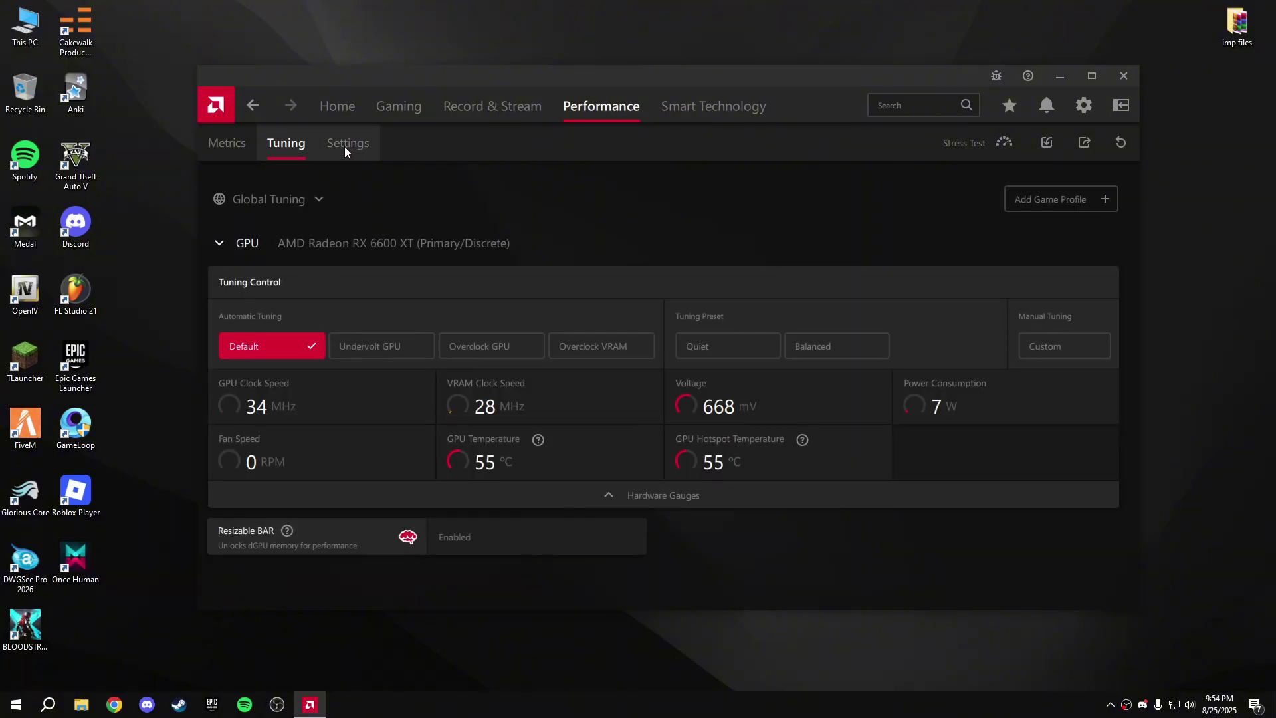
left_click(347, 145)
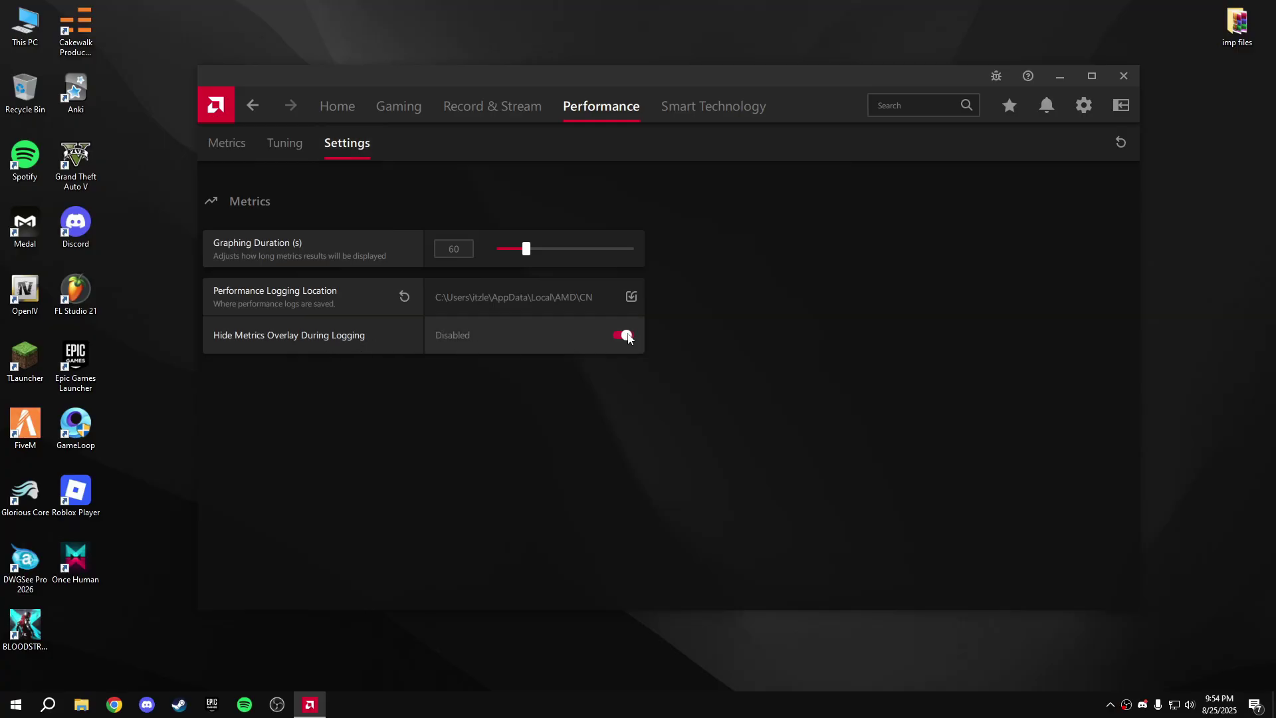
left_click(708, 105)
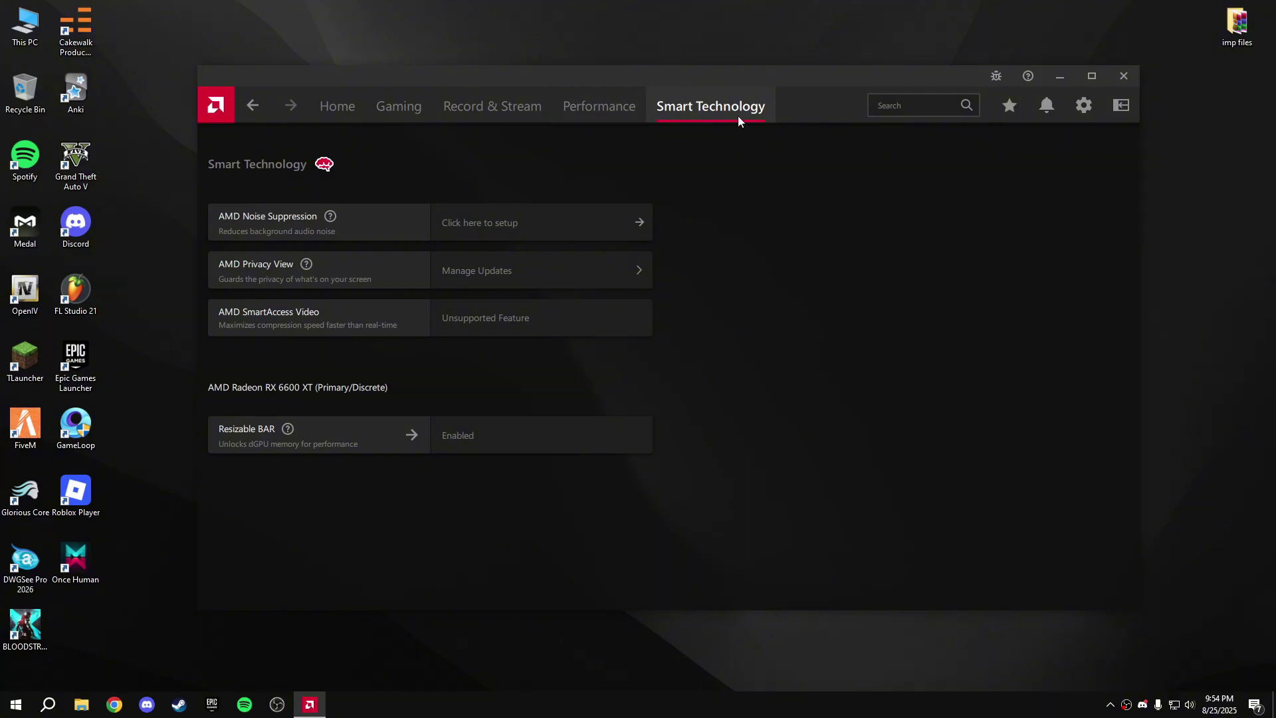
left_click_drag(689, 78, 696, 66)
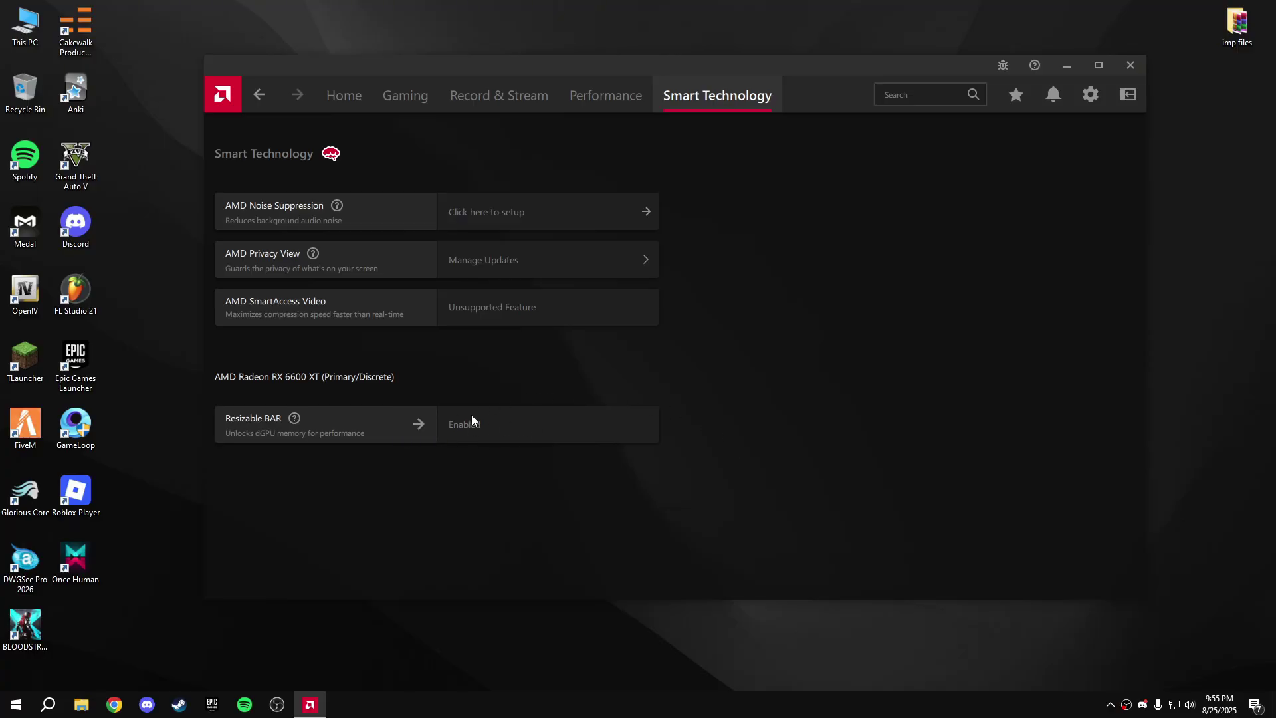
- Review the Display settings with FreeSync and GPU Scaling enabled, then move on to Audio & Video
left_click(1091, 95)
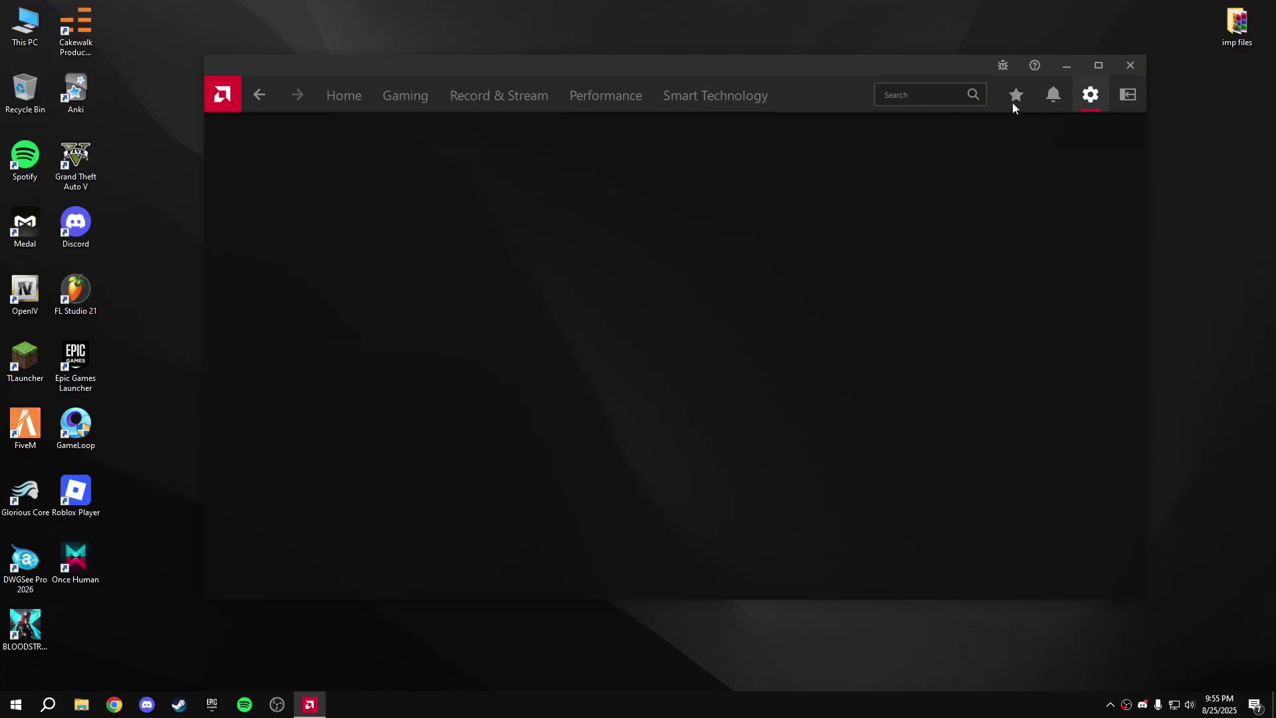
left_click_drag(879, 66, 879, 53)
left_click(303, 126)
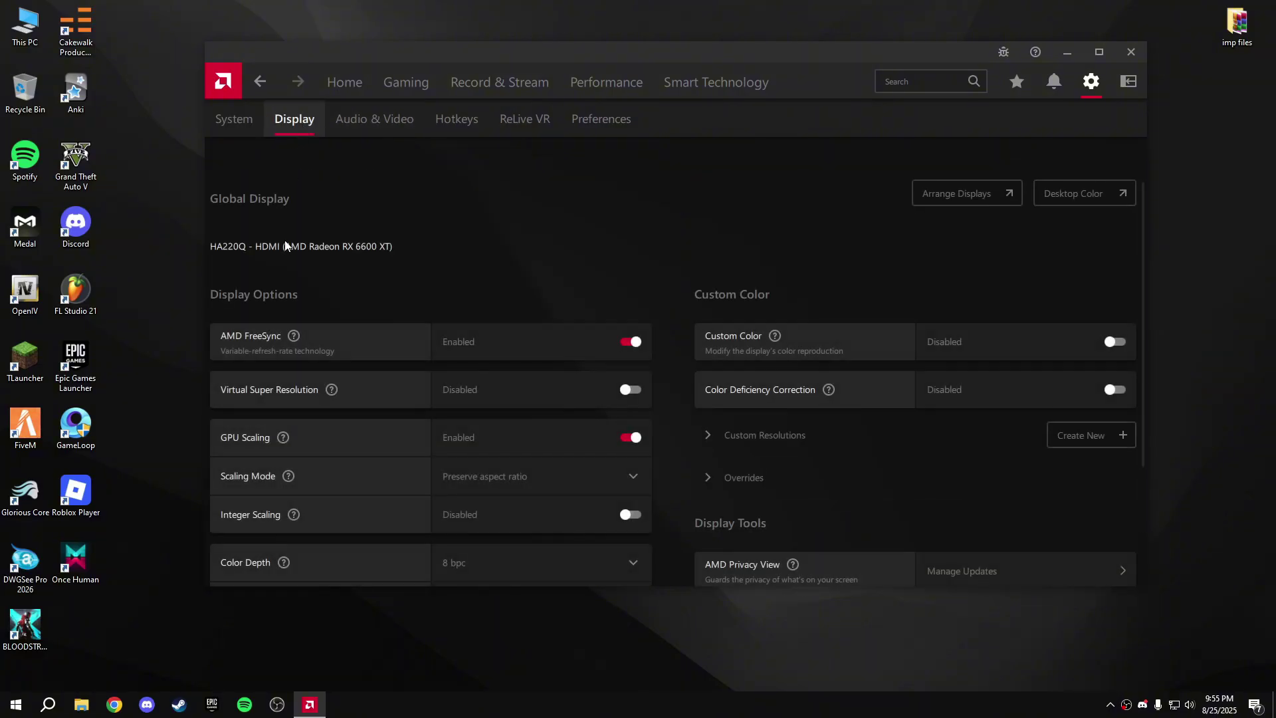
scroll(286, 244, "down", 1)
scroll(287, 245, "up", 1)
mouse_move(286, 444)
scroll(479, 259, "down", 2)
scroll(786, 395, "up", 3)
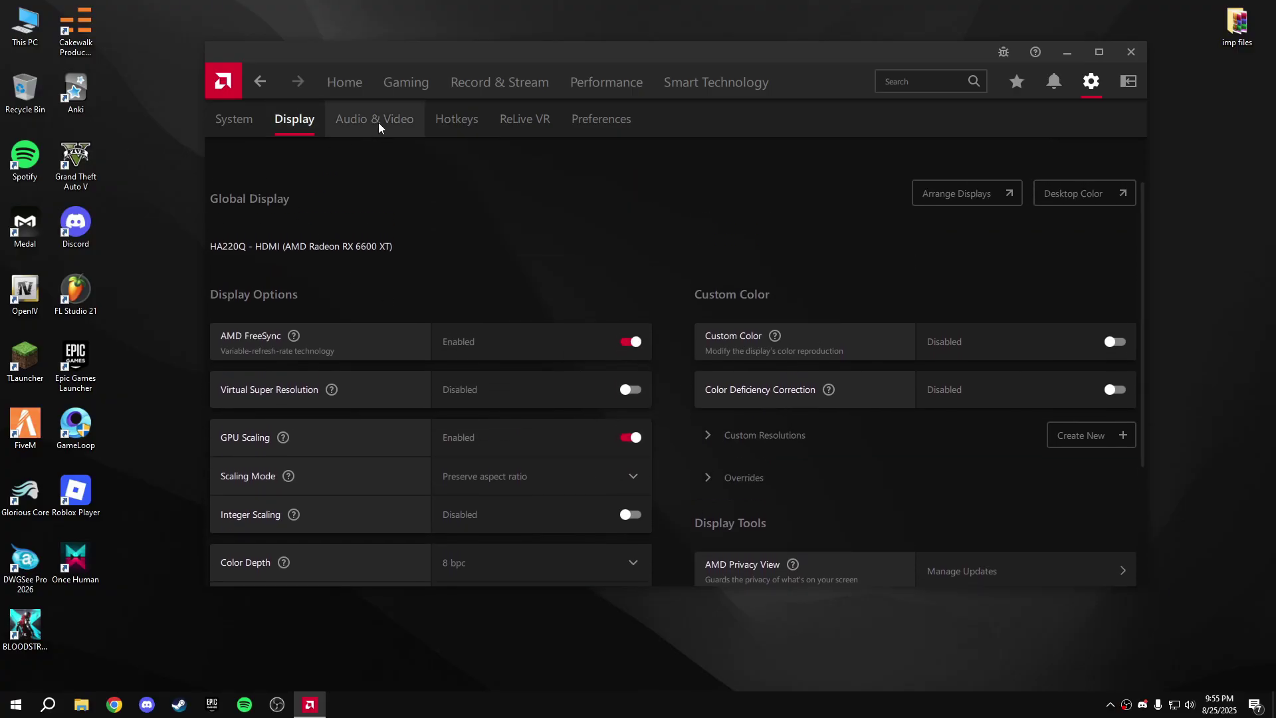
left_click(377, 123)
- Look at the Hotkeys and ReLive VR tabs, then scroll the Preferences General list
left_click(467, 129)
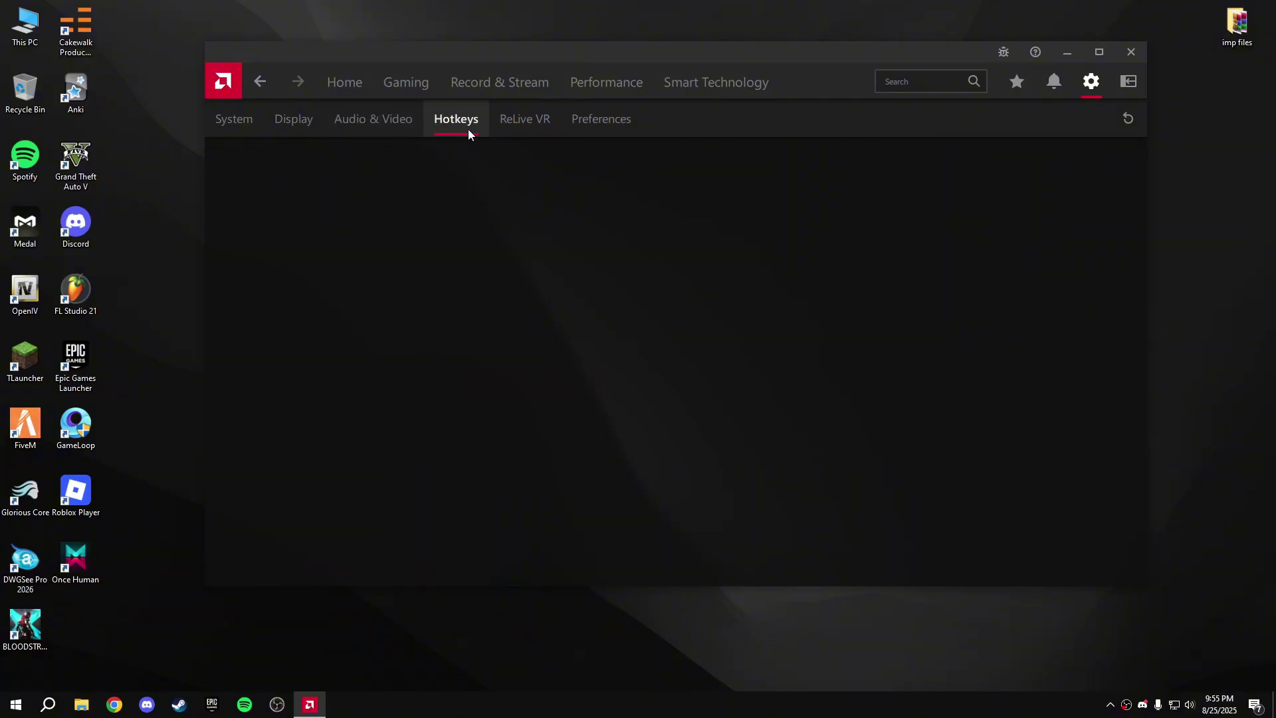
left_click(519, 121)
left_click(616, 126)
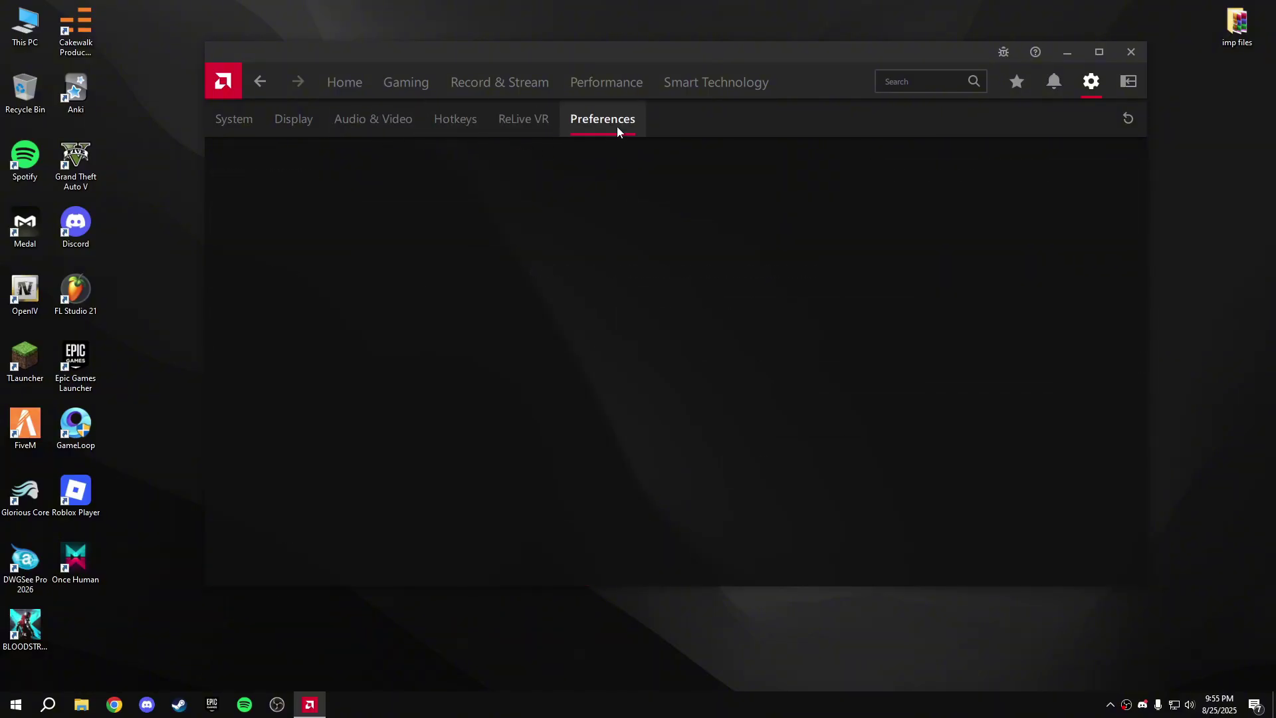
left_click_drag(600, 54, 618, 48)
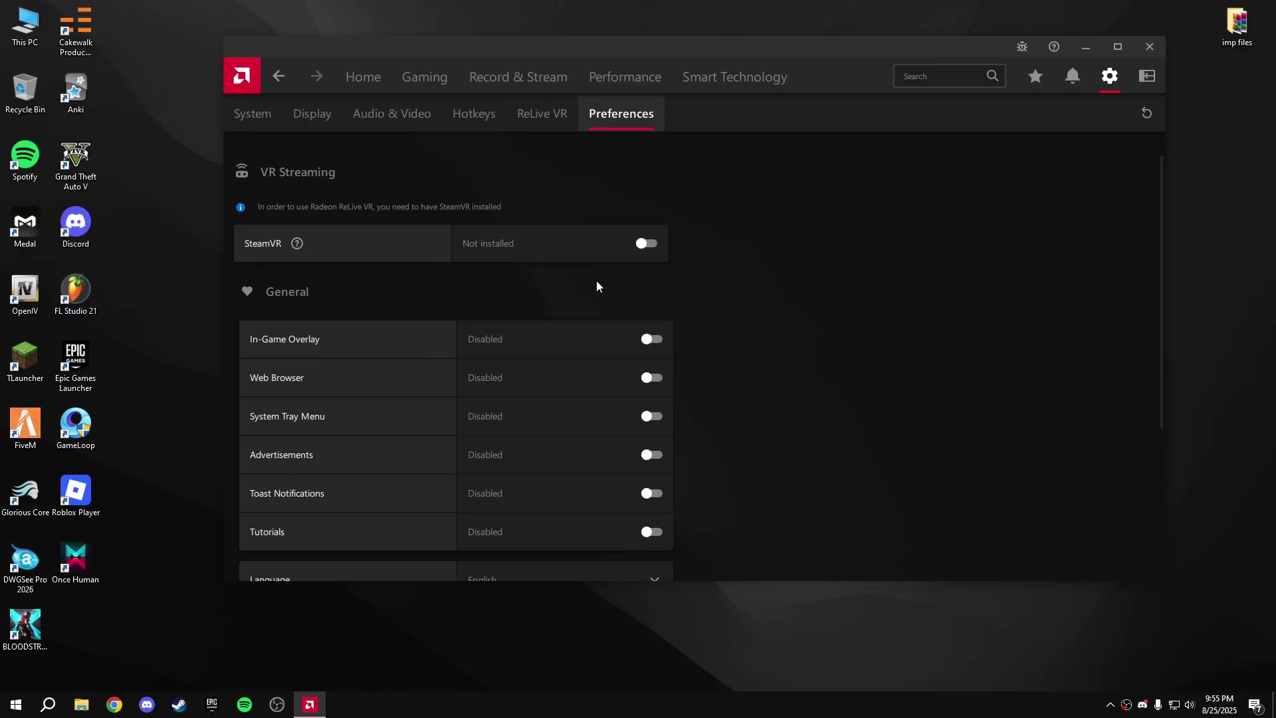
scroll(286, 345, "down", 1)
scroll(286, 346, "down", 1)
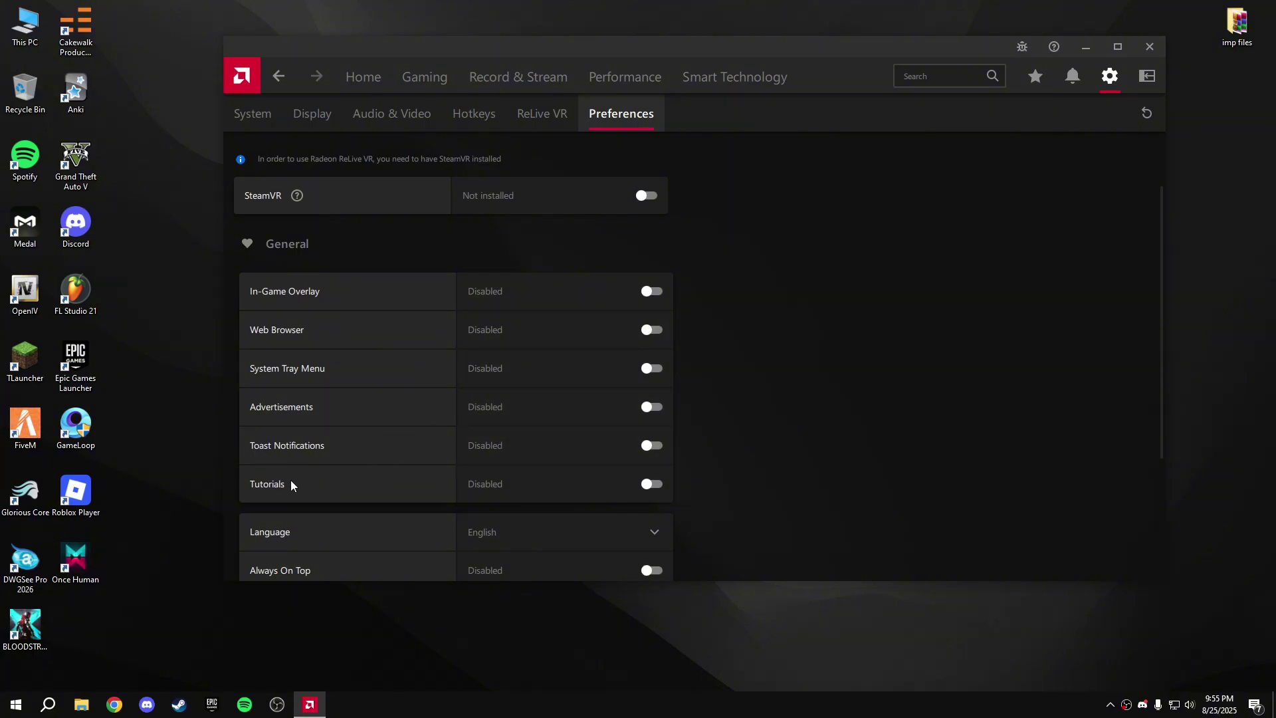
scroll(279, 491, "down", 3)
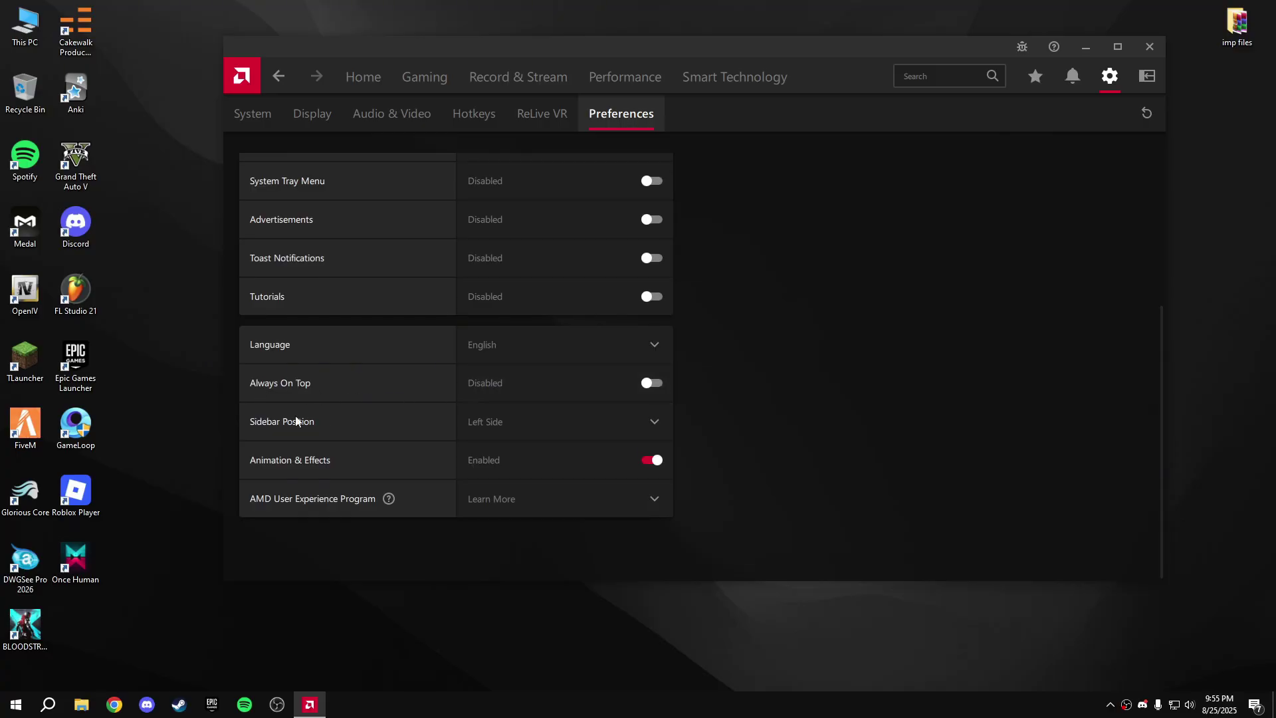
- Keep Sidebar Position on Left Side and recheck ReLive VR before returning to Preferences
left_click(598, 425)
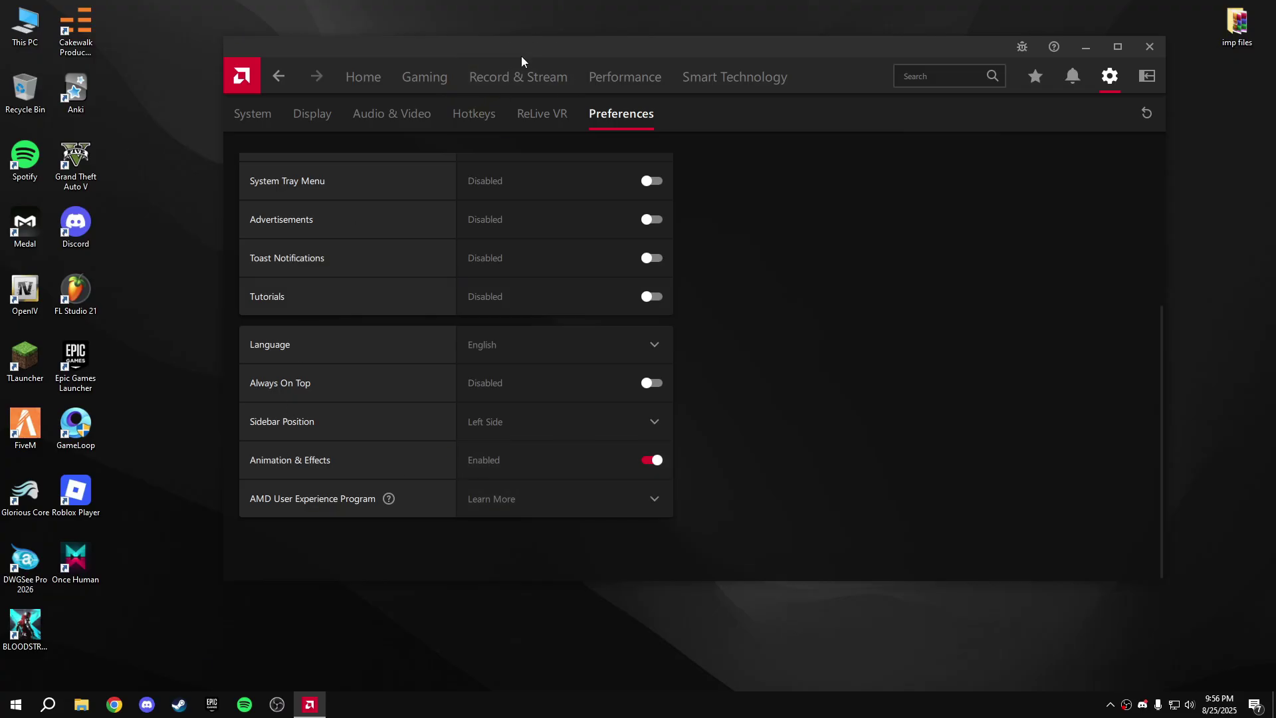
left_click_drag(522, 58, 473, 54)
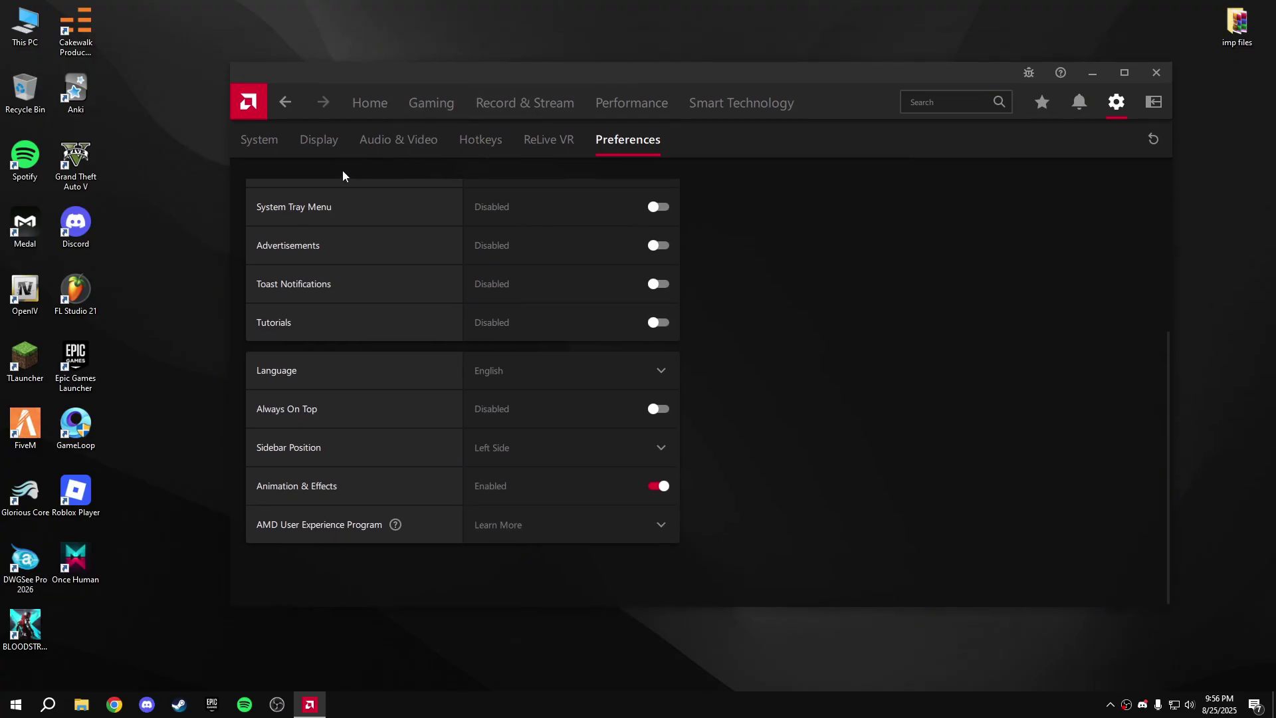
left_click(549, 140)
left_click(629, 155)
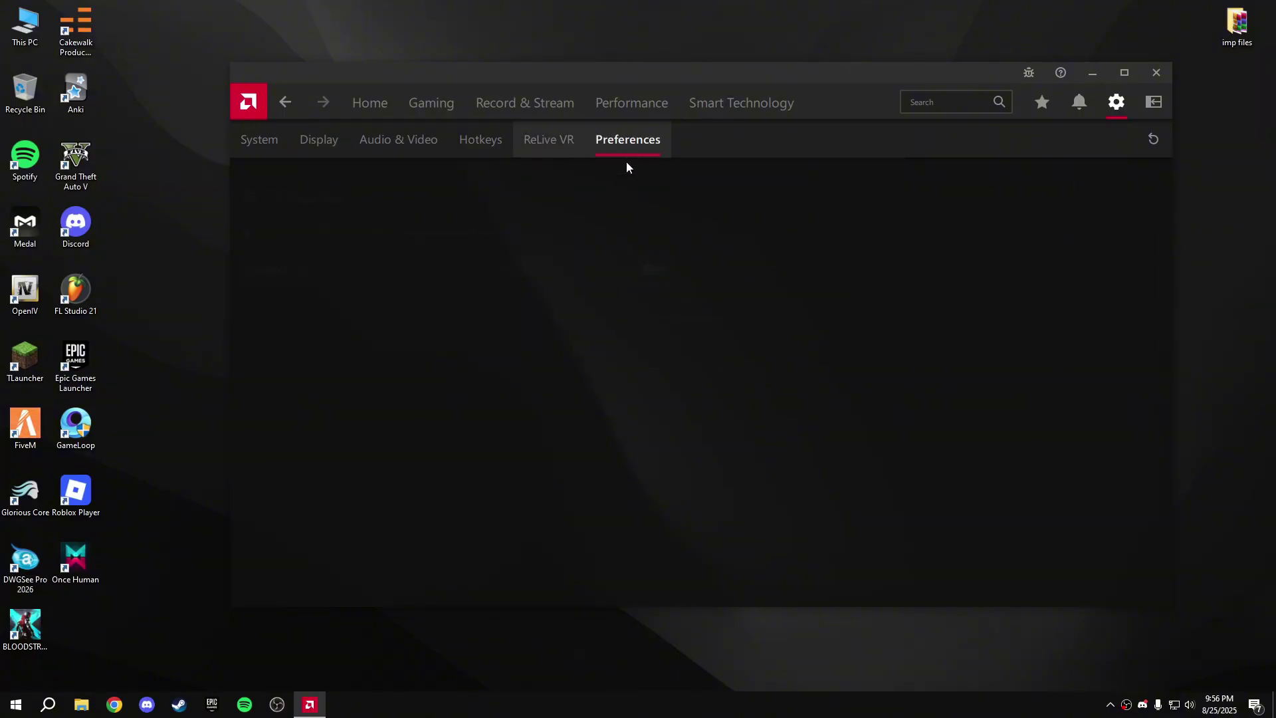
scroll(479, 420, "down", 5)
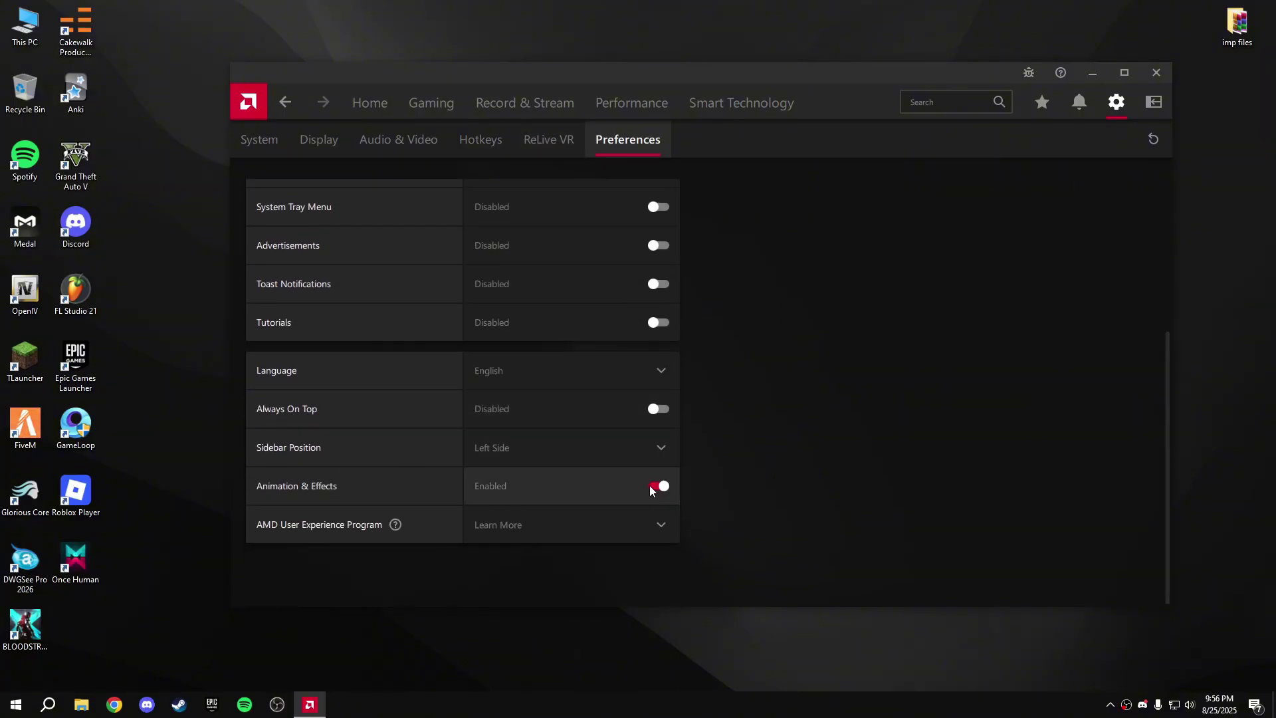
- Close AMD Software and extract the optimization pack archive to "AMD Optimization Pack\"
left_click(1156, 73)
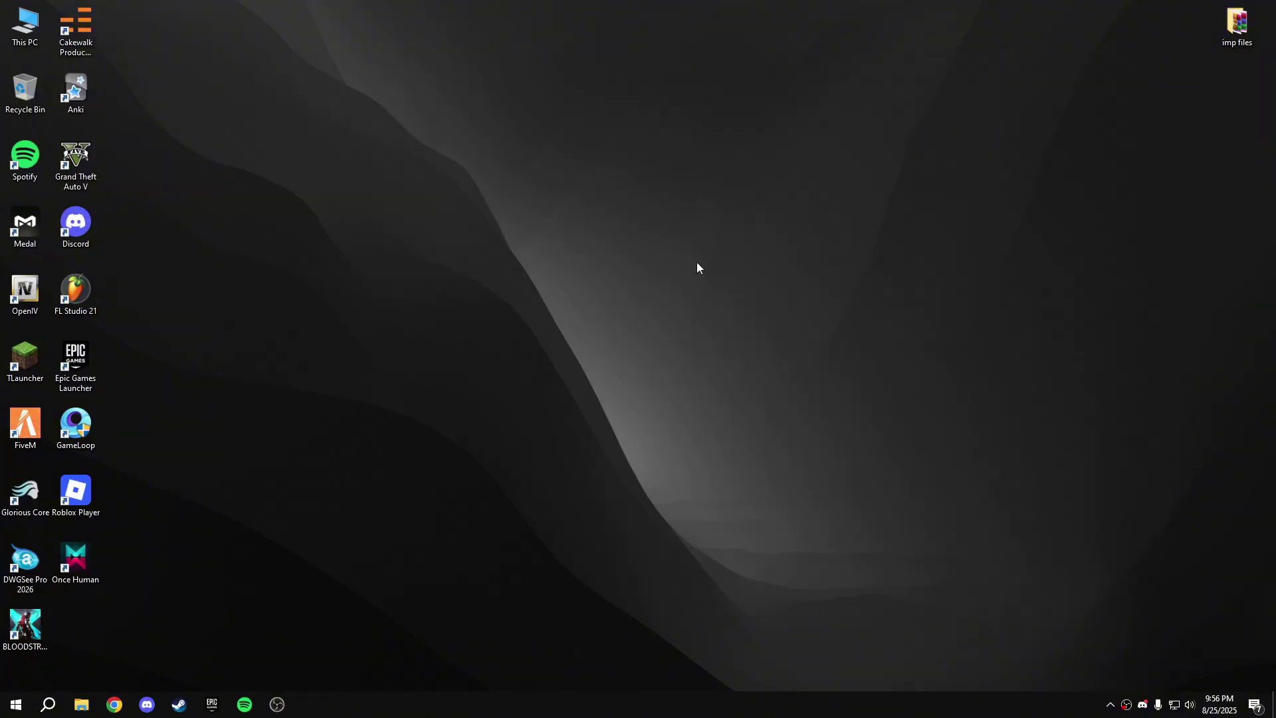
left_click_drag(712, 228, 631, 299)
right_click(629, 296)
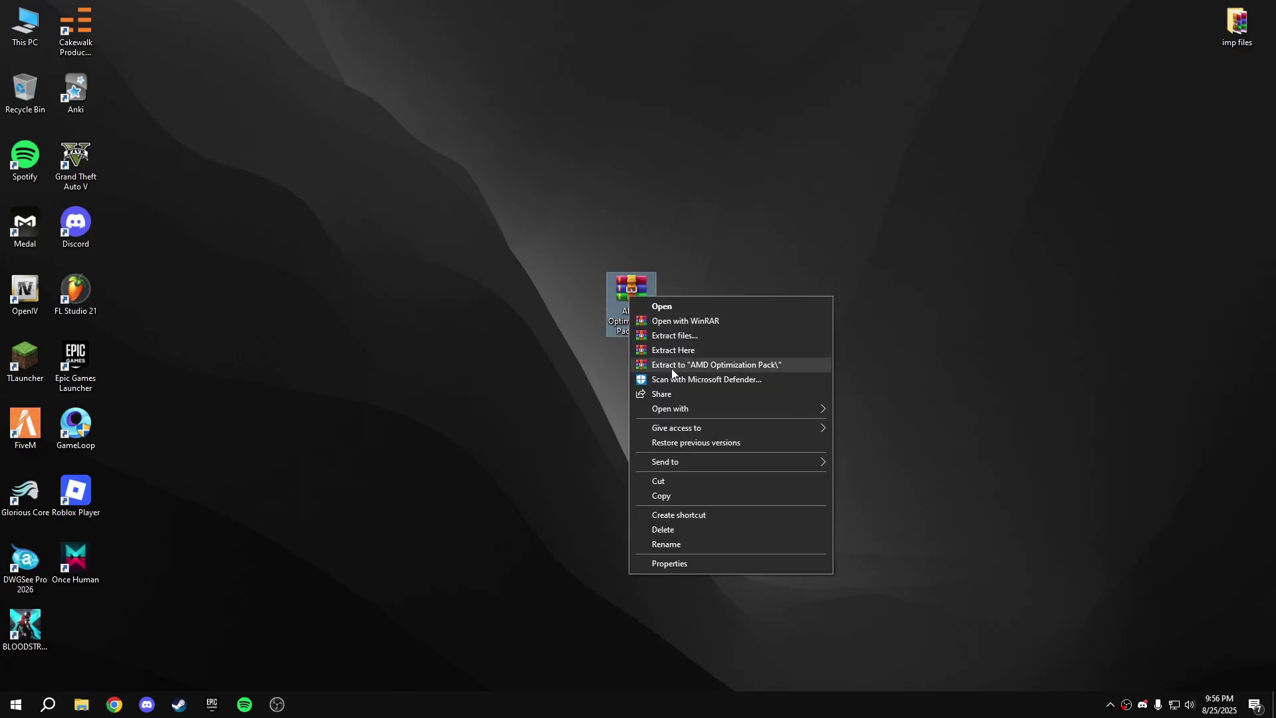
left_click(671, 366)
- Open the extracted AMD Optimization Pack folder and its Device Cleanup subfolder
left_click_drag(71, 634, 680, 292)
double_click(680, 290)
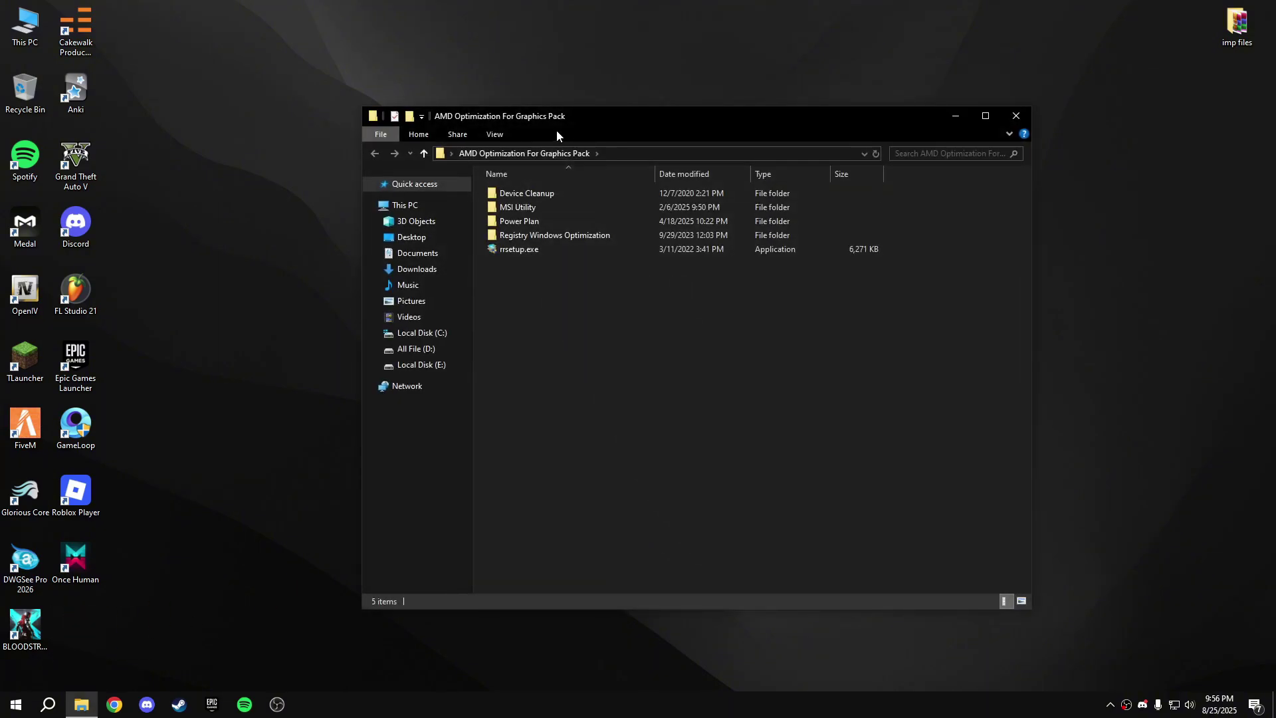
left_click_drag(557, 131, 540, 139)
double_click(525, 200)
- Run DeviceCleanup.exe as administrator and remove all 12 non-present devices
right_click(517, 203)
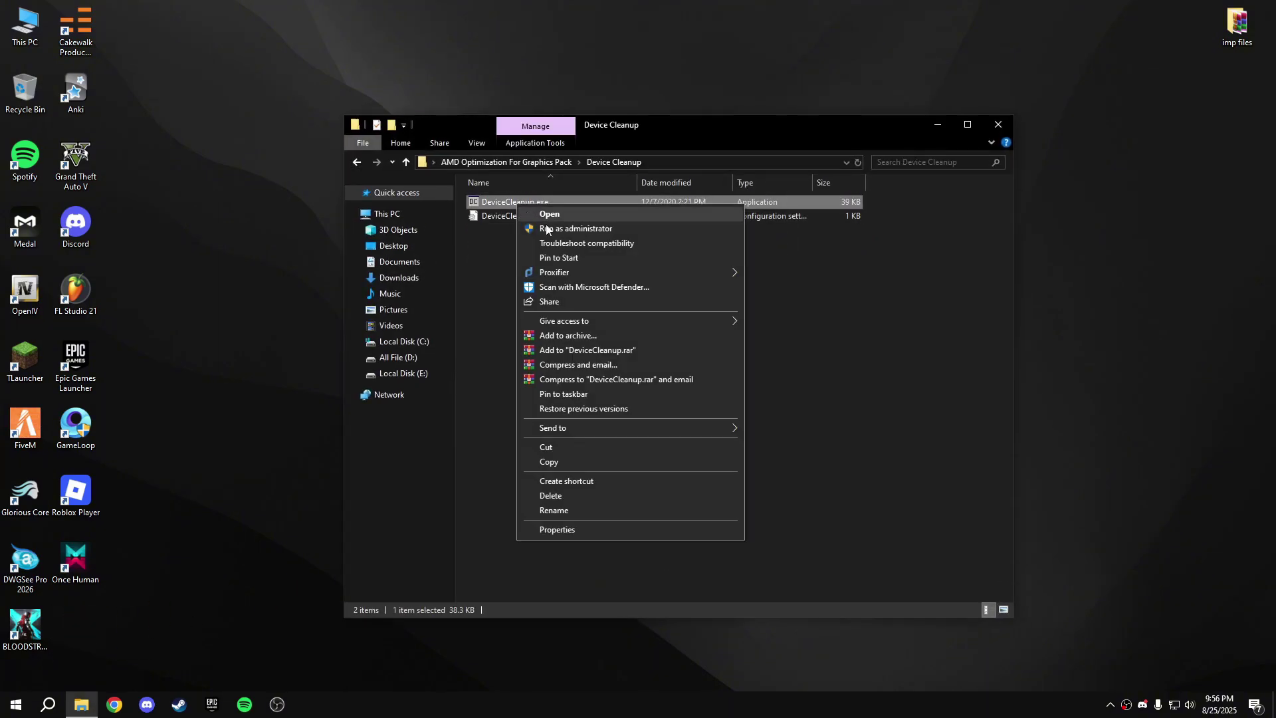
left_click(547, 229)
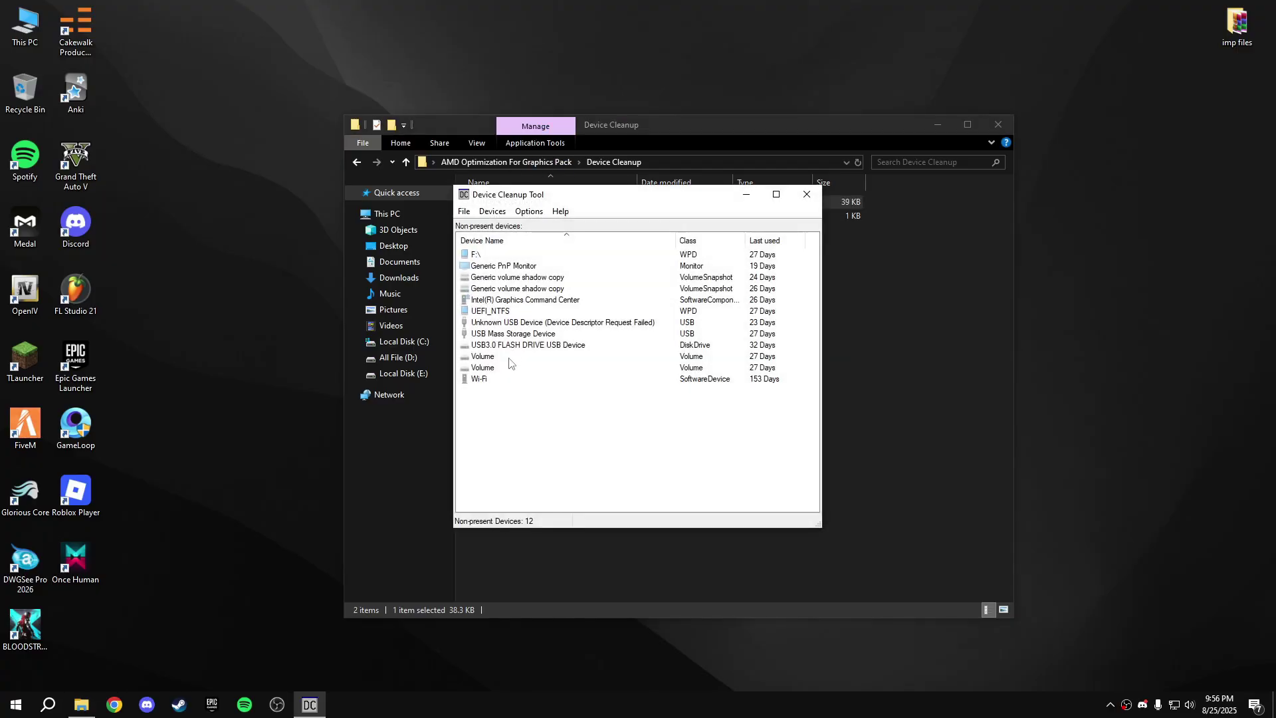
left_click_drag(585, 431, 432, 212)
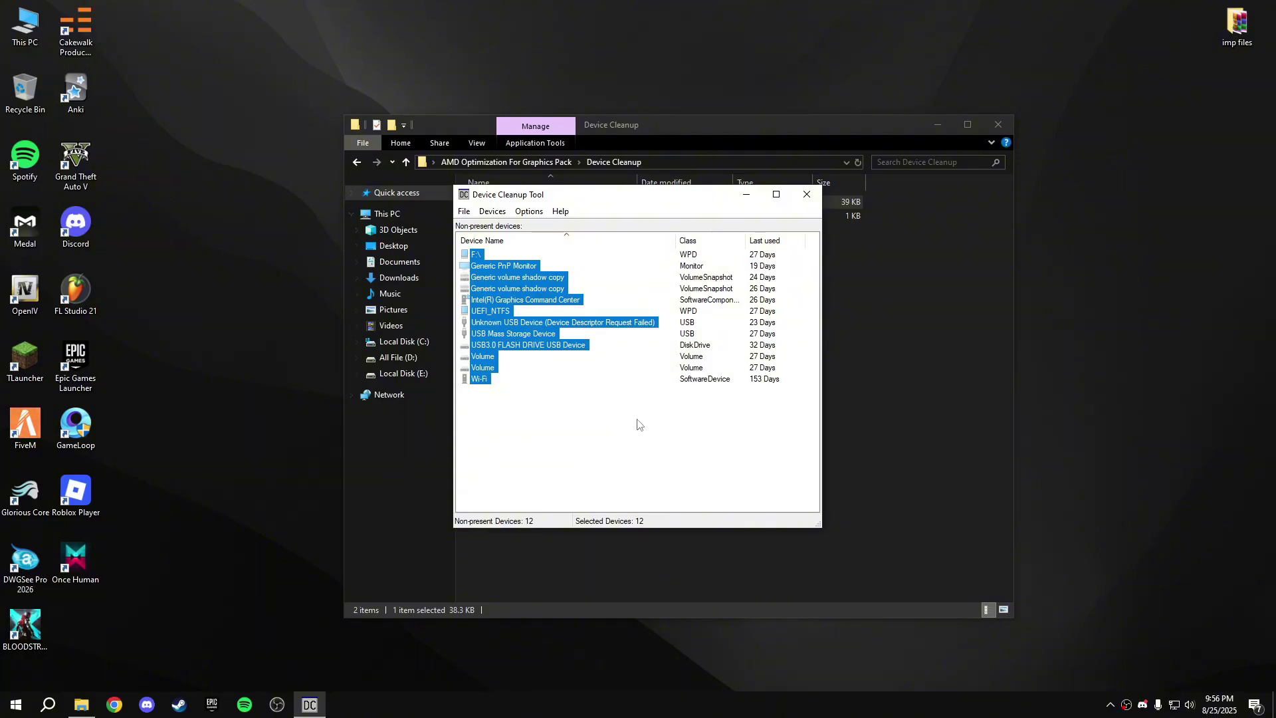
right_click(505, 280)
left_click(559, 282)
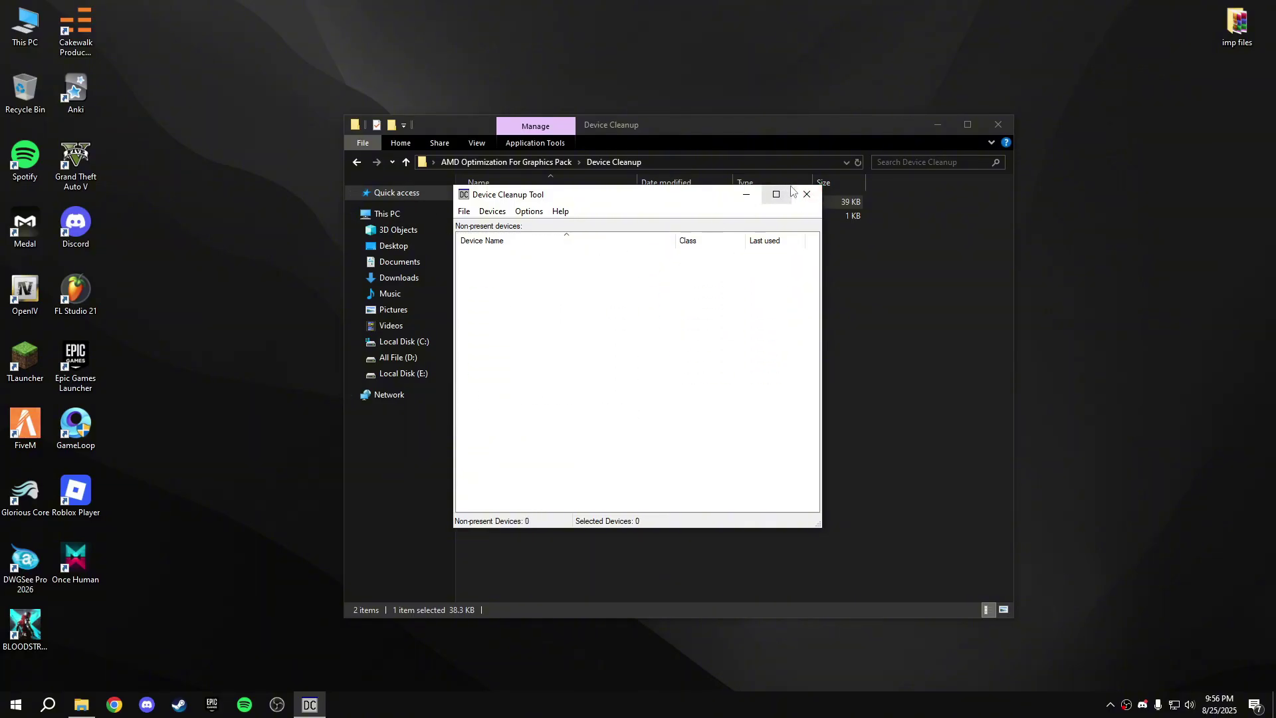
left_click(807, 194)
- From the MSI Utility folder, run MSI_util_v3.exe as administrator
key("alt+Left")
double_click(505, 216)
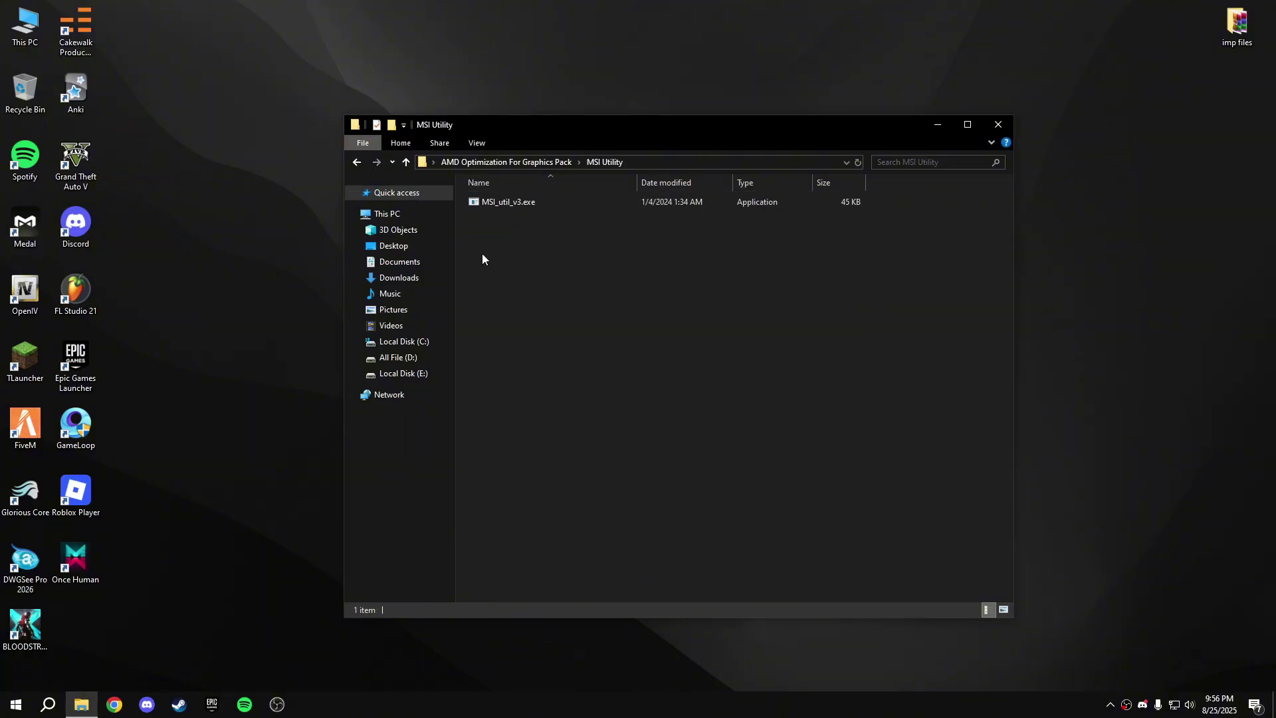
right_click(516, 201)
left_click(544, 223)
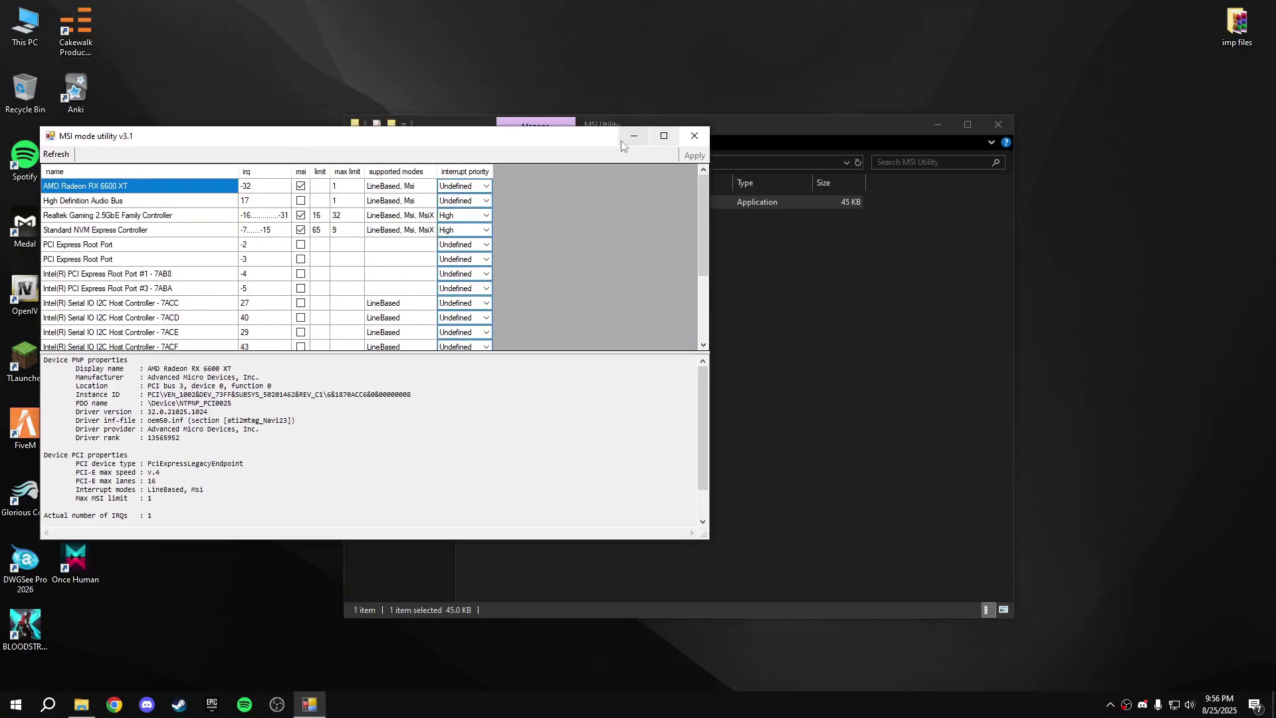
- Tick MSI mode for the AMD Radeon RX 6600 XT, set its interrupt priority to High, and close the utility
left_click_drag(640, 88, 874, 185)
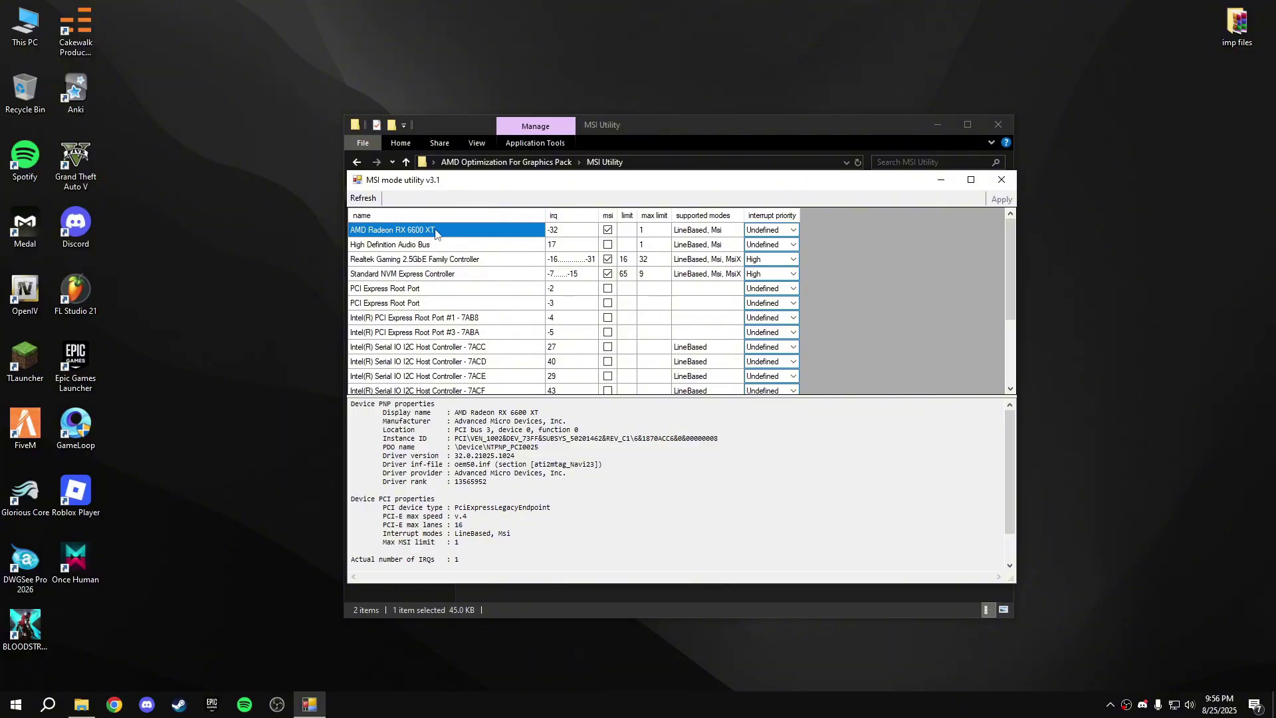
left_click(612, 234)
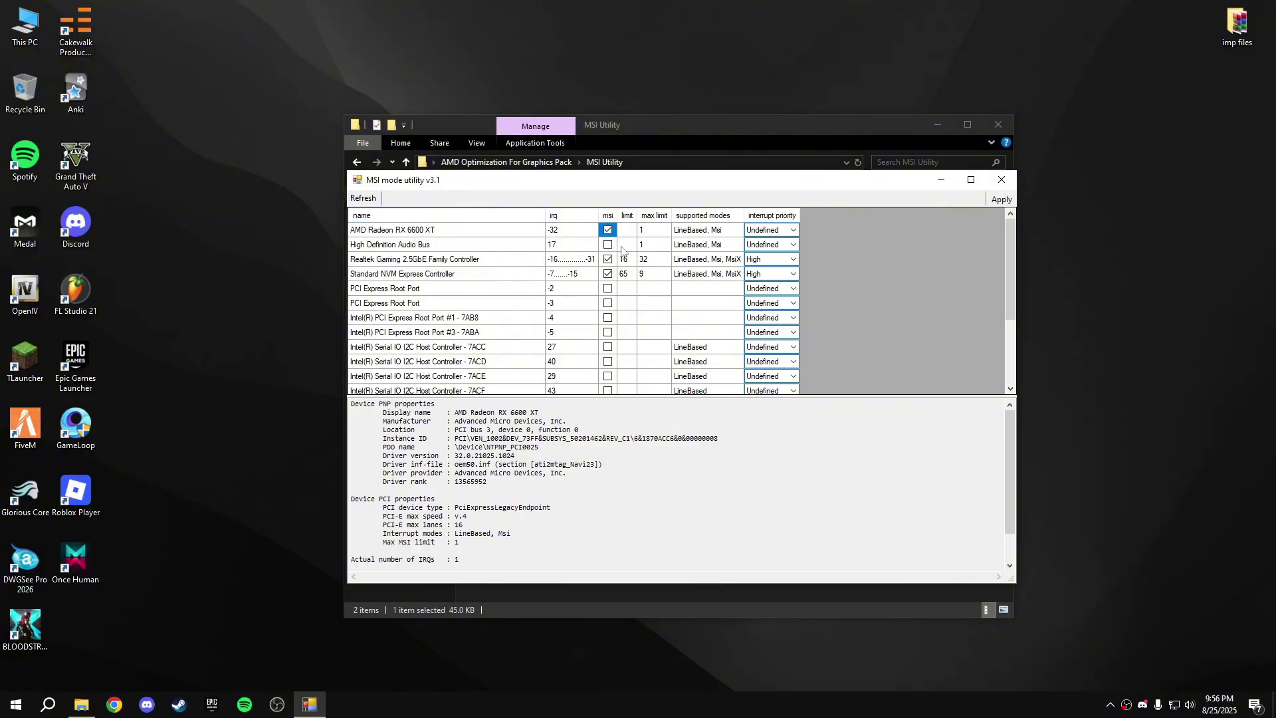
left_click(765, 230)
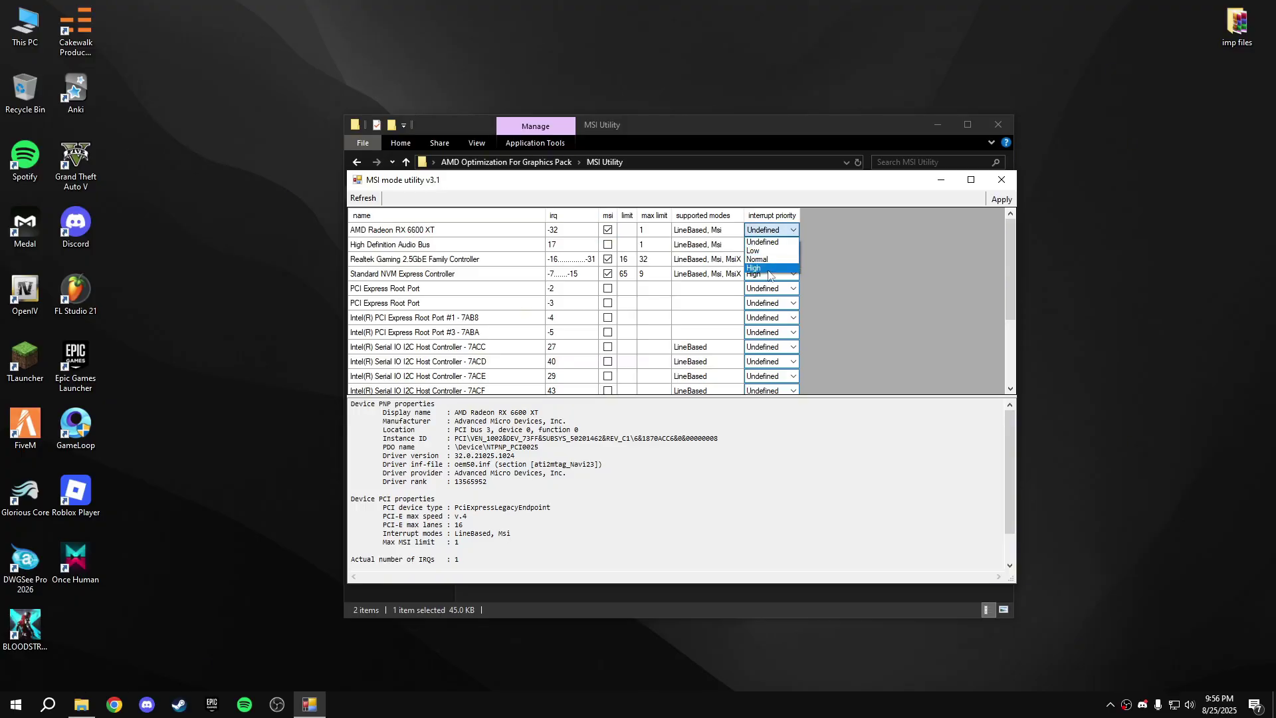
left_click(764, 272)
left_click(1002, 179)
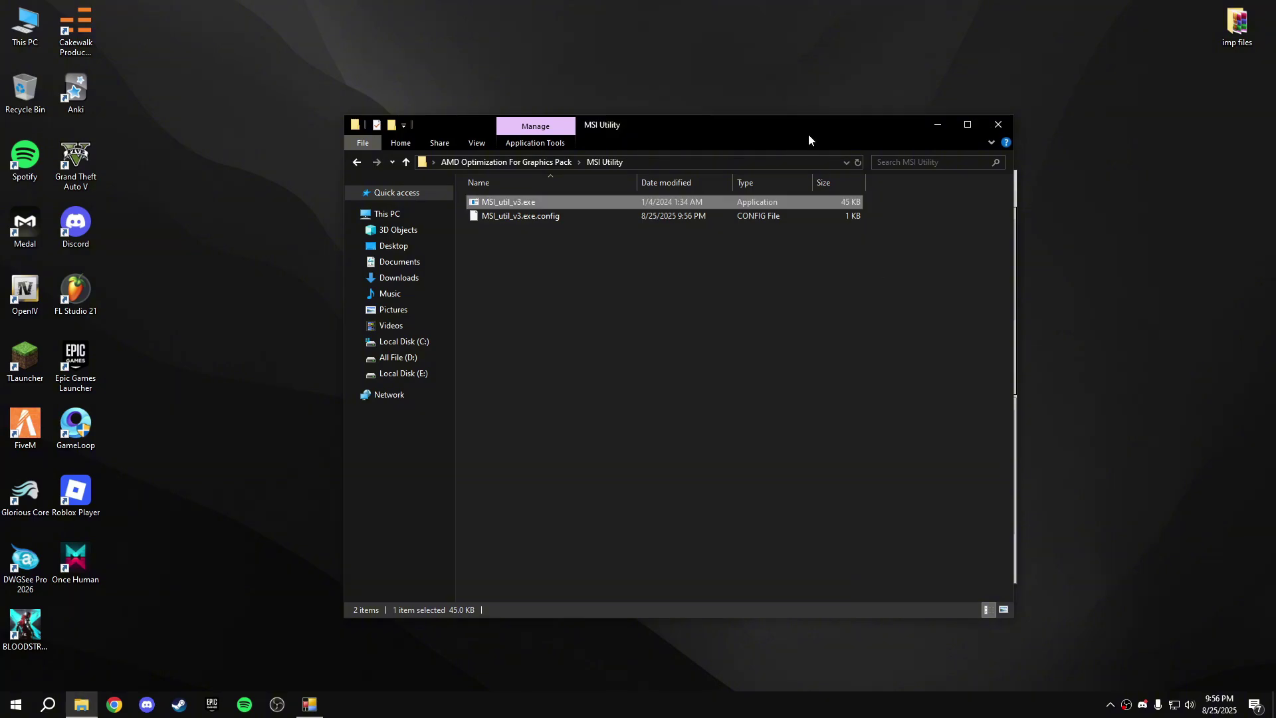
- Go to the optimization pack's Power Plan folder
left_click_drag(807, 135, 791, 134)
key("Return")
key("BackSpace")
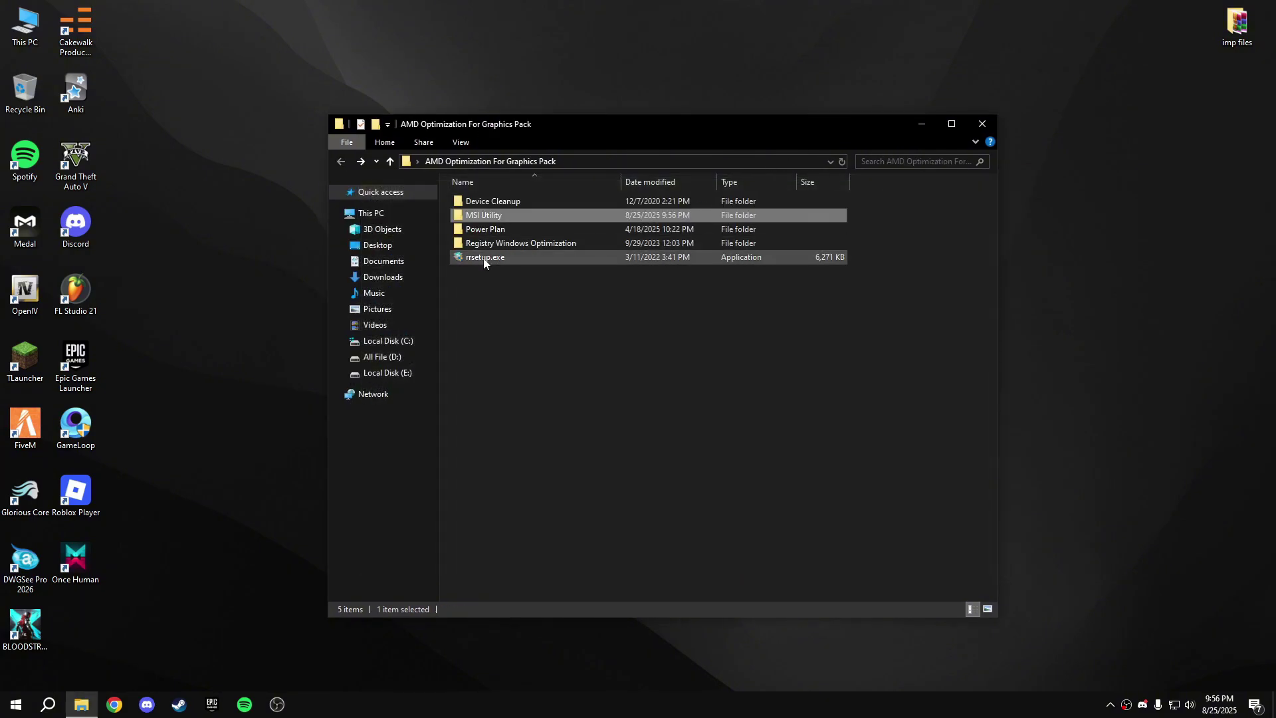
double_click(487, 233)
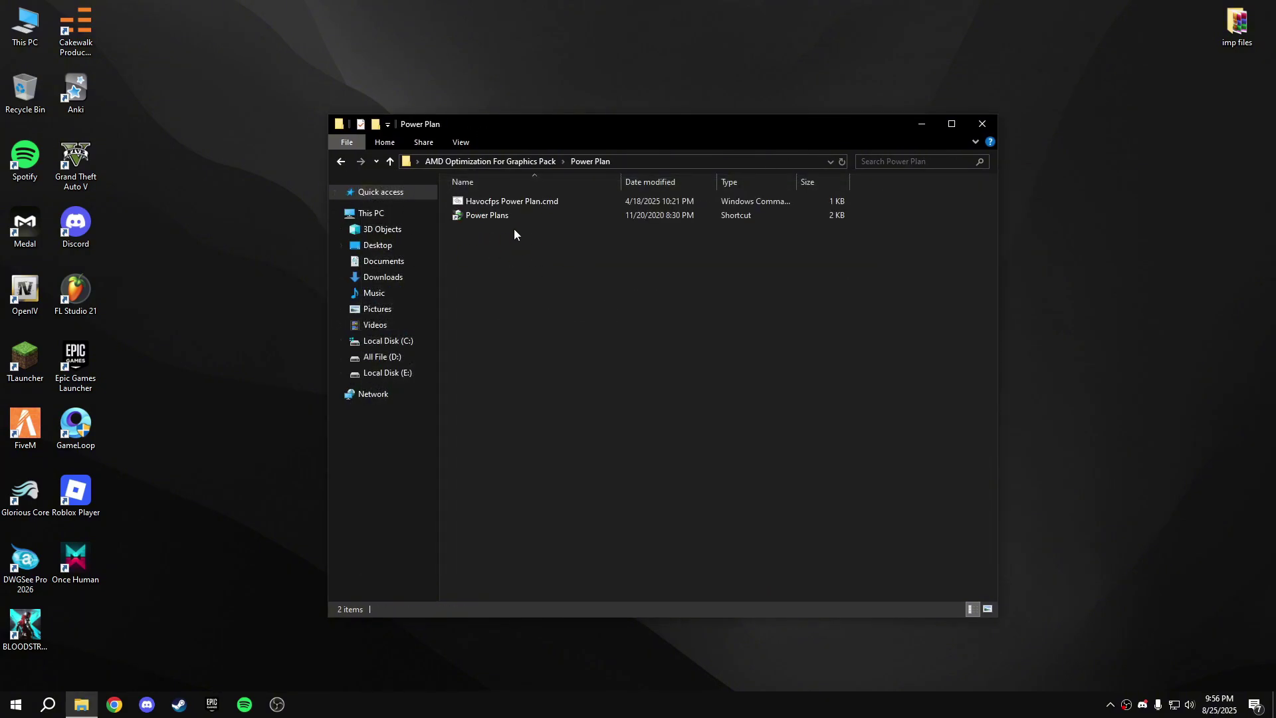
- Run Havocfps Power Plan.cmd as administrator to import the plan, then open Power Plans
left_click(493, 199)
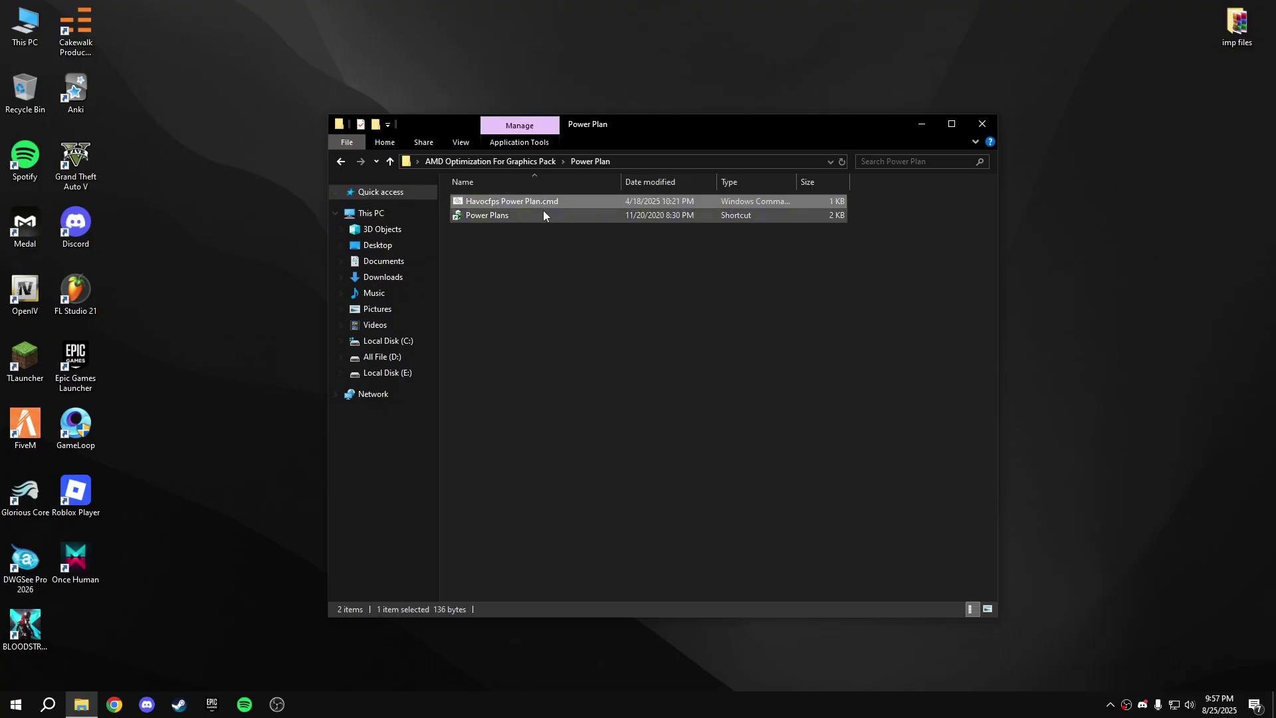
right_click(505, 208)
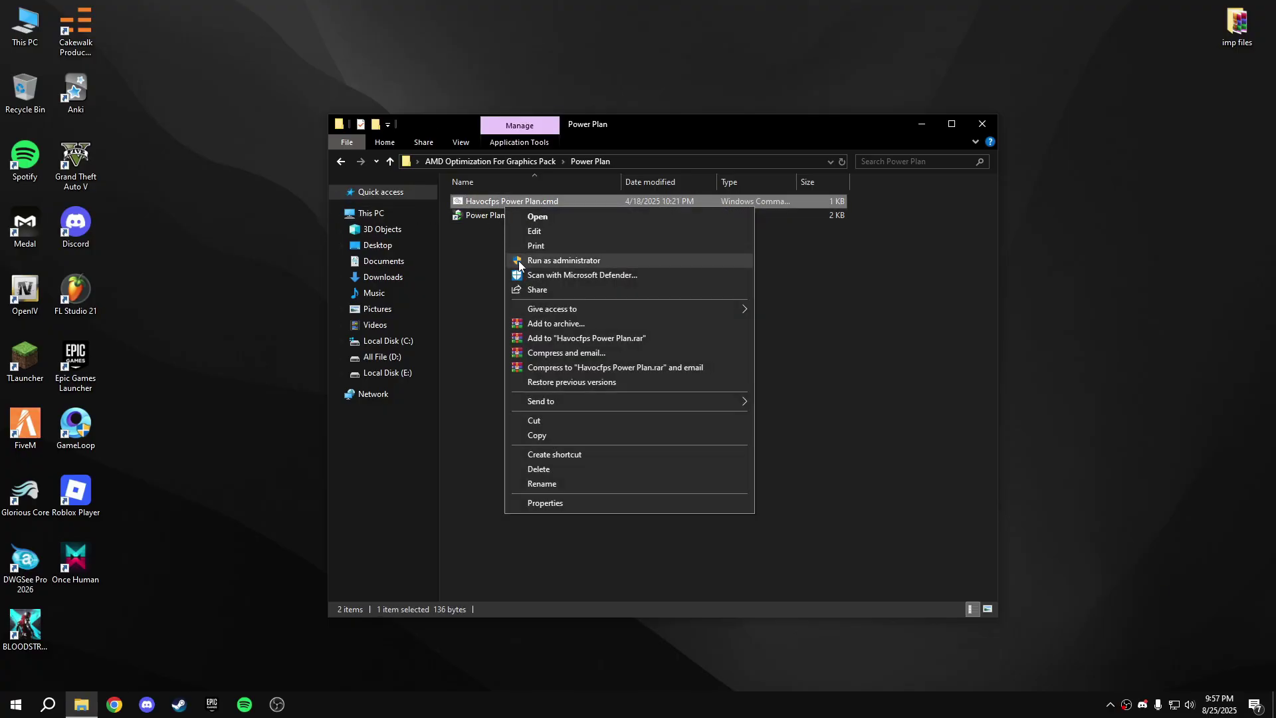
left_click(518, 260)
left_click(679, 366)
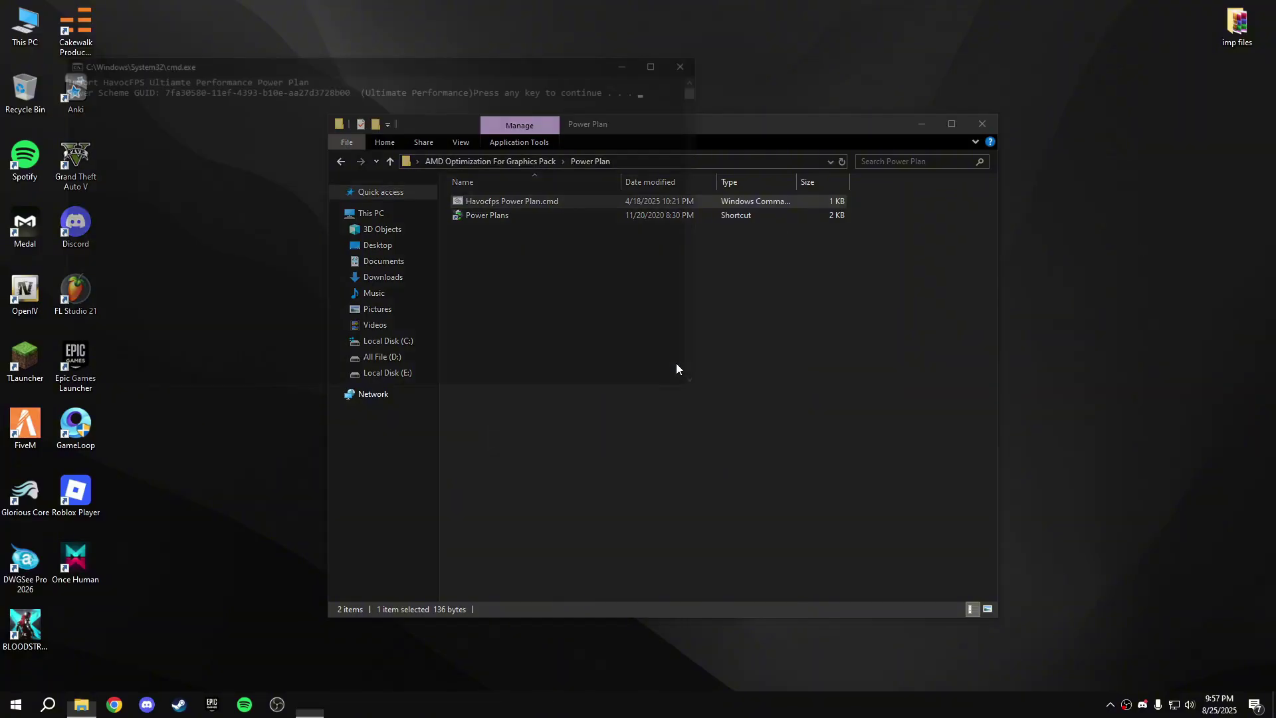
left_click_drag(433, 71, 631, 157)
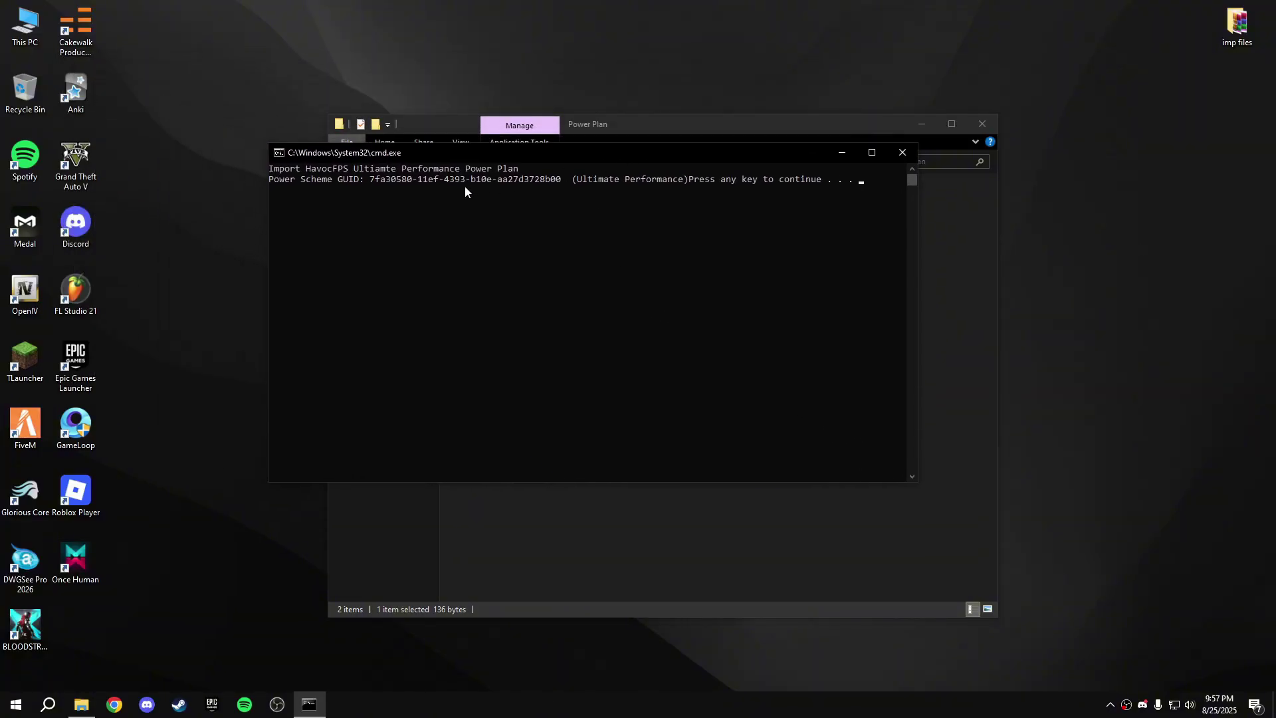
key("Return")
double_click(474, 213)
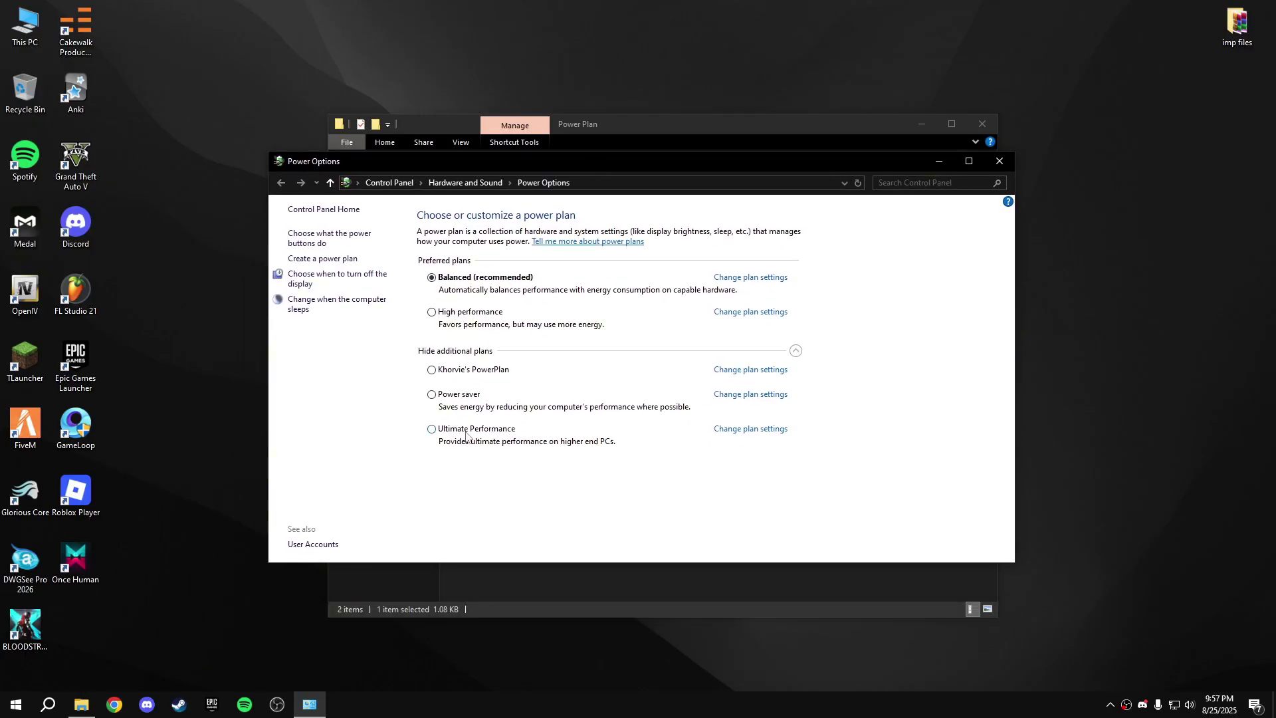
- Make Ultimate Performance the active plan, switch back to Balanced, and close Power Options
left_click(454, 431)
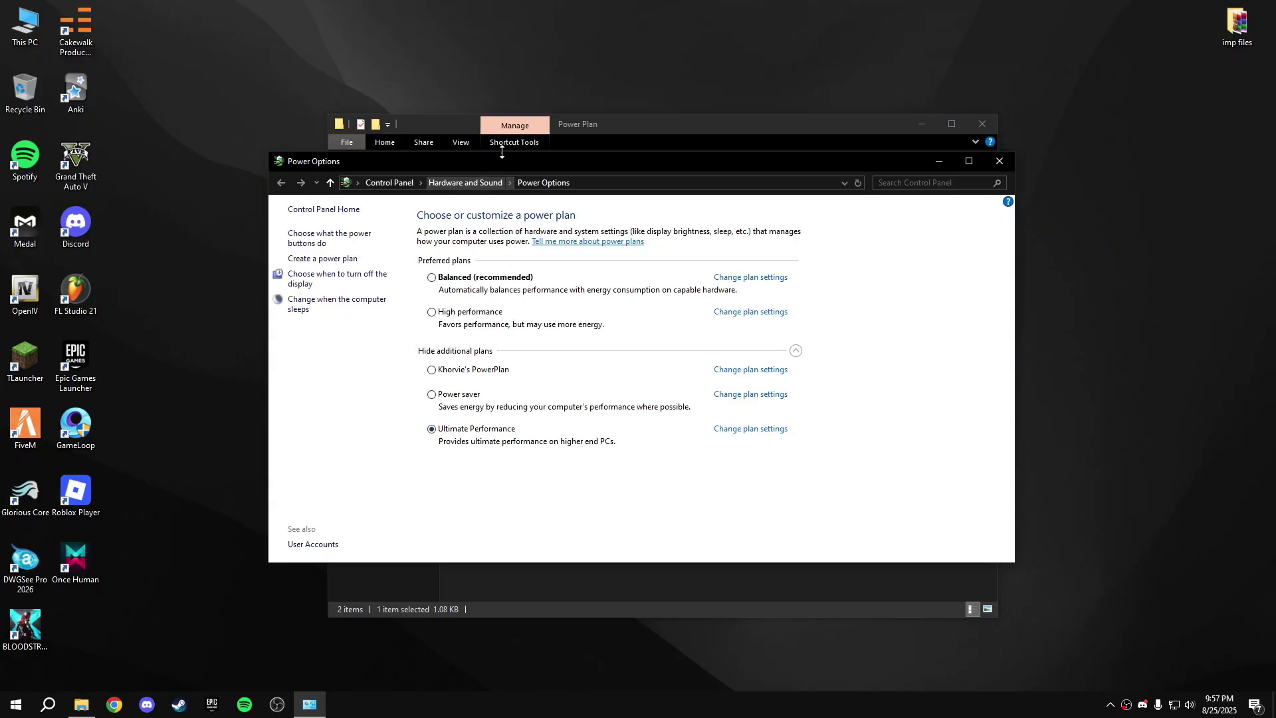
left_click_drag(504, 161, 531, 162)
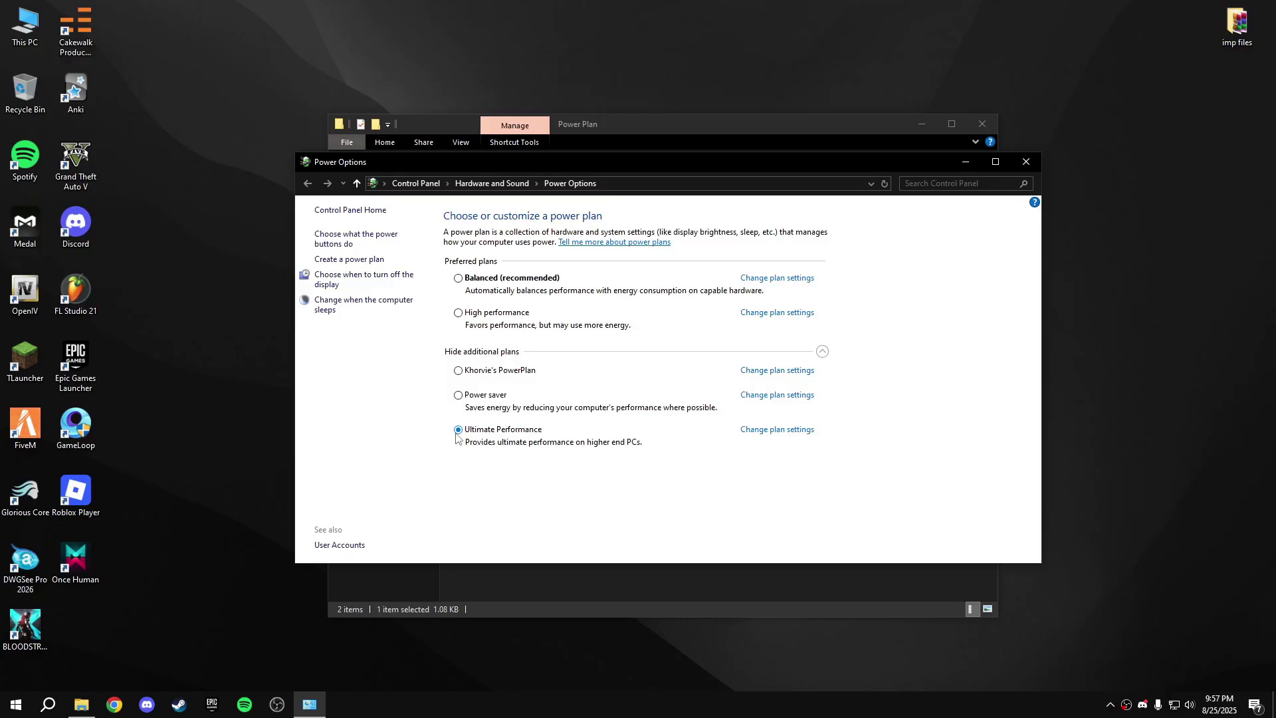
left_click(483, 279)
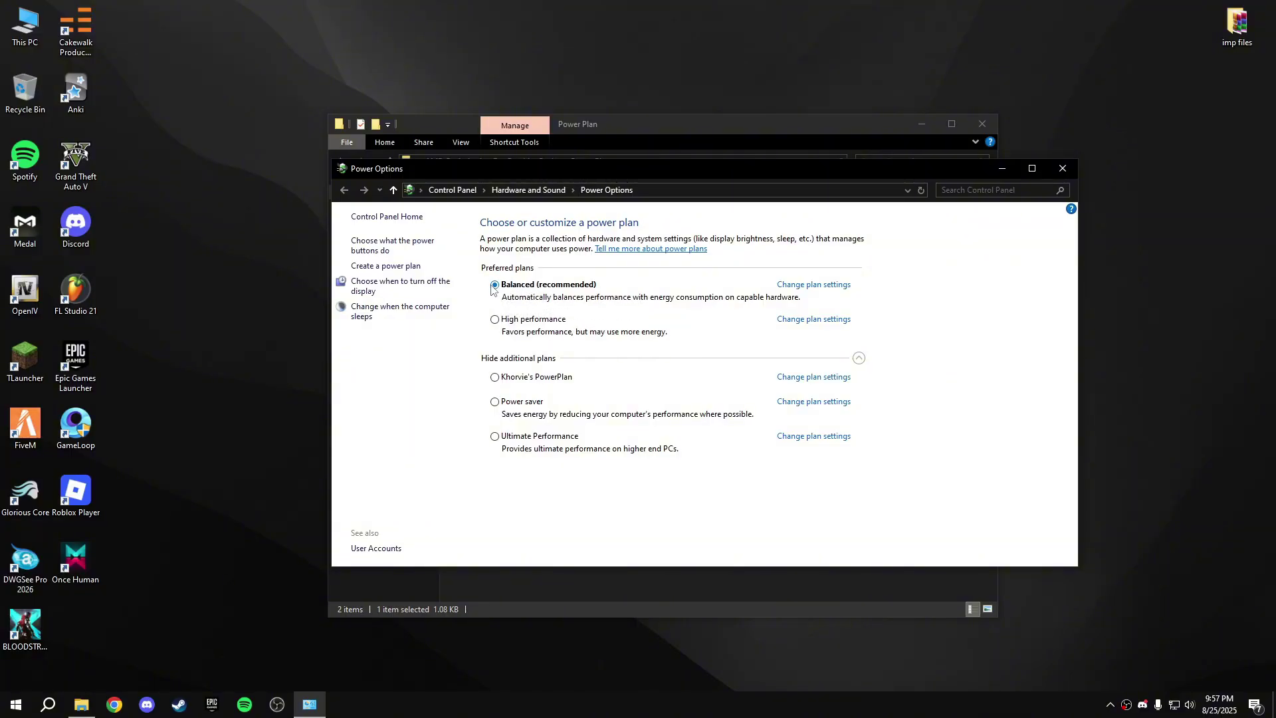
left_click_drag(673, 162, 632, 185)
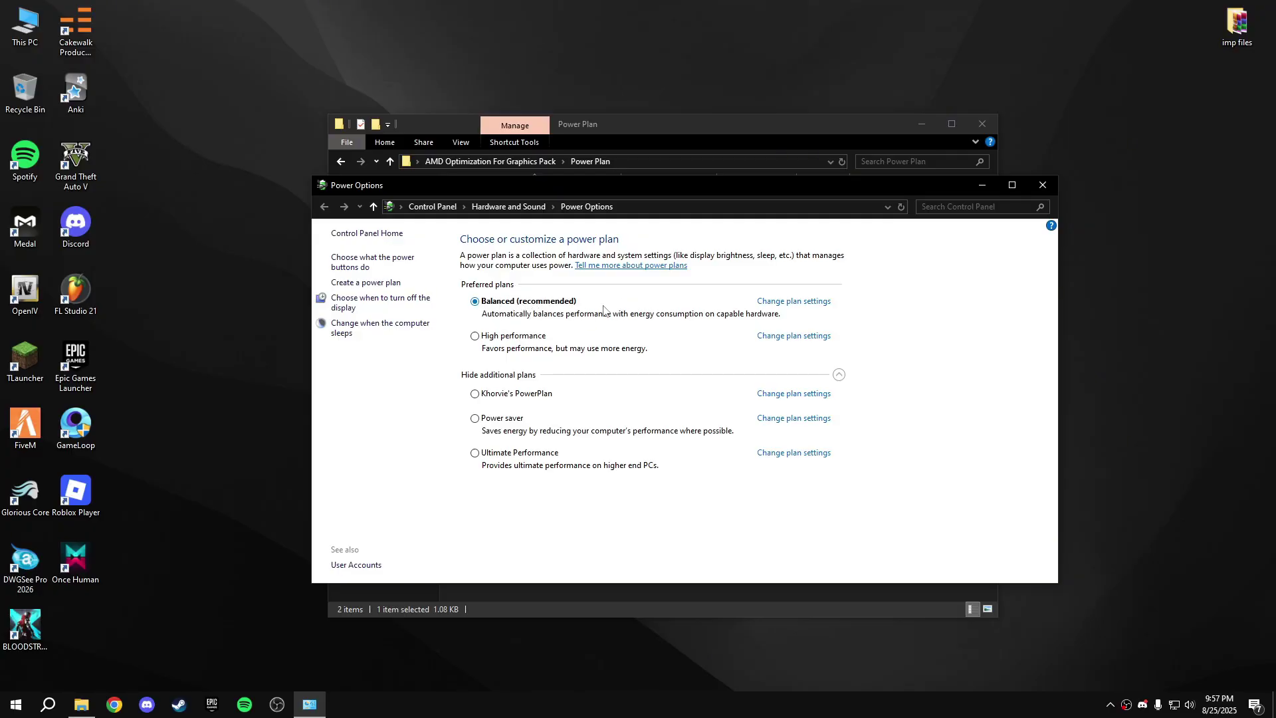
left_click(1042, 187)
key("alt+Up")
- Merge all seven .reg files in Registry Windows Optimization, confirming each registry prompt
double_click(489, 243)
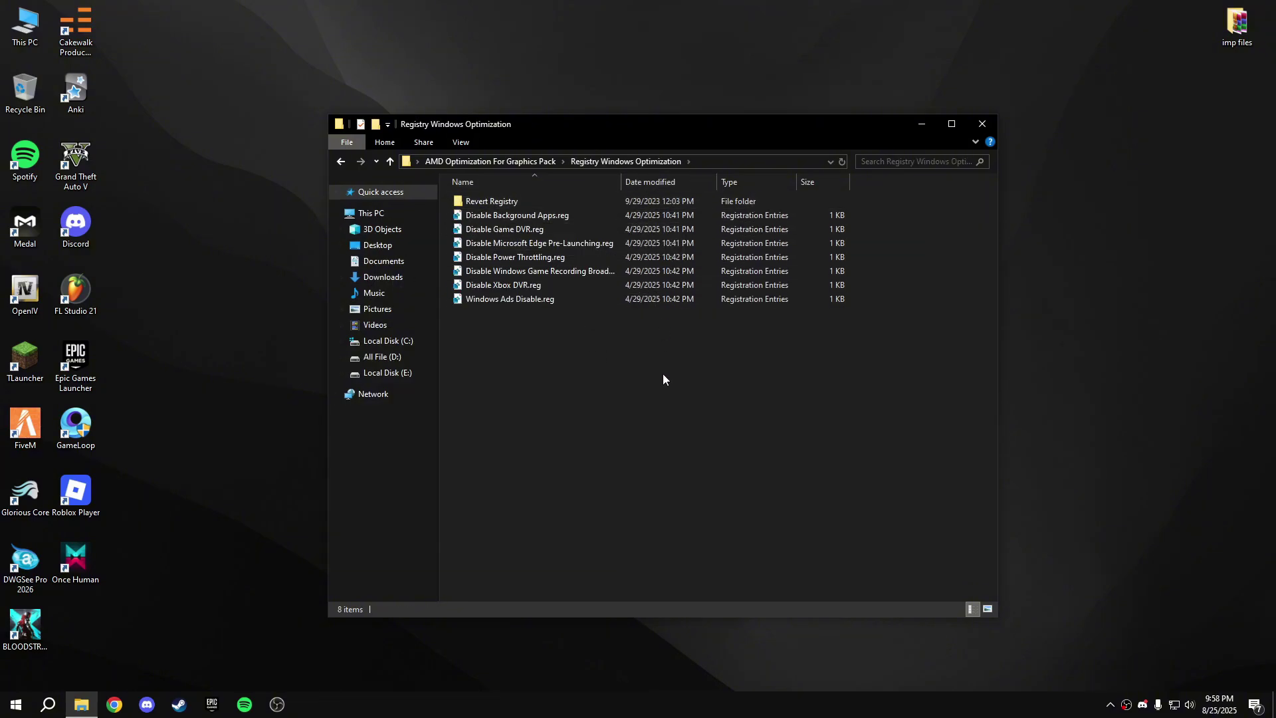
left_click_drag(568, 359, 492, 214)
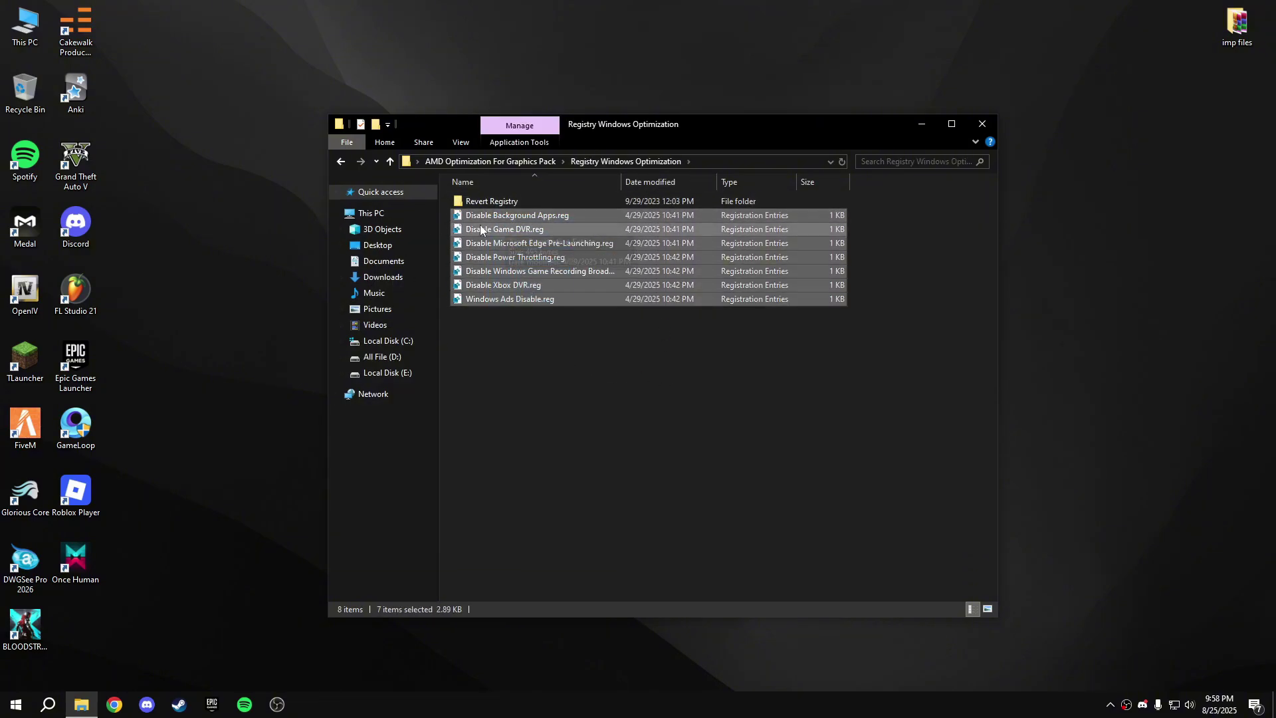
right_click(550, 260)
left_click(569, 272)
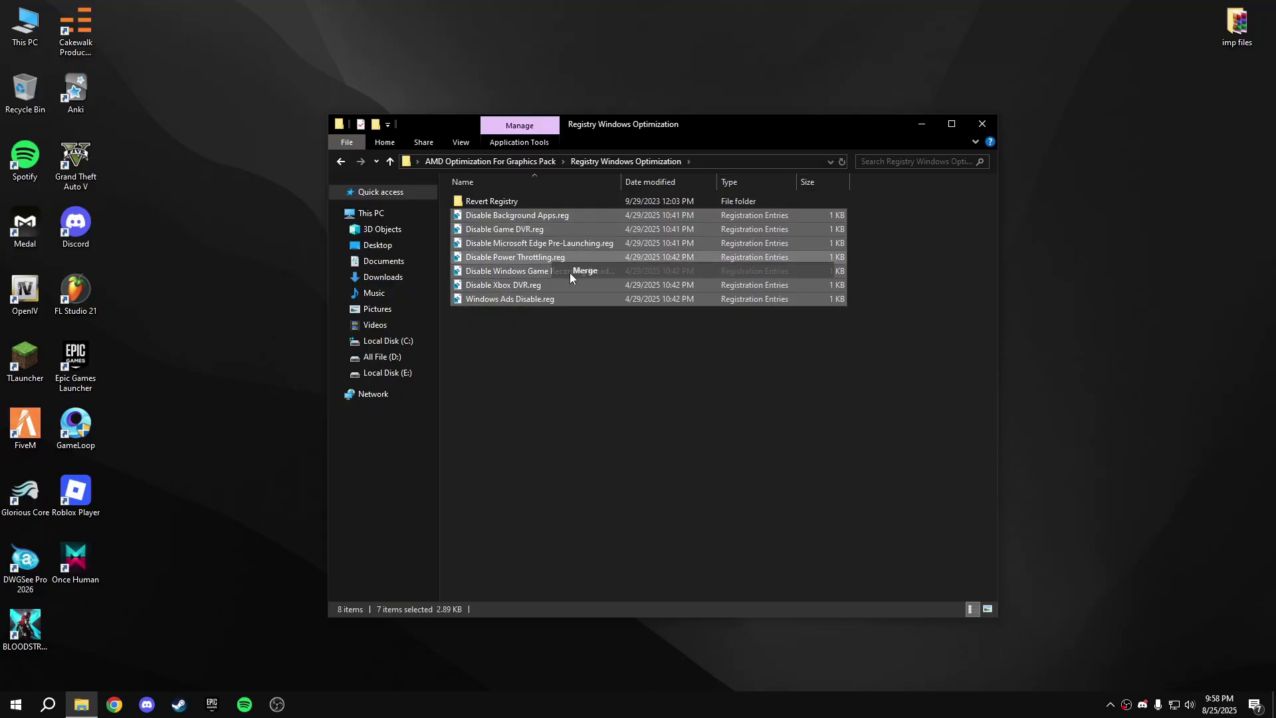
left_click(739, 373)
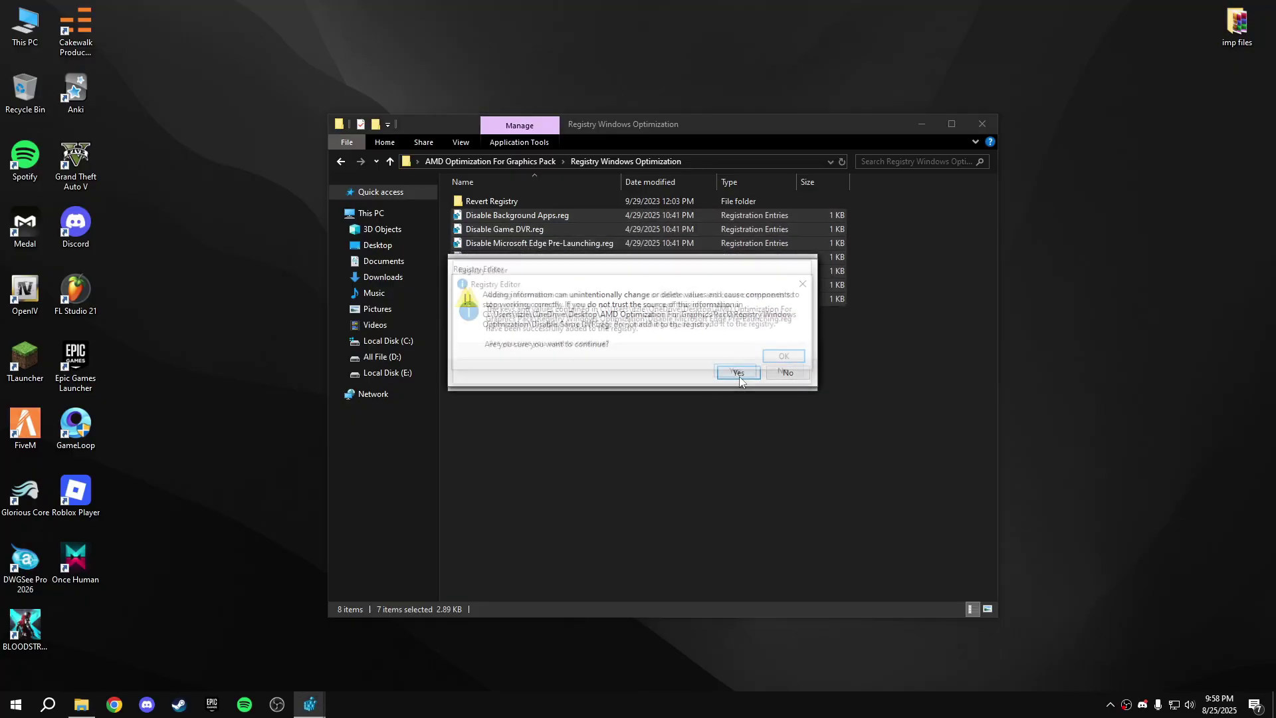
left_click(775, 359)
left_click(772, 361)
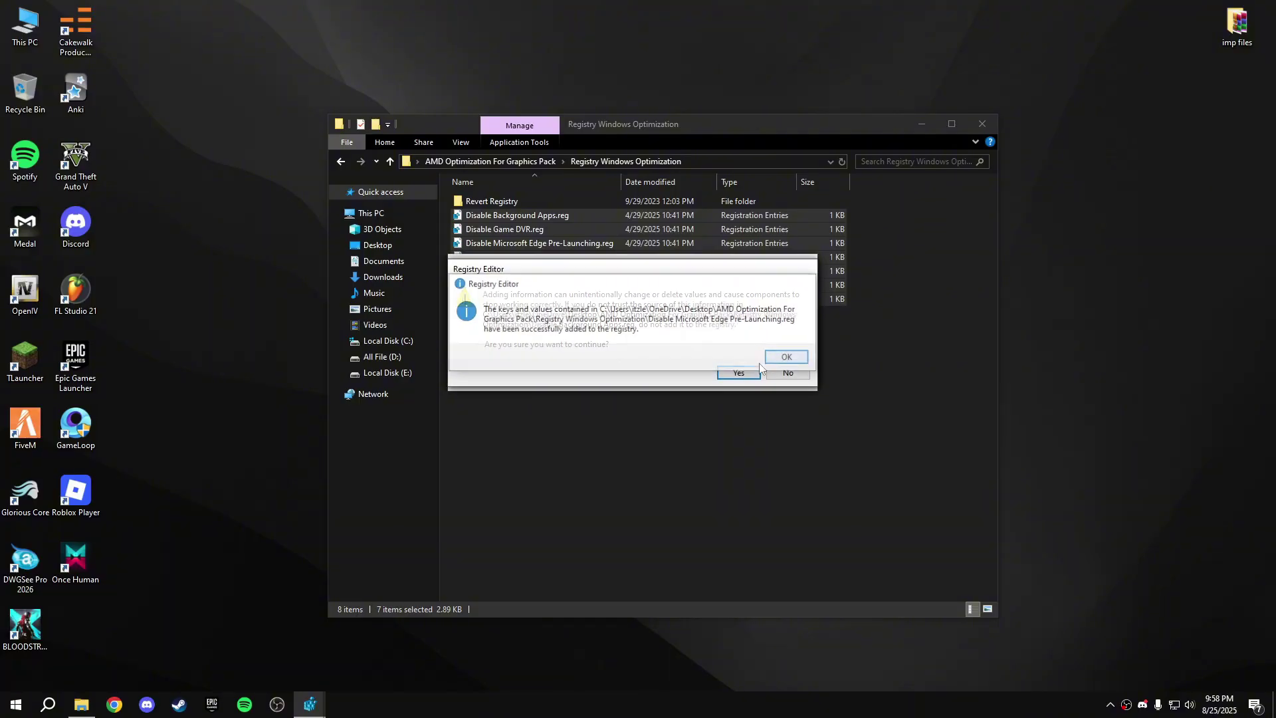
left_click(771, 362)
key("Return")
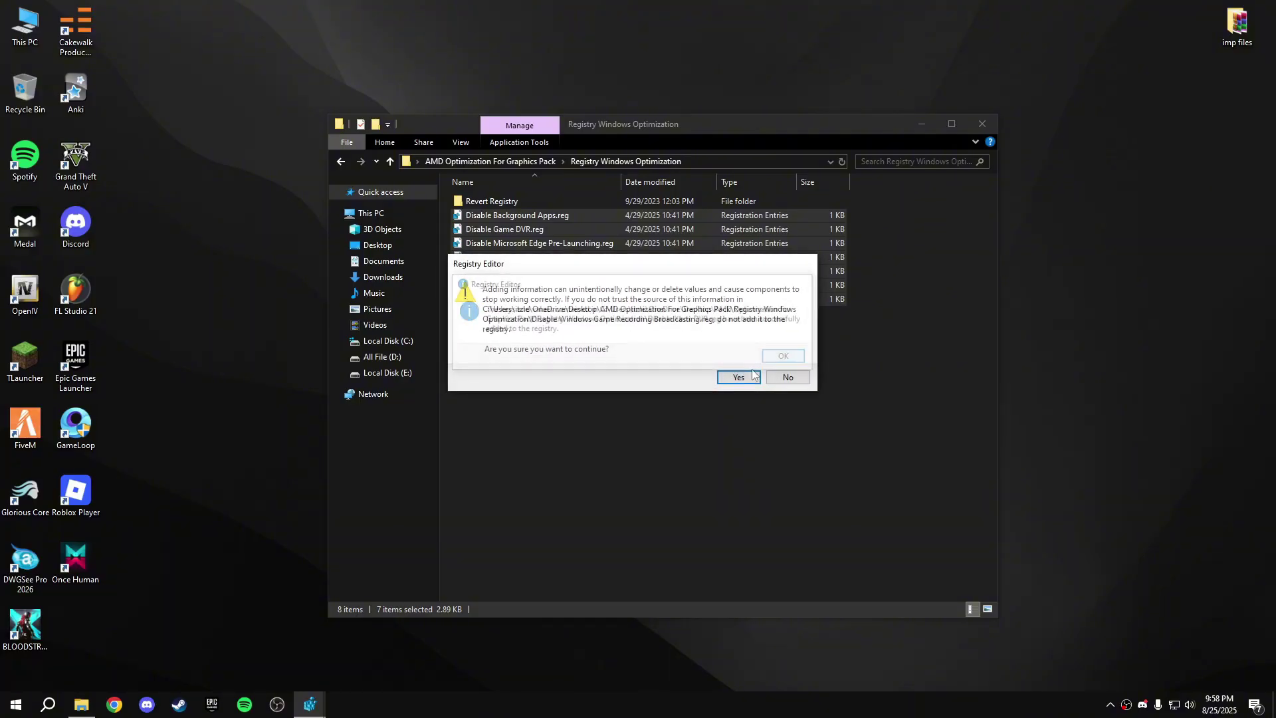
left_click(779, 363)
- Return to the AMD Optimization For Graphics Pack folder and select rrsetup.exe
double_click(523, 200)
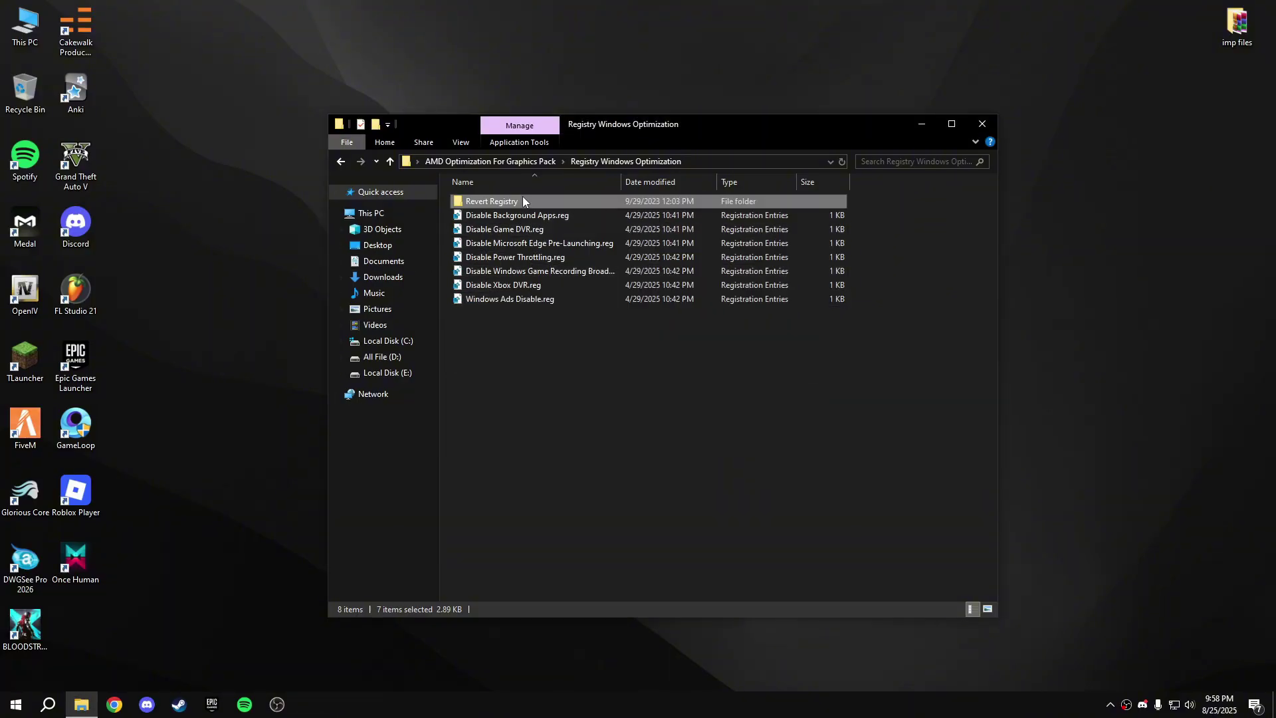
key("BackSpace")
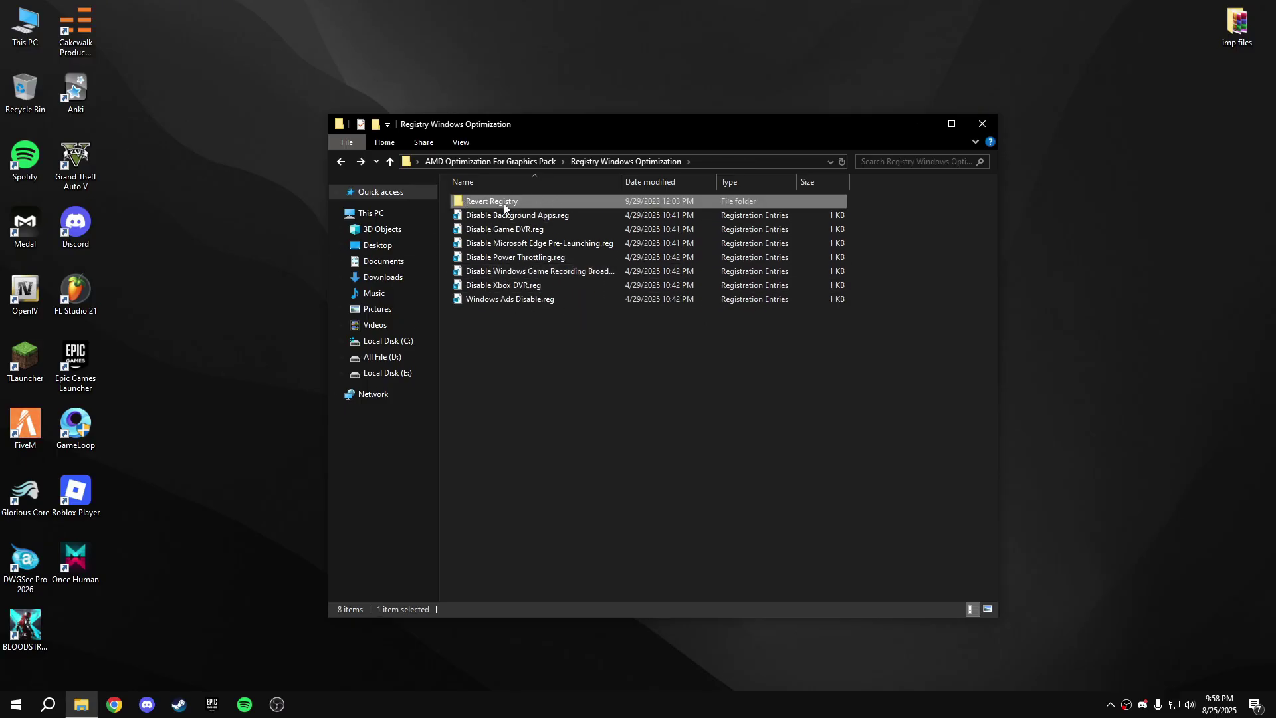
key("BackSpace")
left_click(484, 252)
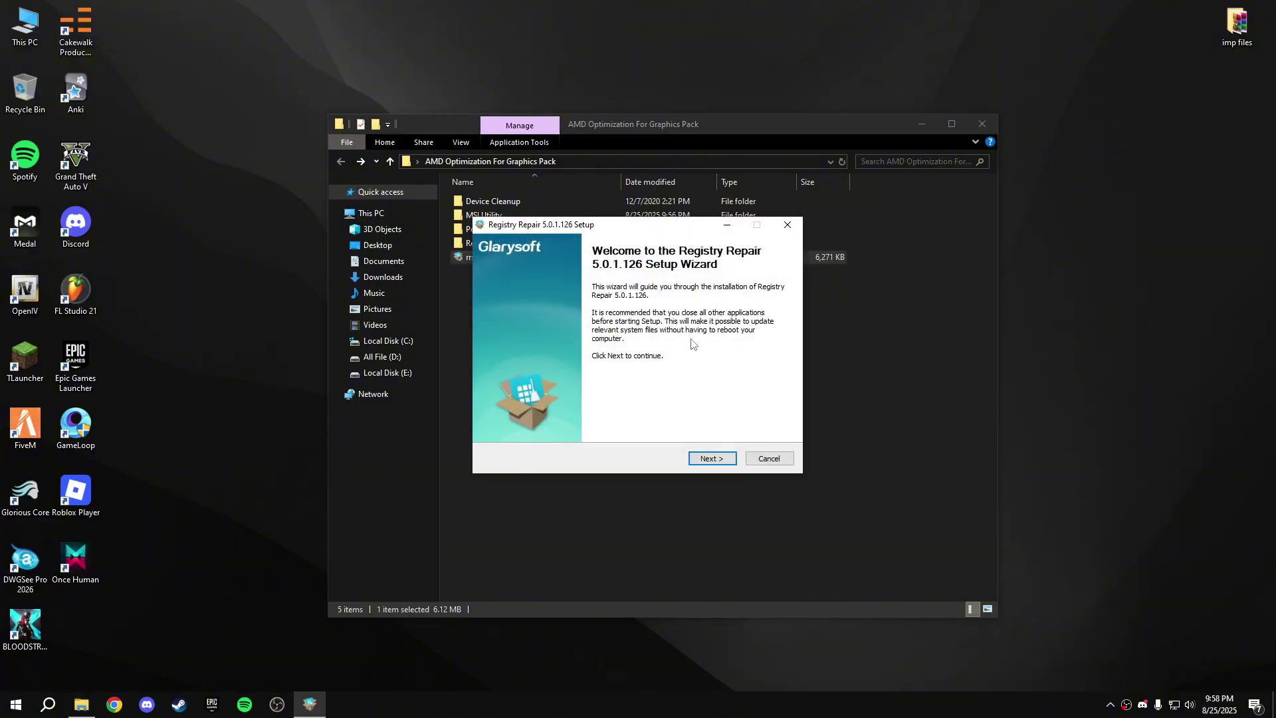
- Install Registry Repair 5.0.1.126 to the default location, skip the release notes, and launch it
left_click(921, 124)
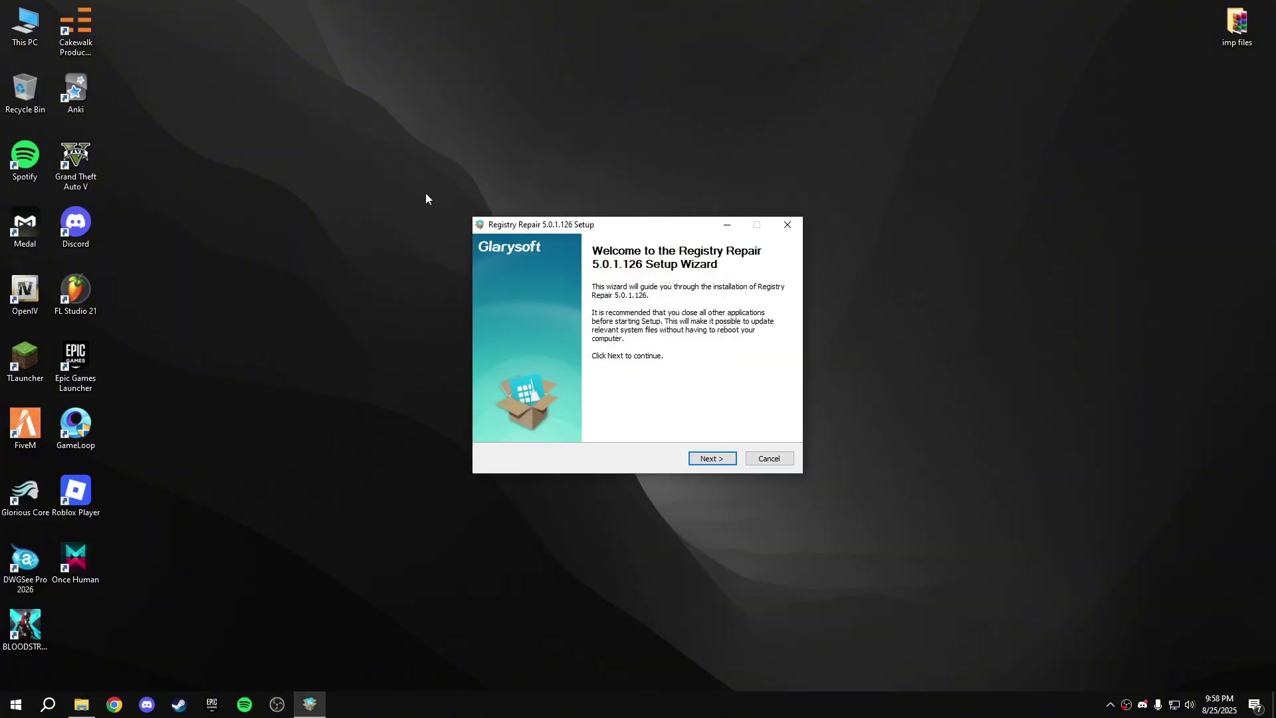
left_click(718, 455)
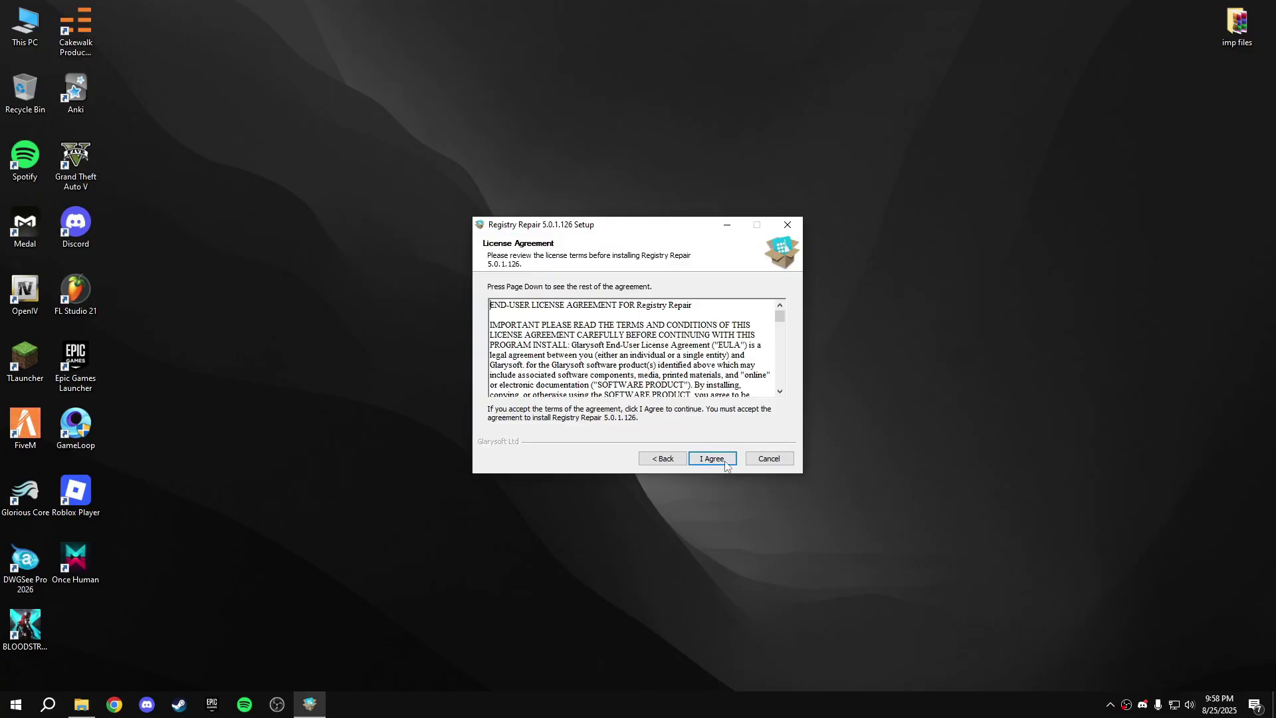
left_click(725, 465)
left_click(725, 465)
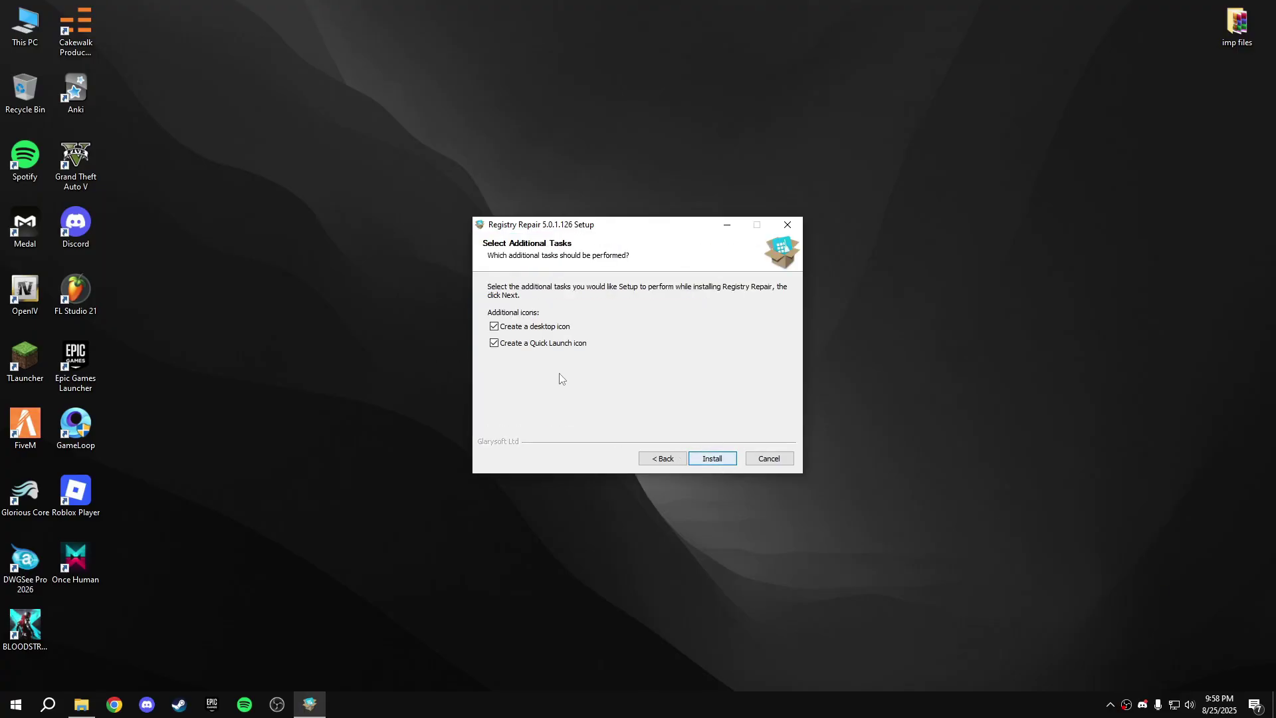
left_click(713, 458)
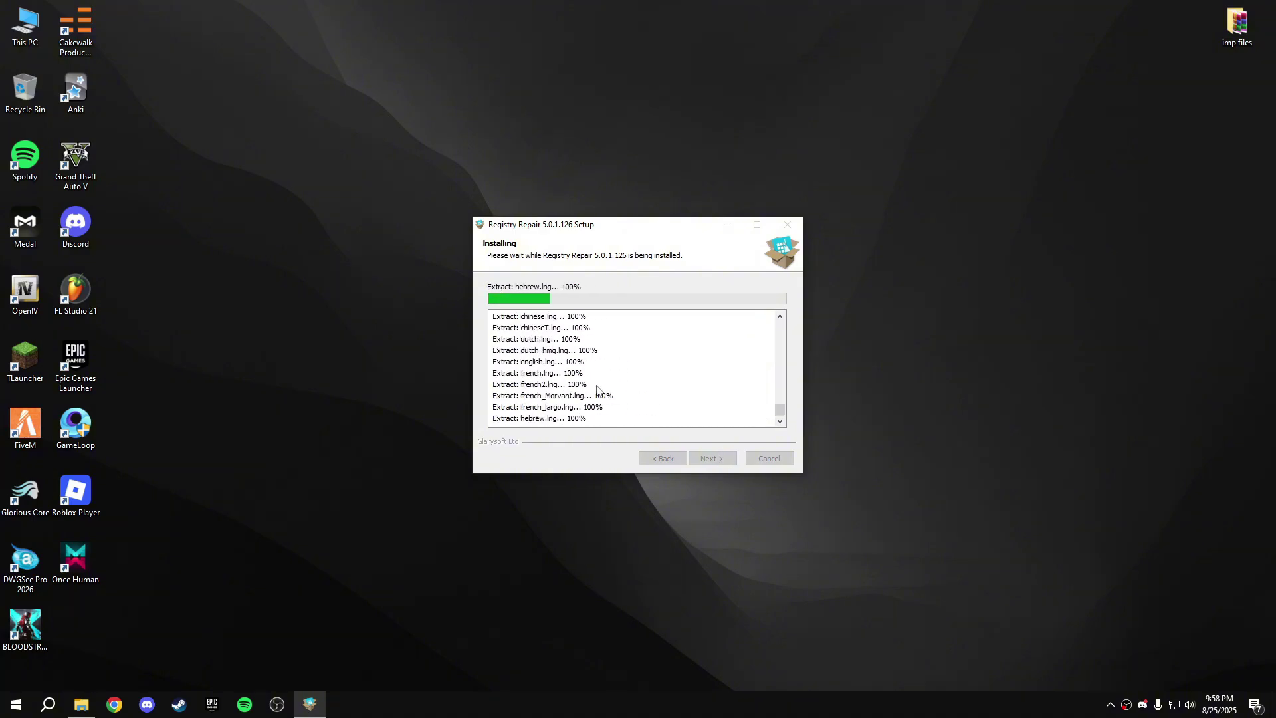
right_click(544, 164)
left_click(588, 219)
left_click(635, 358)
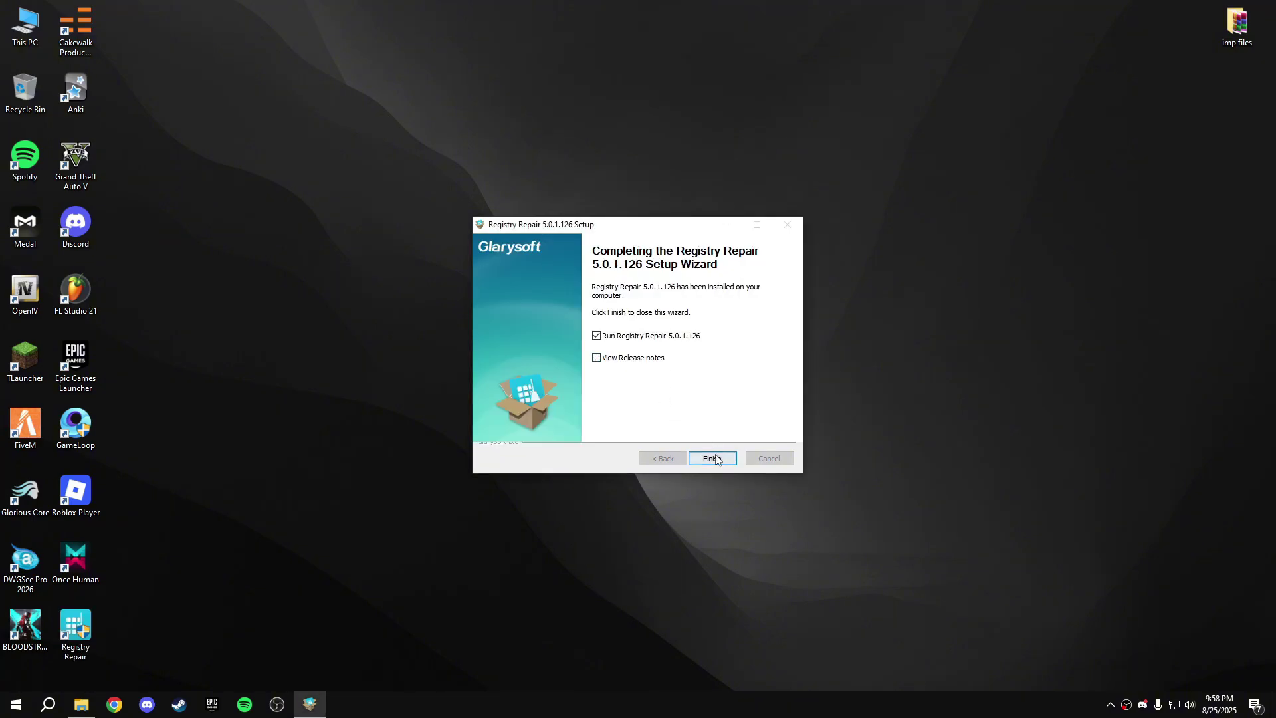
left_click(713, 458)
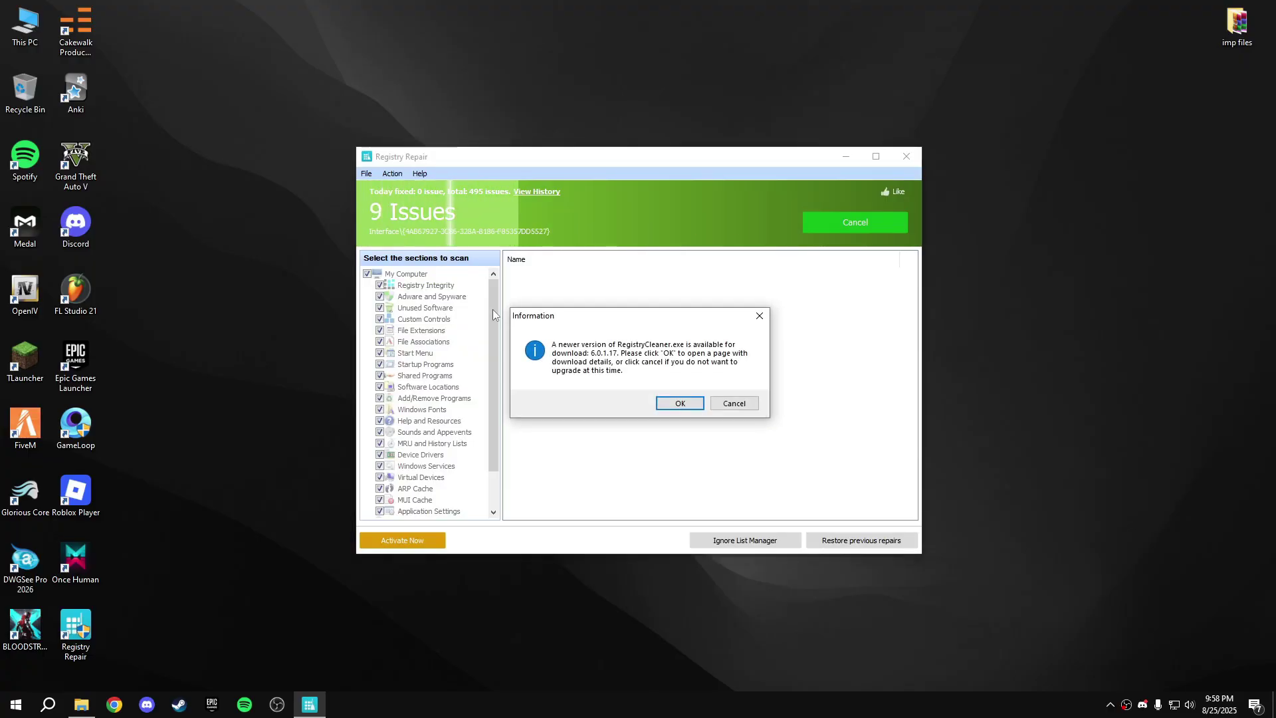
- Decline the newer-version offer and repair all 9 registry issues found
left_click(726, 400)
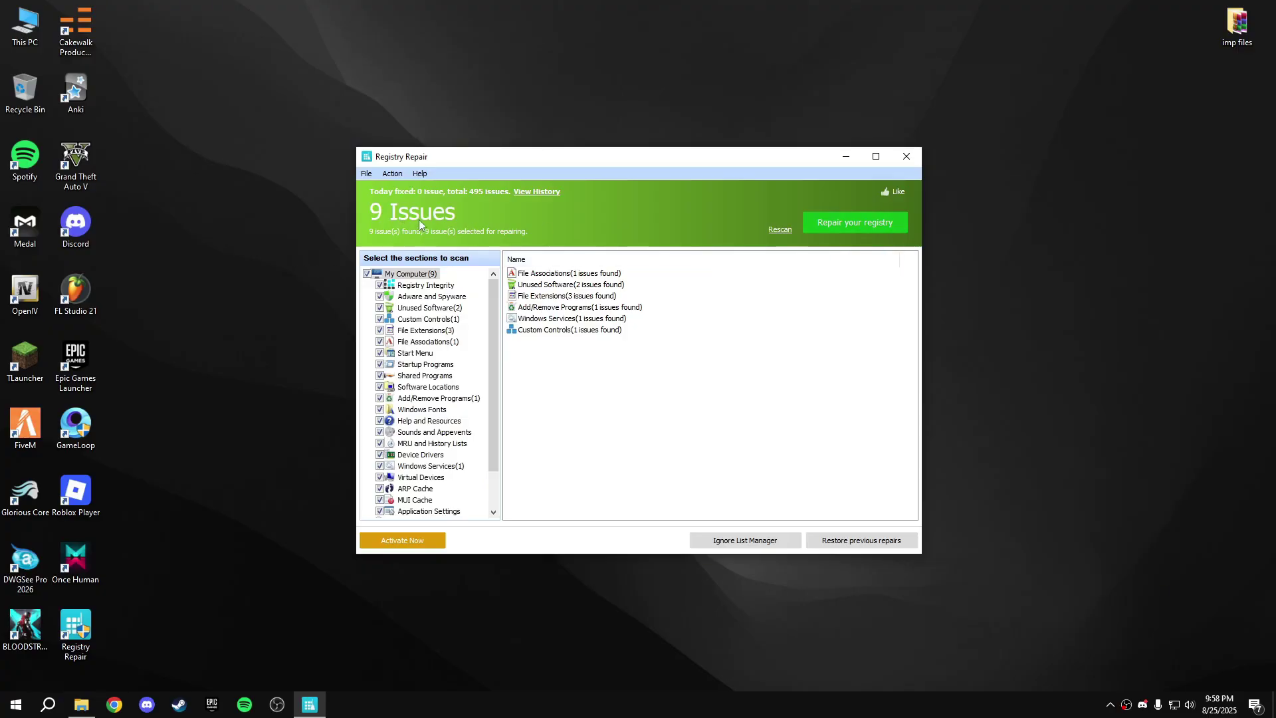
scroll(410, 457, "down", 2)
scroll(416, 467, "up", 2)
left_click(826, 234)
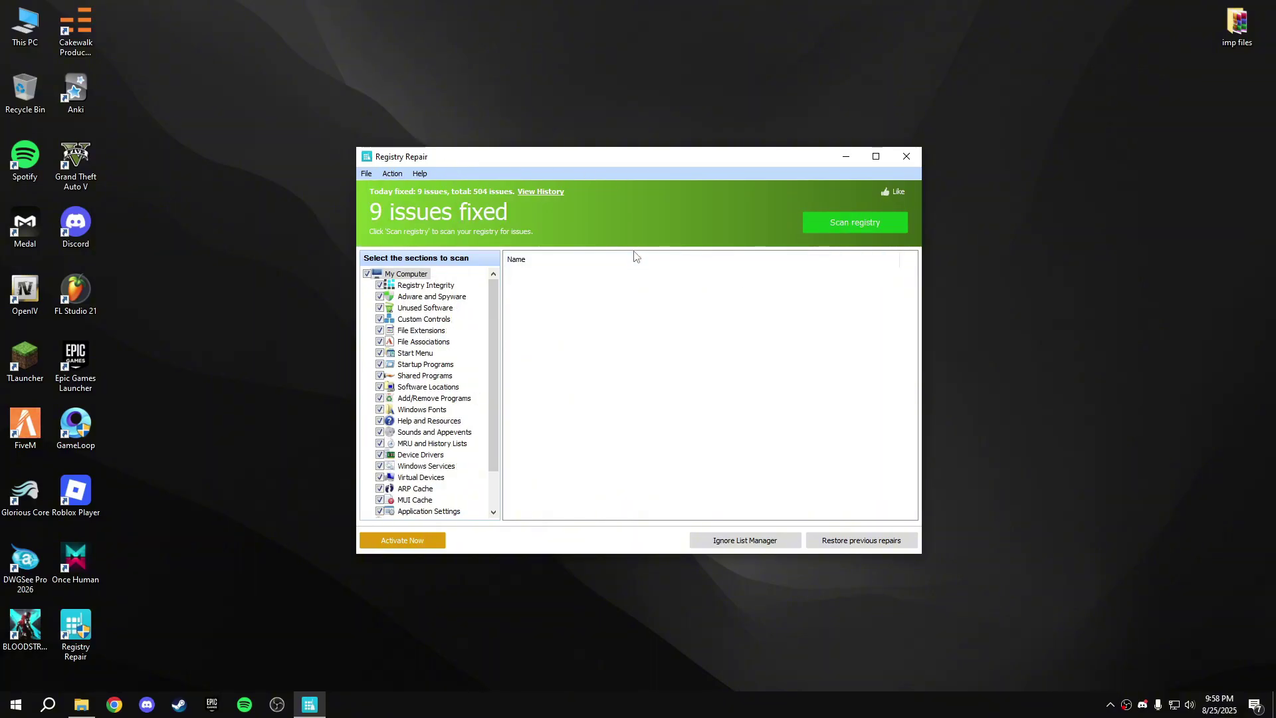
- Close Registry Repair and move its desktop icon beside the AMD icons
left_click_drag(580, 161, 582, 168)
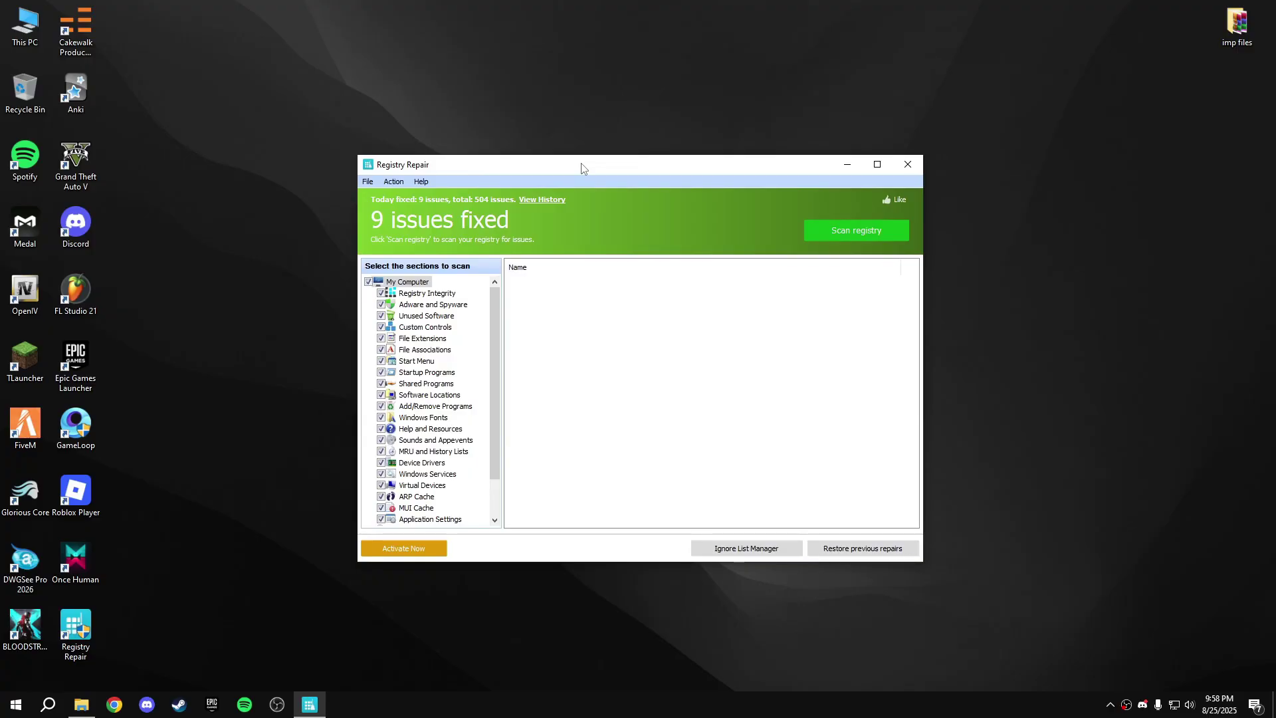
left_click(908, 165)
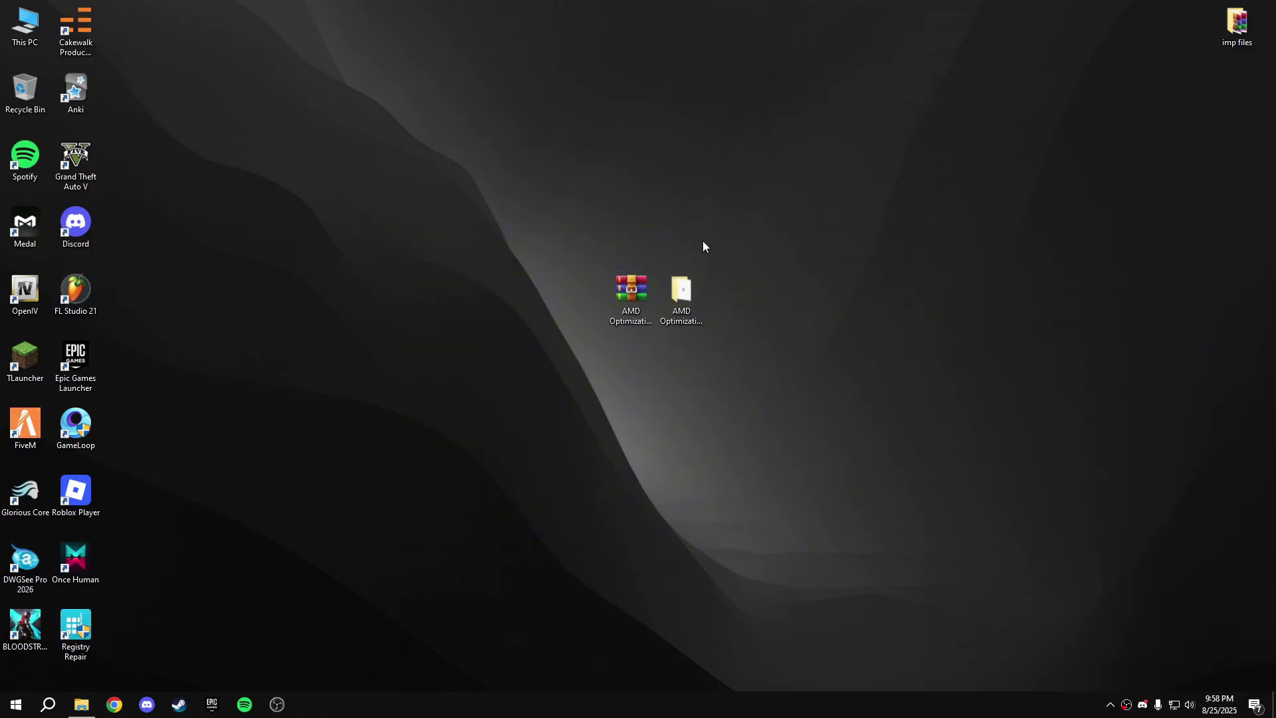
left_click_drag(88, 628, 593, 297)
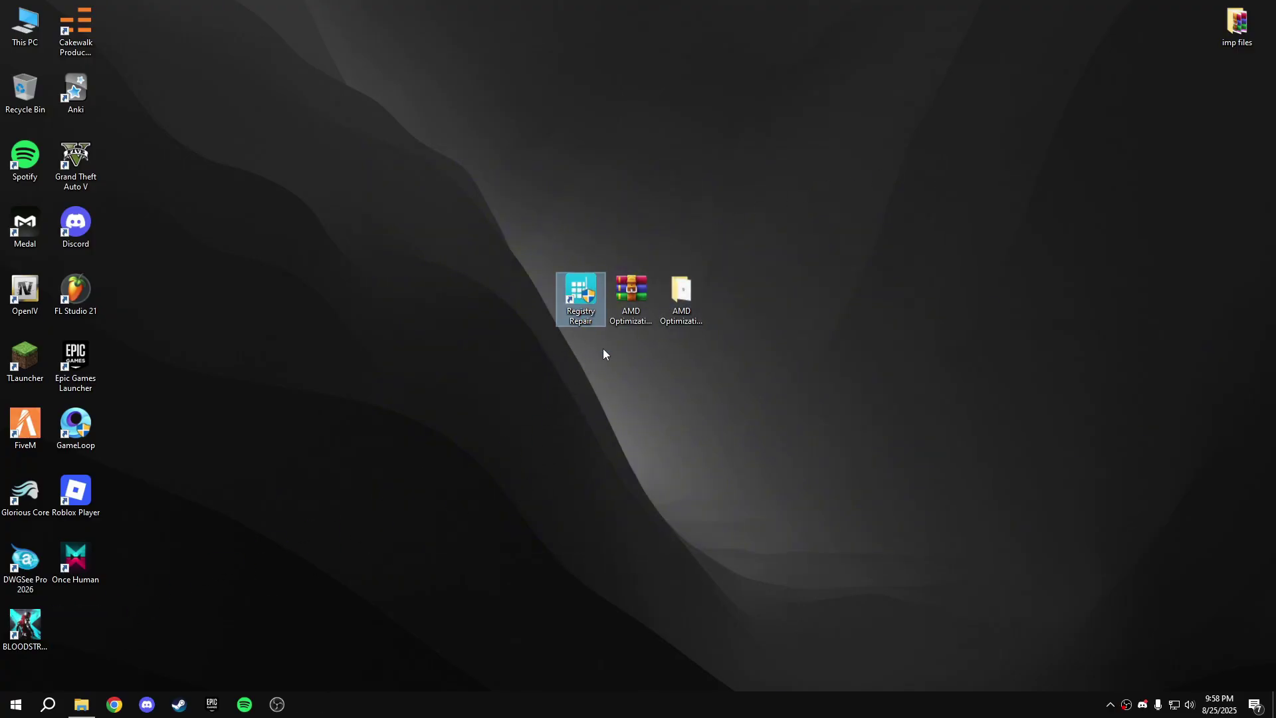